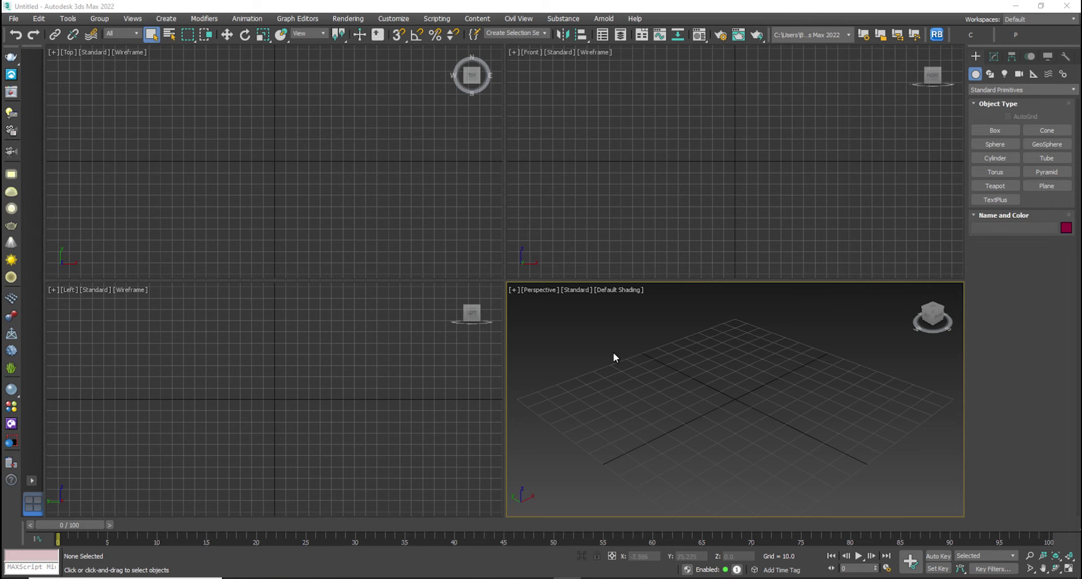
- Switch to Chrome, open google.com and search Google Images for "lathe"
left_click(457, 578)
left_click(478, 9)
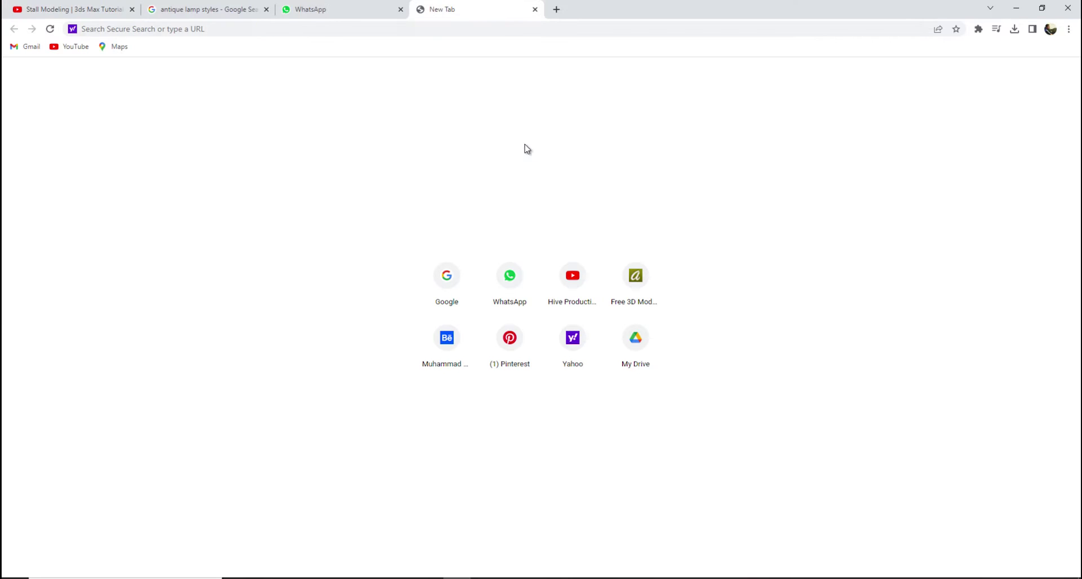
type("google.com")
key("Return")
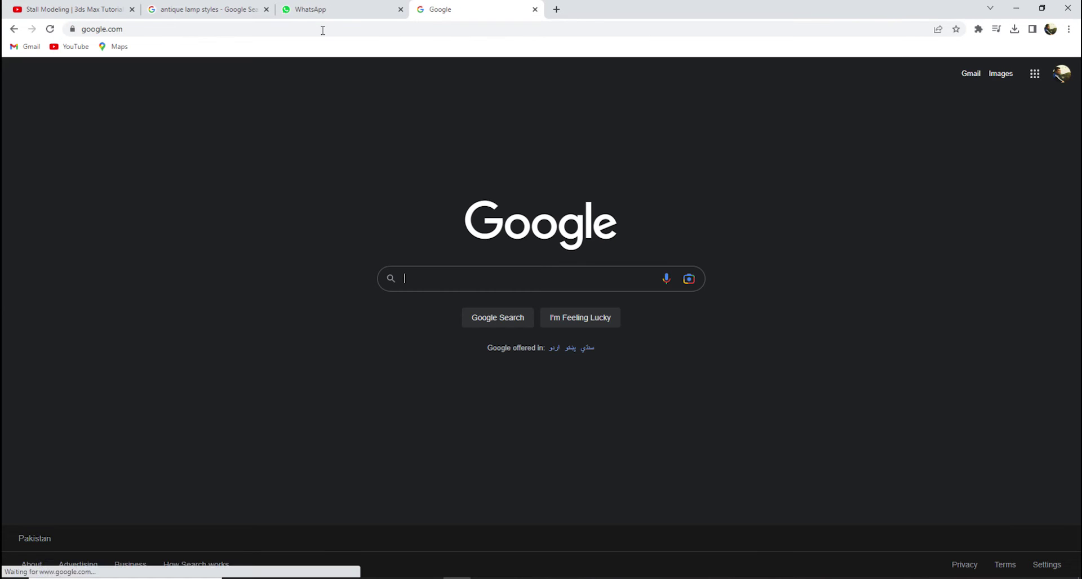
type("lather")
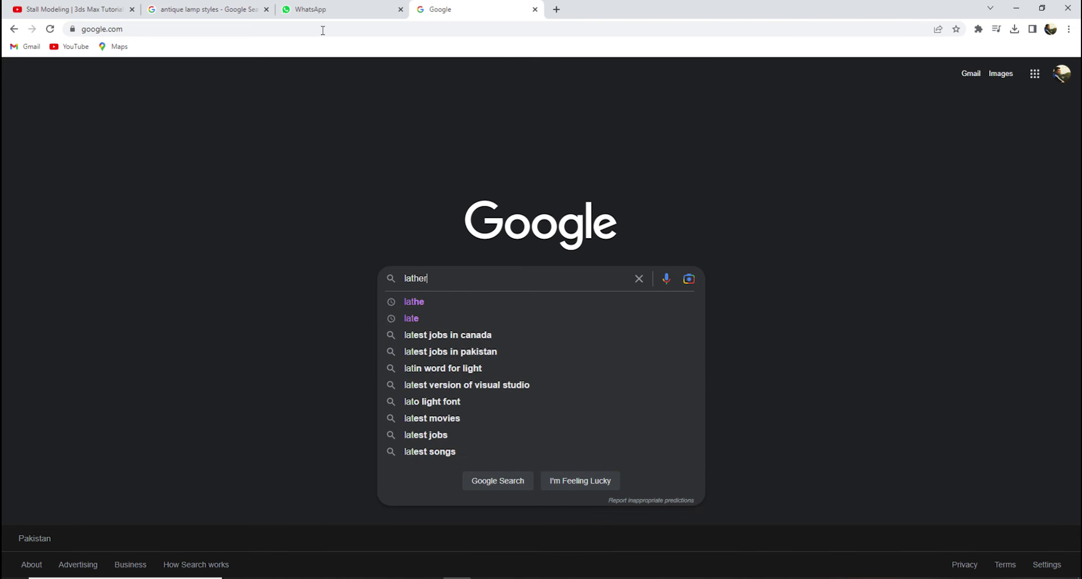
key("BackSpace")
key("Return")
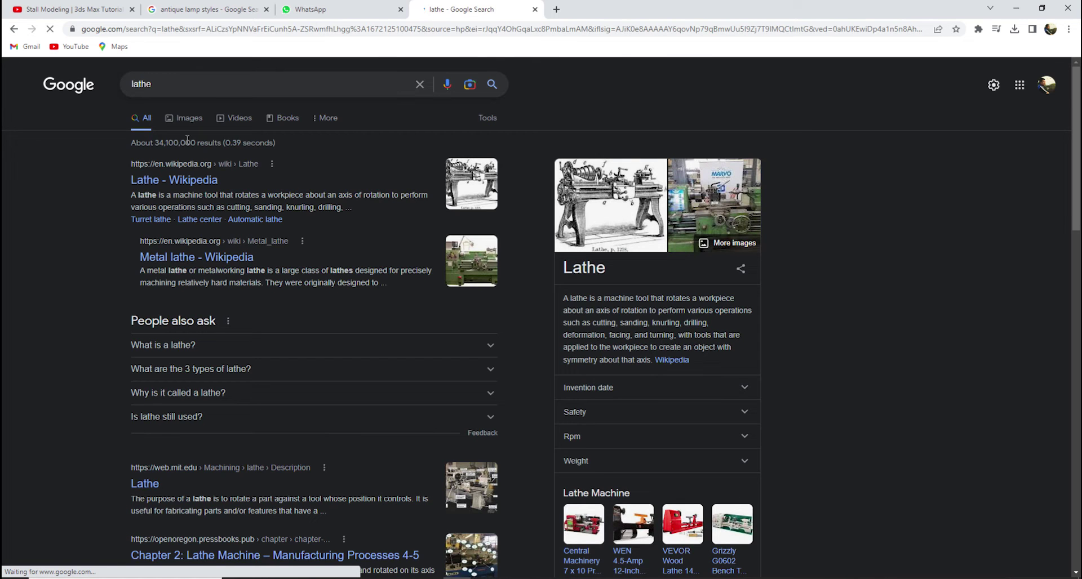
left_click(182, 119)
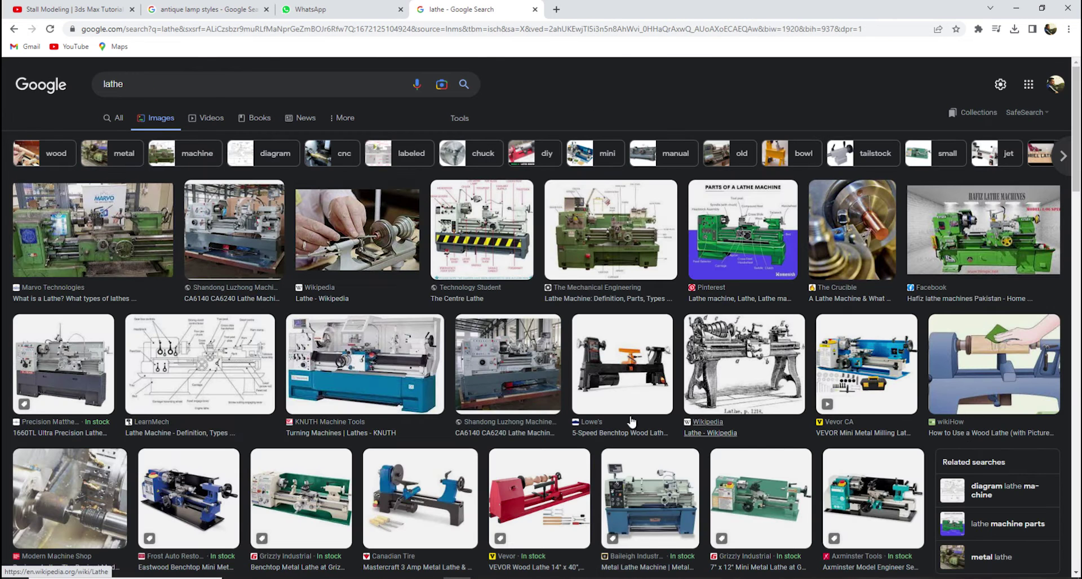
- Refine the image search to "3ds max lathe"
left_click(184, 87)
type("3")
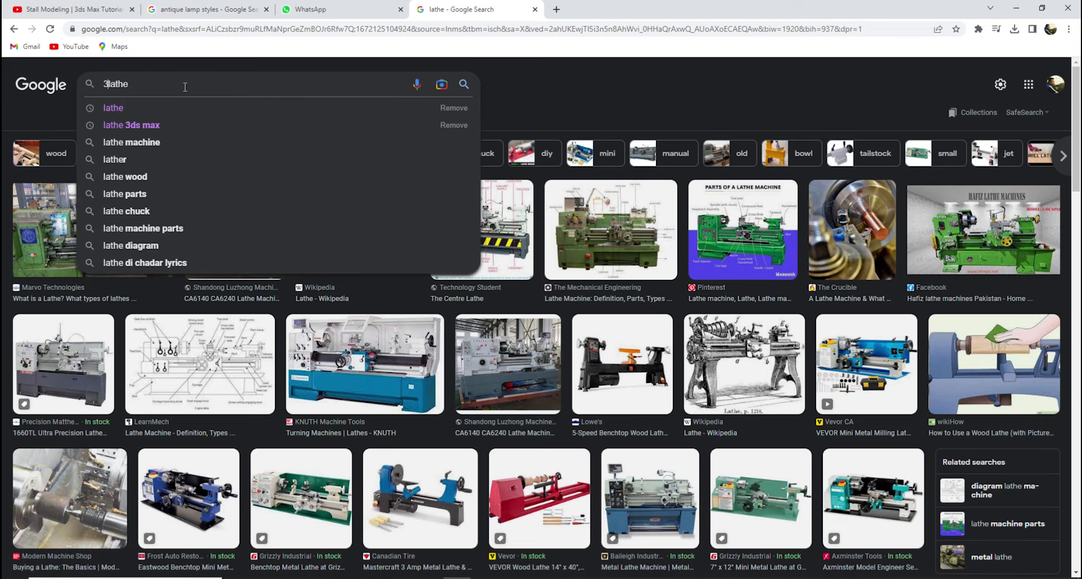
type("ds m")
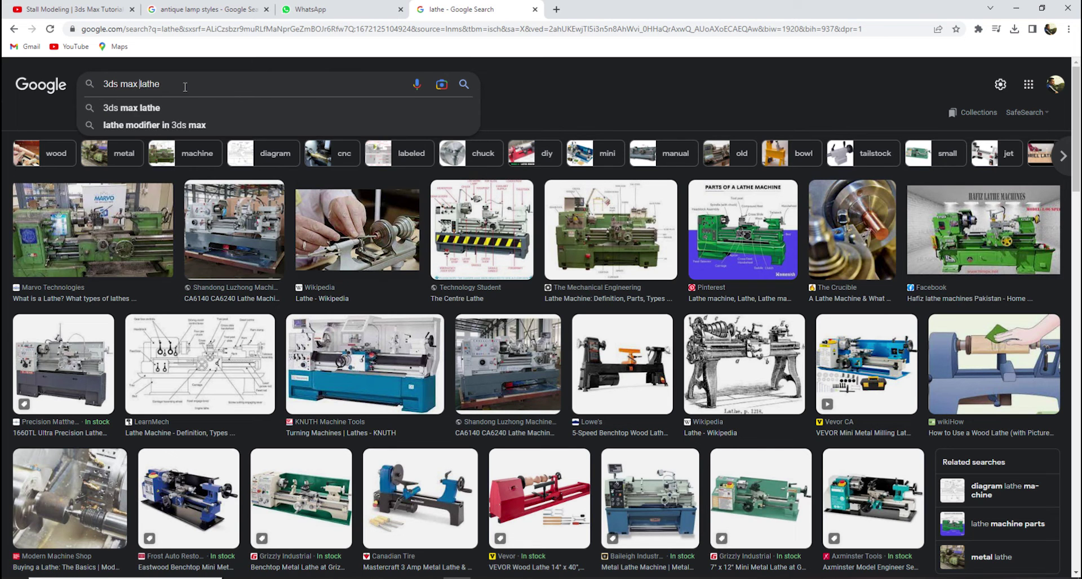
type("ax")
key("Return")
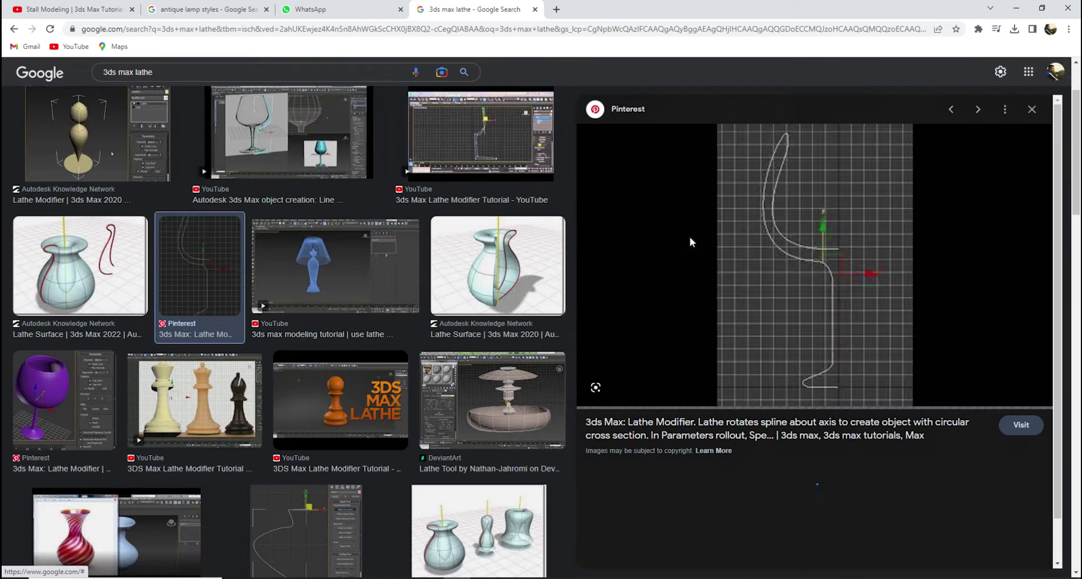
- Examine the lathe profile and Lathe Surface vase reference images, and return to 3ds Max
left_click(690, 241)
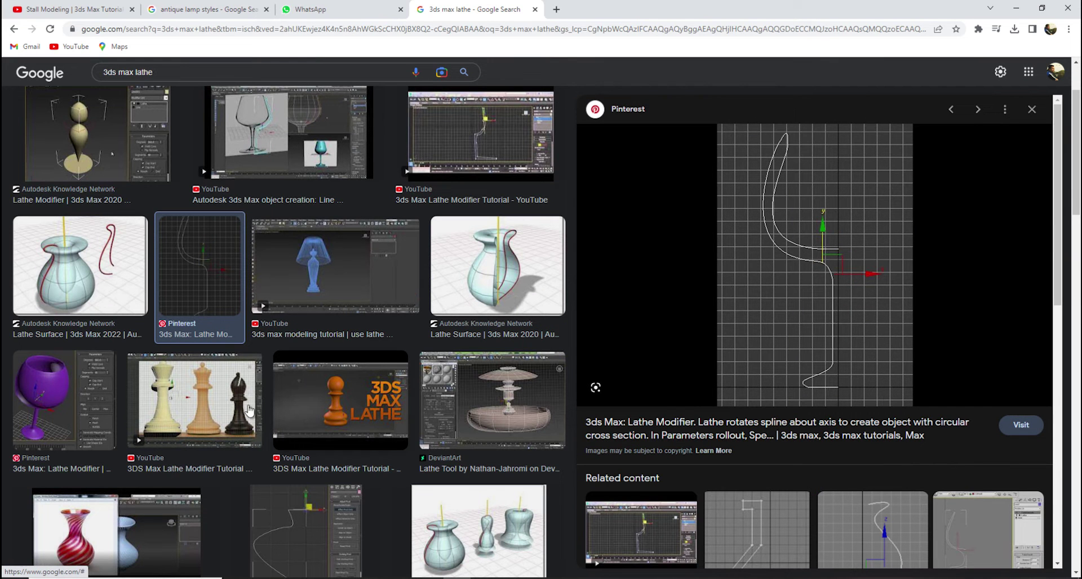
left_click(74, 277)
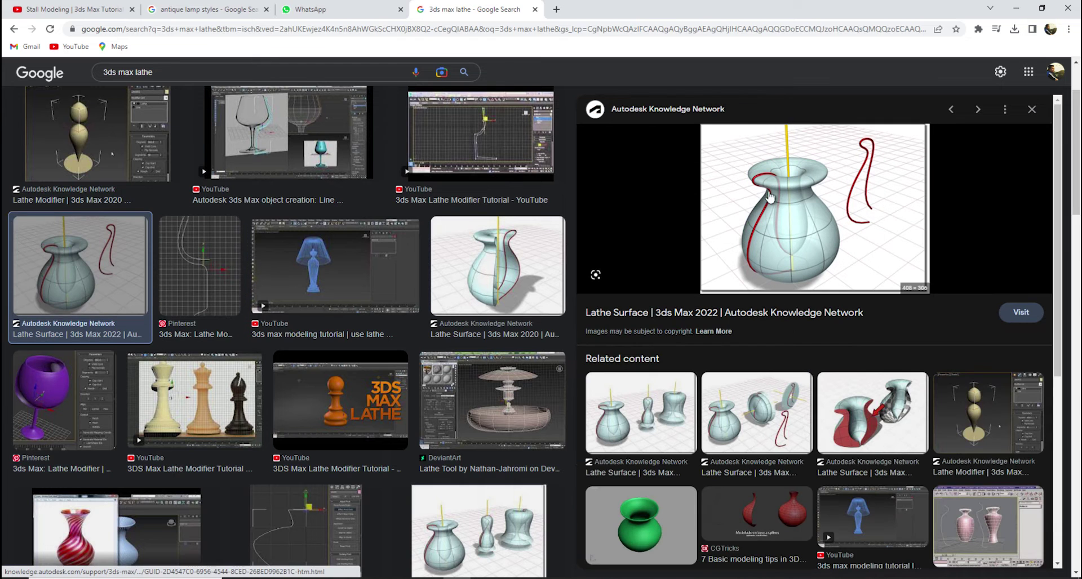
scroll(296, 398, "down", 3)
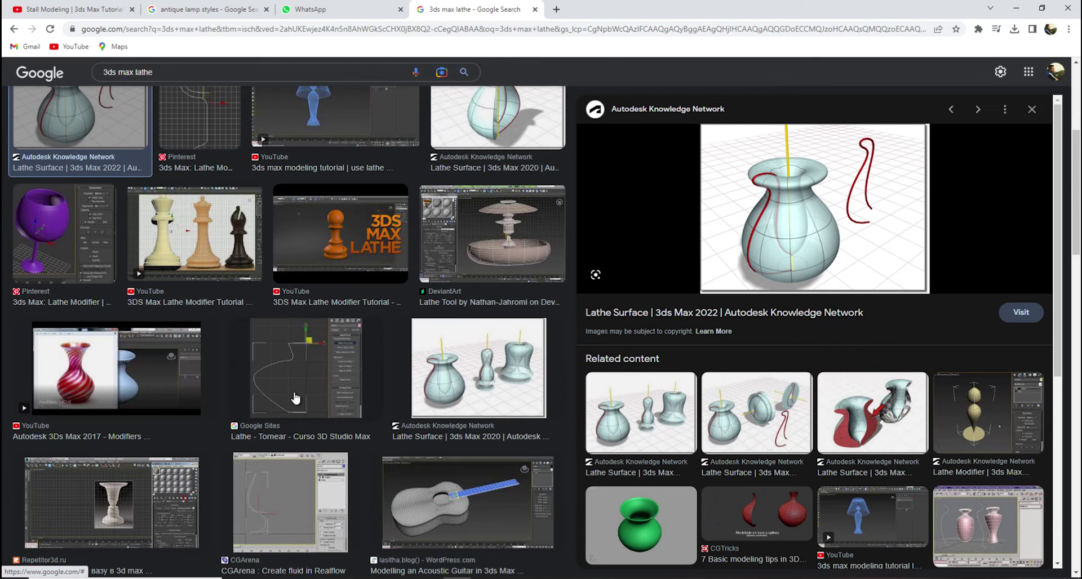
left_click(1016, 9)
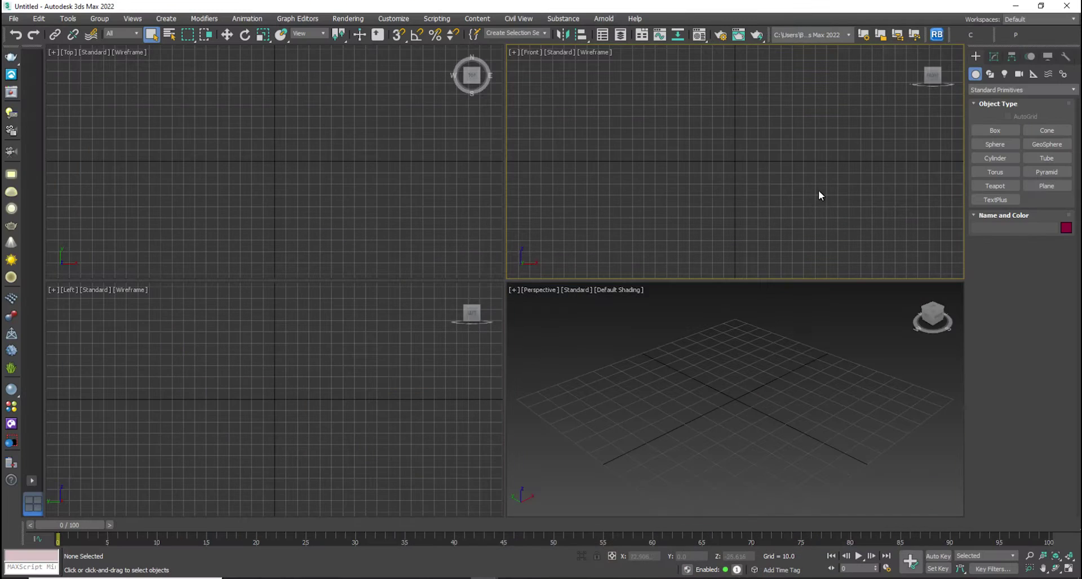
- Draw a four-vertex curved Line spline in the Front viewport as a vase profile, ending with a short segment at the base
left_click(990, 74)
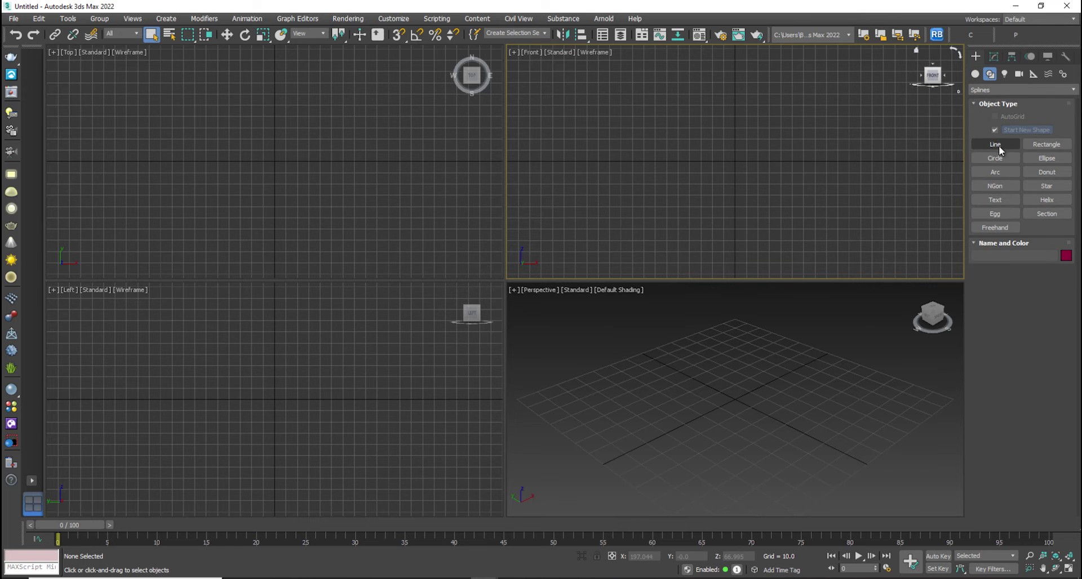
left_click(995, 144)
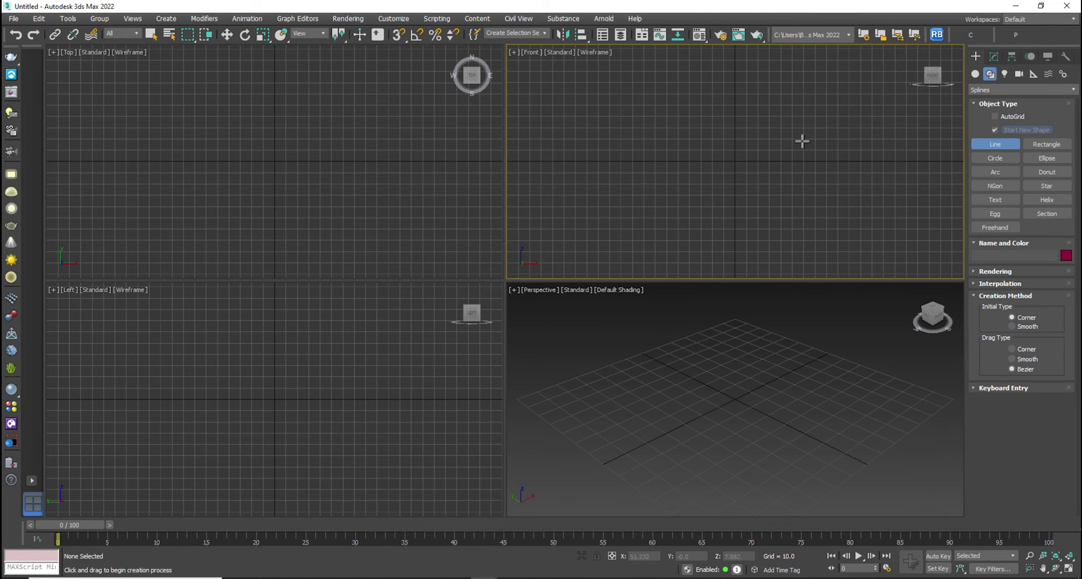
left_click(763, 80)
left_click_drag(752, 112, 766, 127)
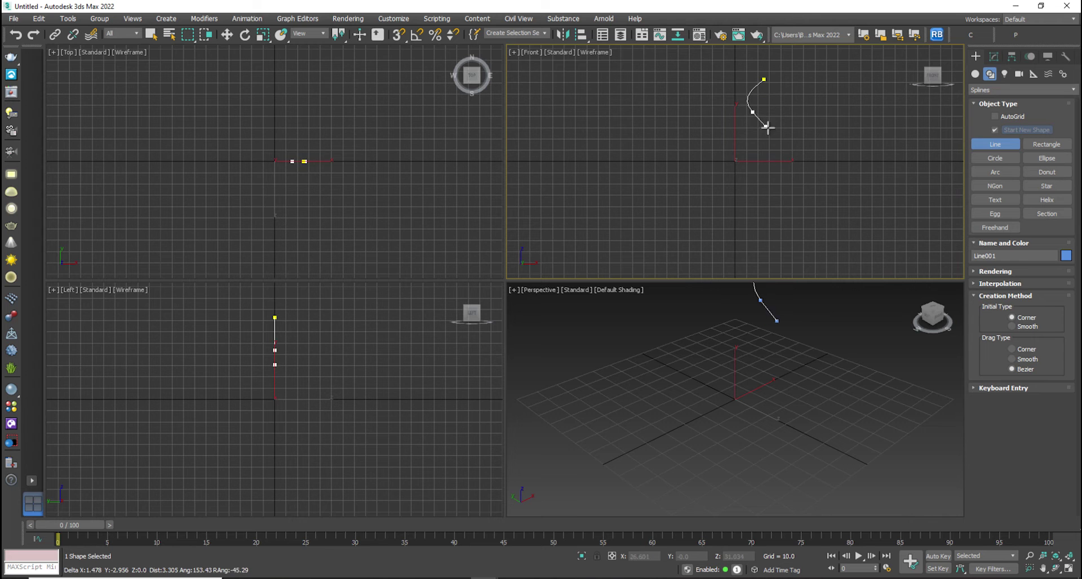
left_click_drag(745, 216, 722, 262)
left_click(741, 215)
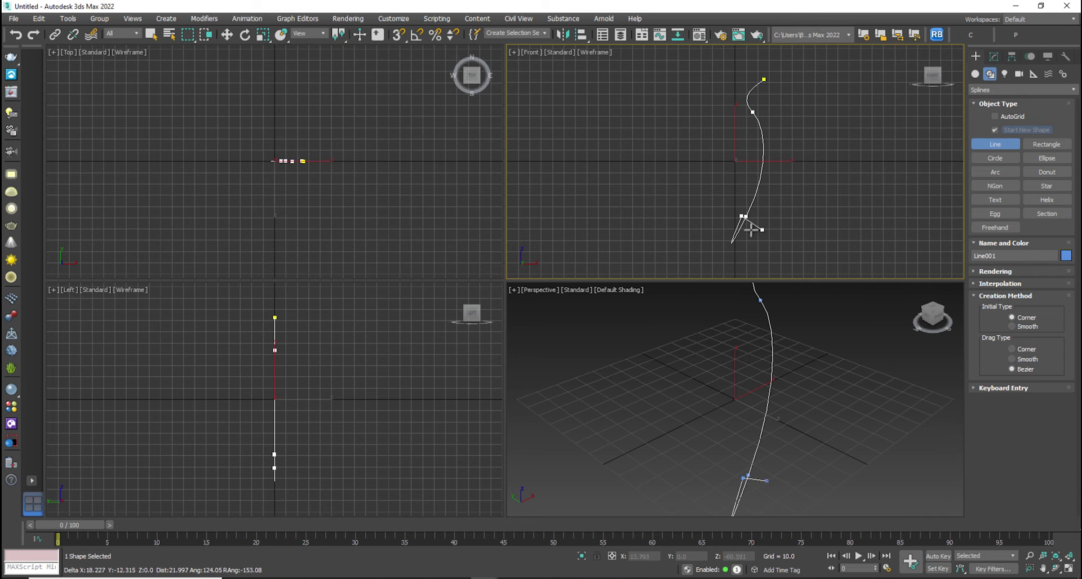
right_click(739, 224)
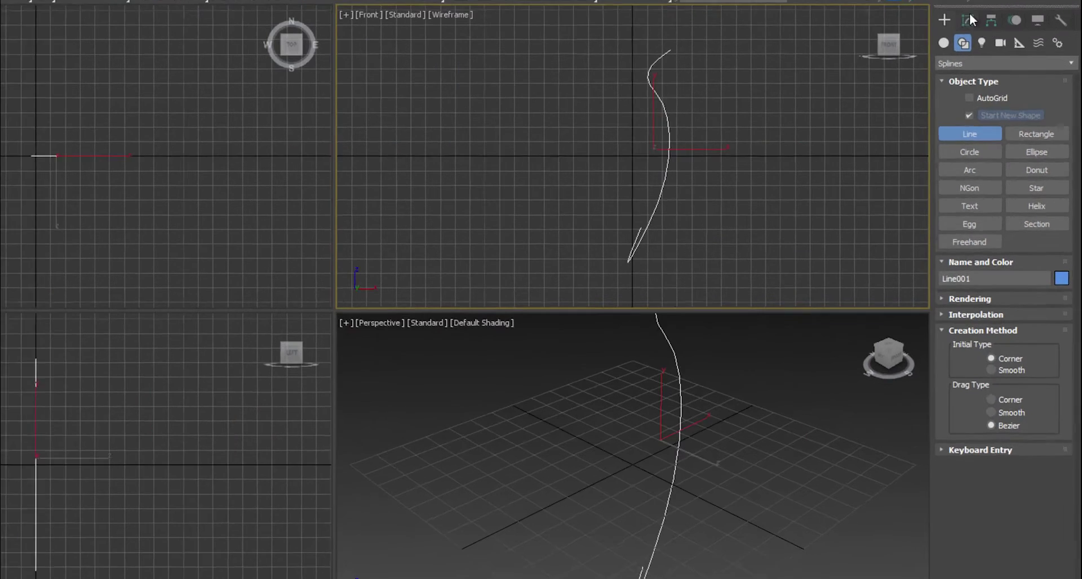
- At Vertex level, move the line's bottom end vertex horizontally to the vertical grid axis
left_click(993, 56)
left_click(975, 100)
left_click(983, 111)
scroll(645, 216, "up", 2)
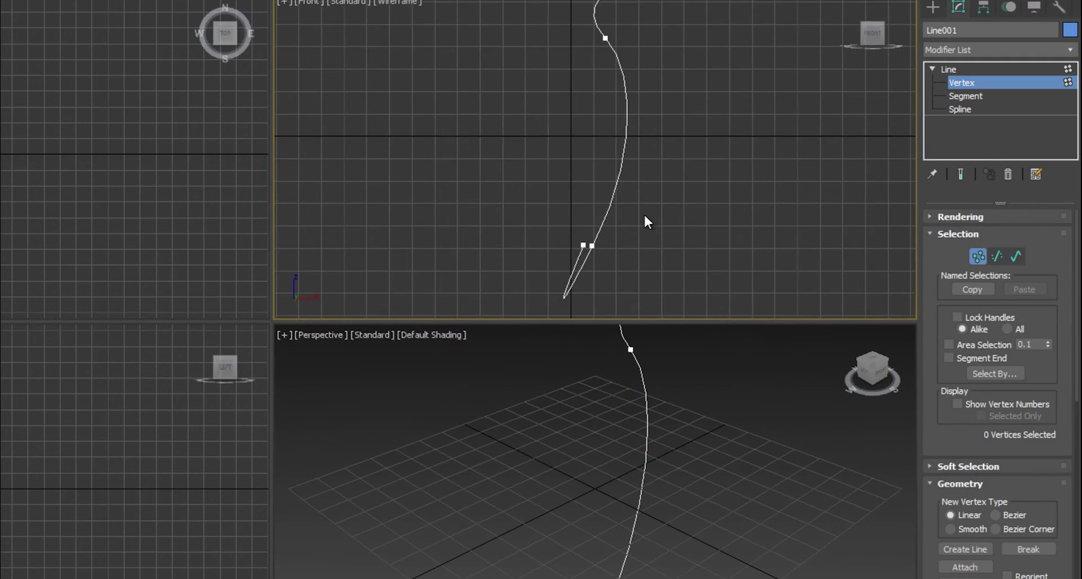
left_click(583, 245)
key("w")
left_click_drag(626, 246, 604, 246)
- Pull the lower Bezier handle of the profile's base corner vertex onto the vertex to straighten the bottom segment
left_click(592, 245)
right_click(599, 251)
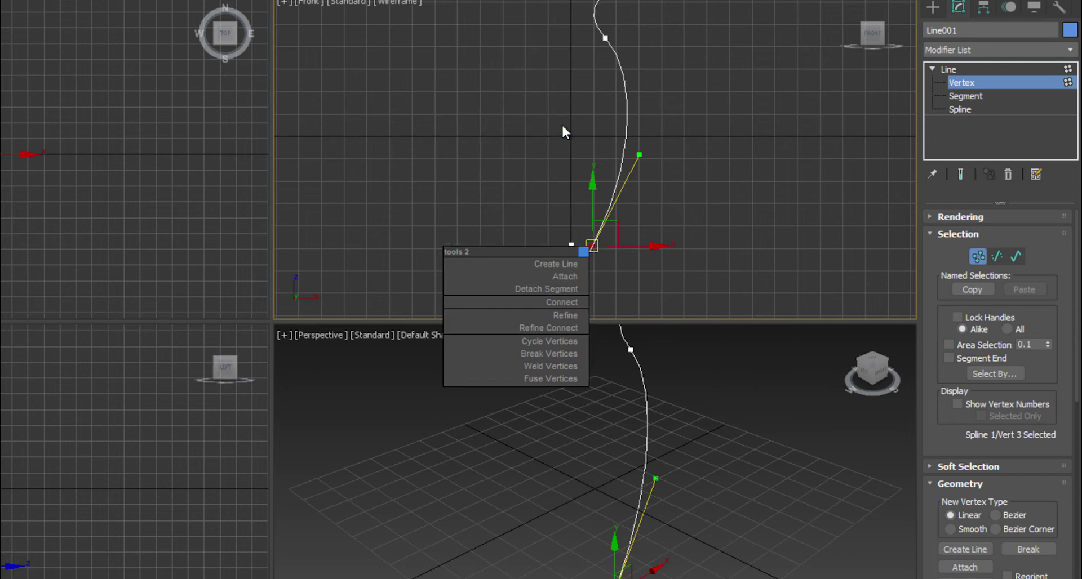
middle_click_drag(563, 285, 539, 212)
left_click_drag(533, 266, 565, 174)
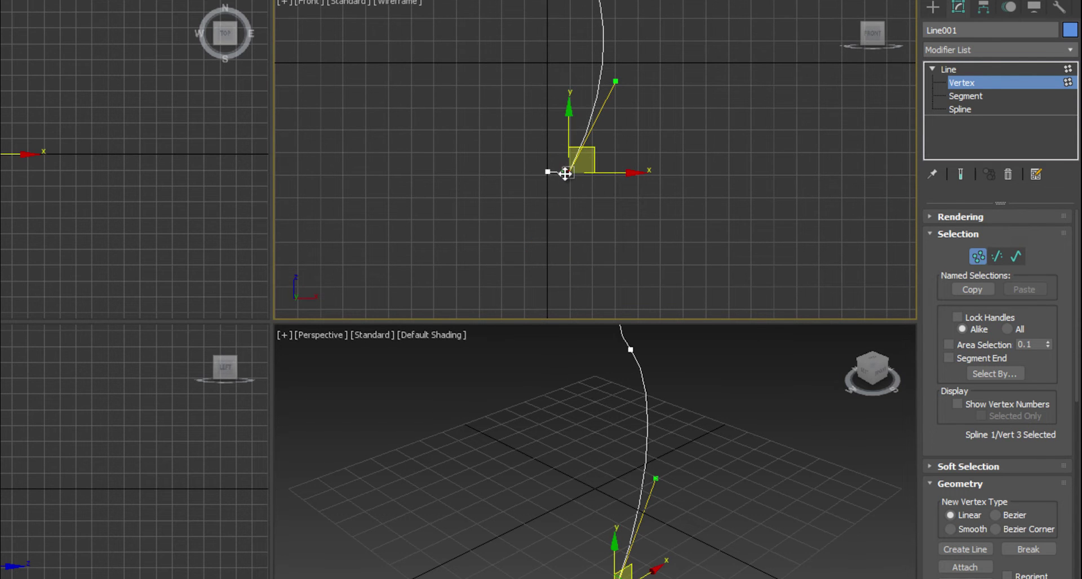
- Adjust the bottom vertices vertically so the base segment of the profile runs level
middle_click_drag(565, 172, 599, 243)
scroll(599, 245, "up", 8)
left_click_drag(603, 228, 605, 245)
left_click(511, 236)
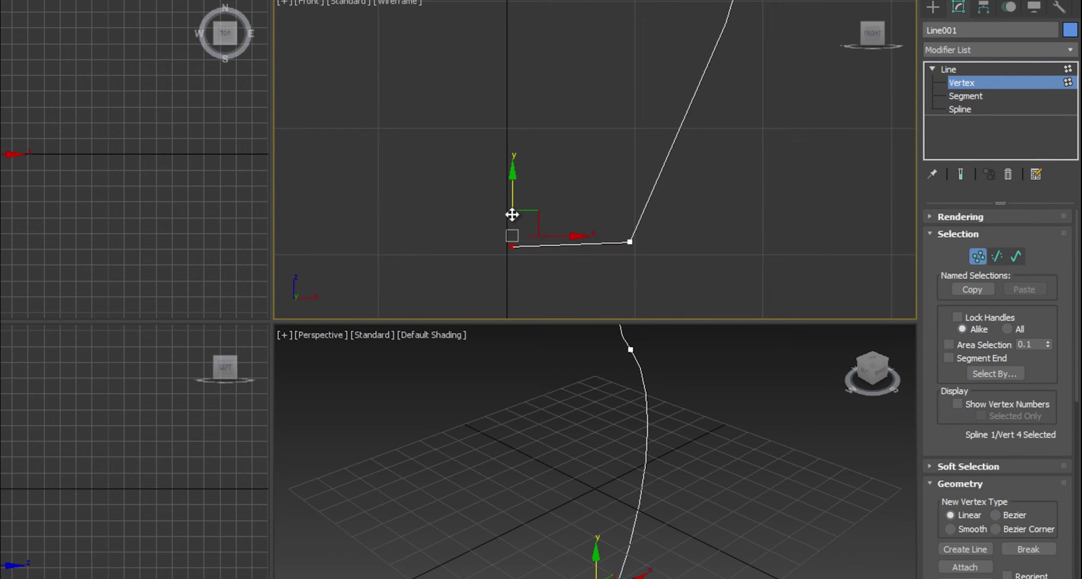
scroll(617, 177, "down", 10)
scroll(628, 168, "up", 3)
left_click(576, 221)
middle_click_drag(575, 222, 572, 168)
scroll(645, 454, "down", 5)
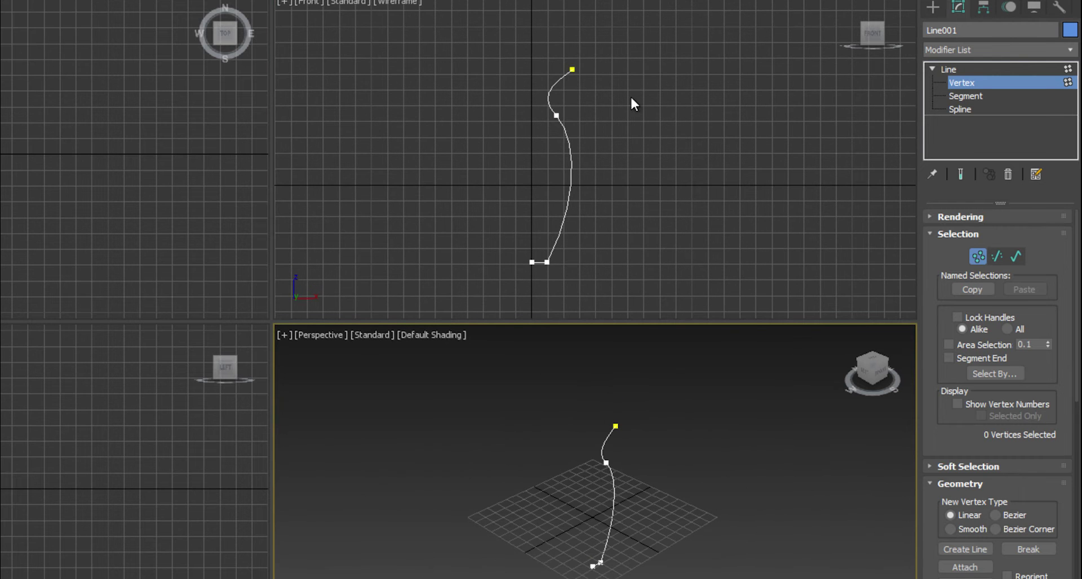
- Move the neck vertex outward, adjust its curve, raise the top vertex slightly and leave Vertex level
left_click(557, 116)
left_click_drag(585, 117, 597, 120)
left_click_drag(588, 138, 590, 143)
left_click(572, 69)
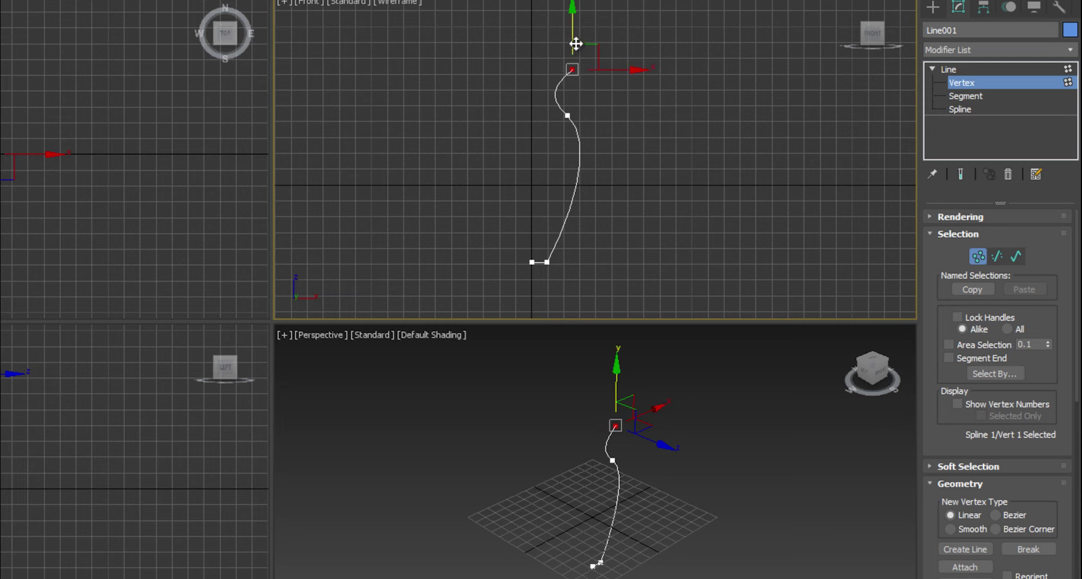
left_click(434, 208)
left_click(958, 68)
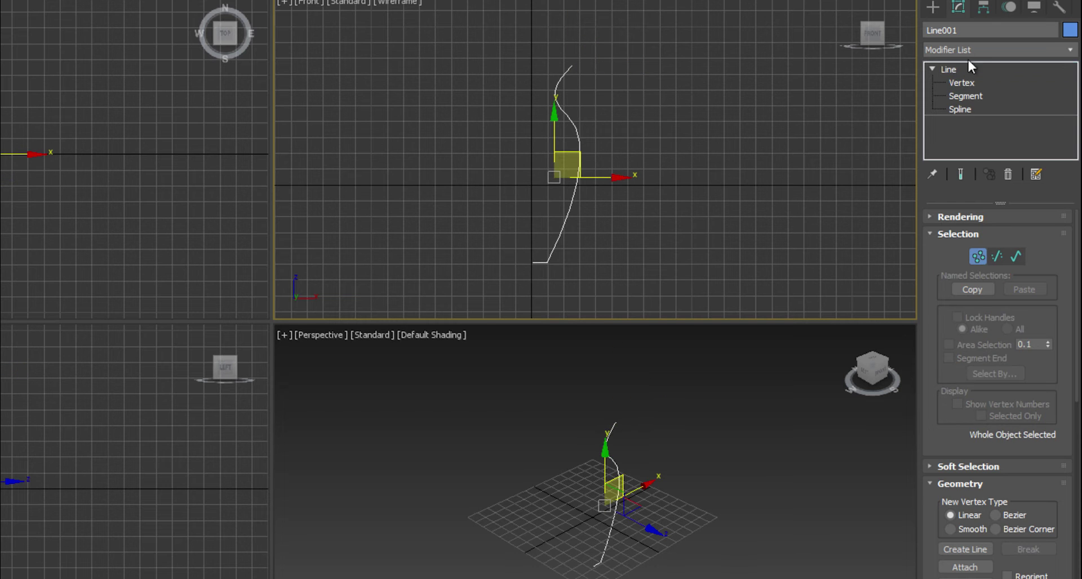
- Apply the Lathe modifier to the profile line and inspect the revolved shape in the Perspective viewport
left_click(960, 50)
key("l")
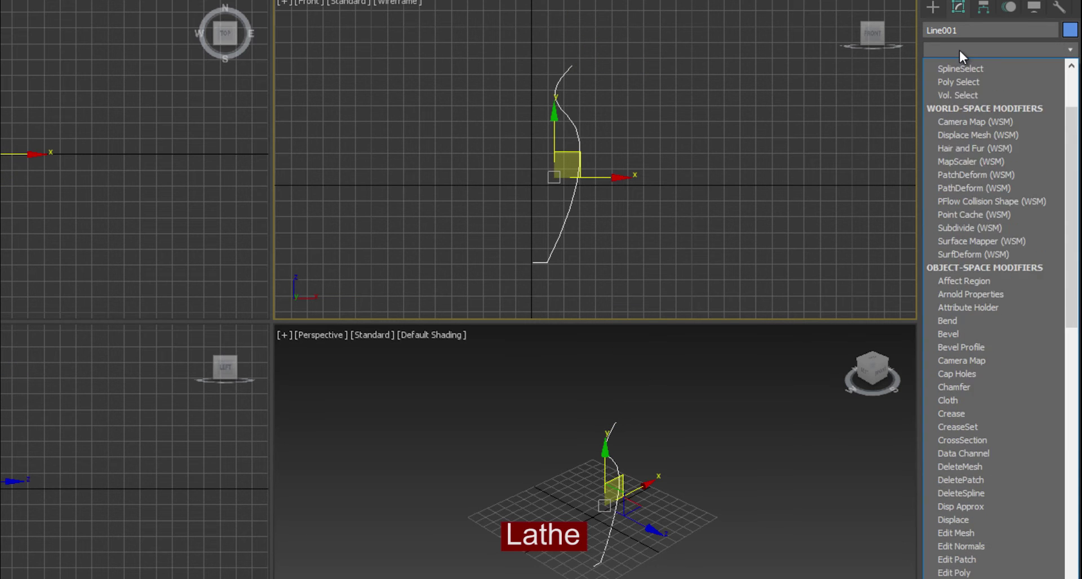
left_click(958, 65)
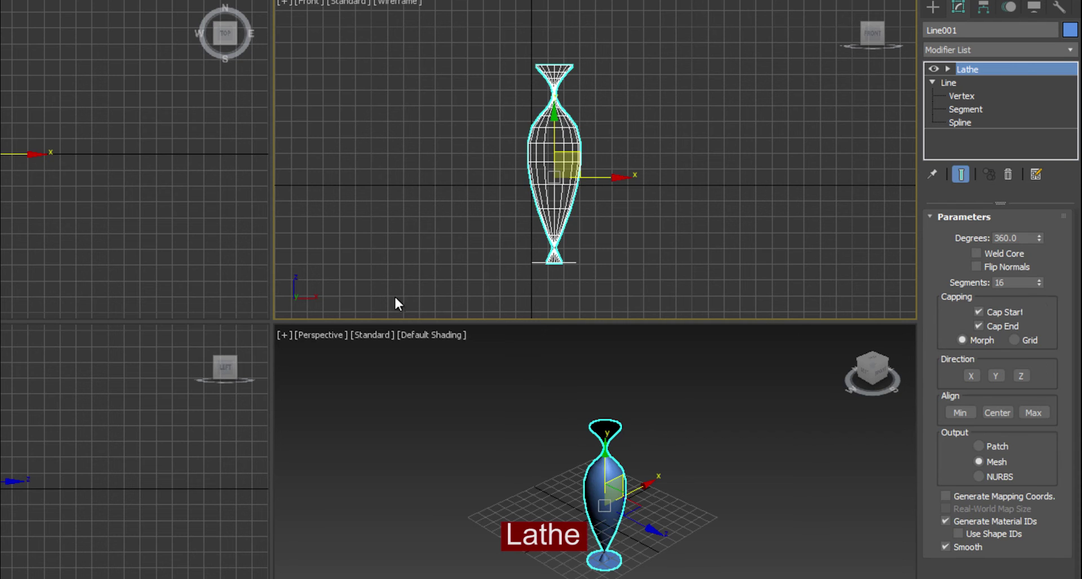
left_click(674, 489)
scroll(675, 489, "up", 5)
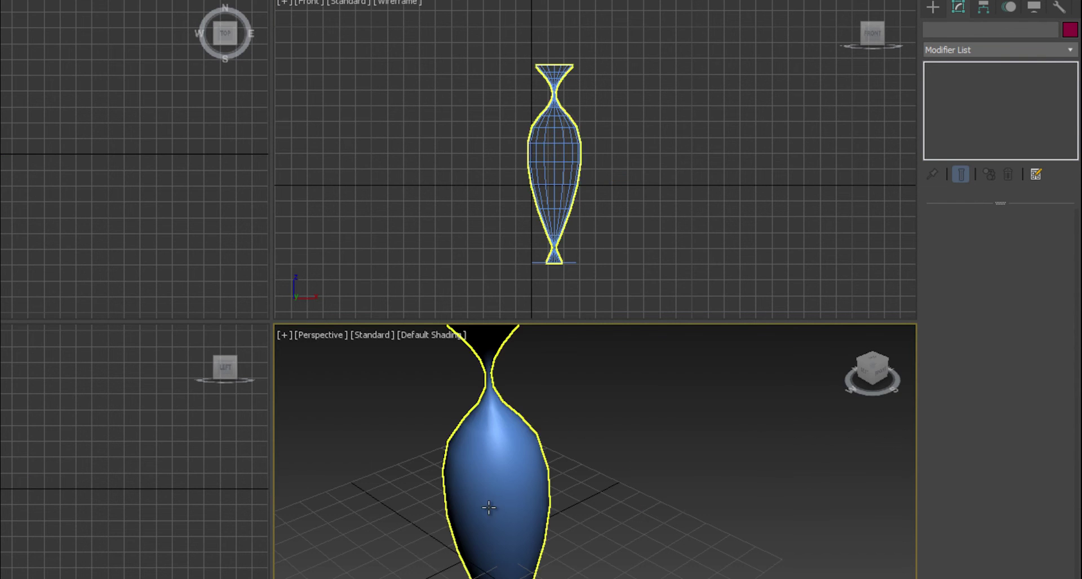
left_click(491, 509)
scroll(493, 509, "down", 4)
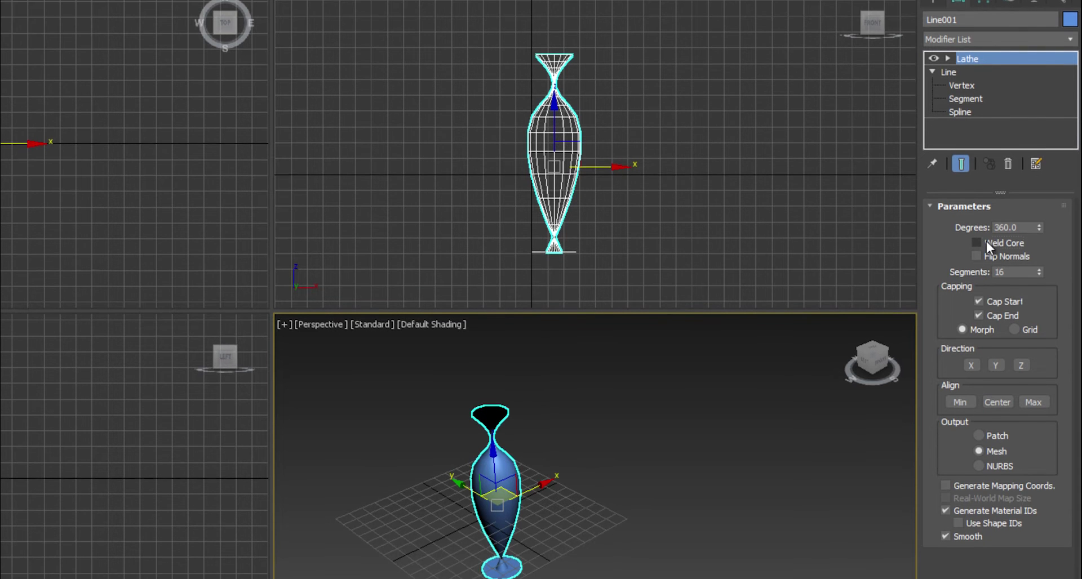
- Toggle the lathe's Flip Normals option on and off to compare the surface shading
left_click(987, 267)
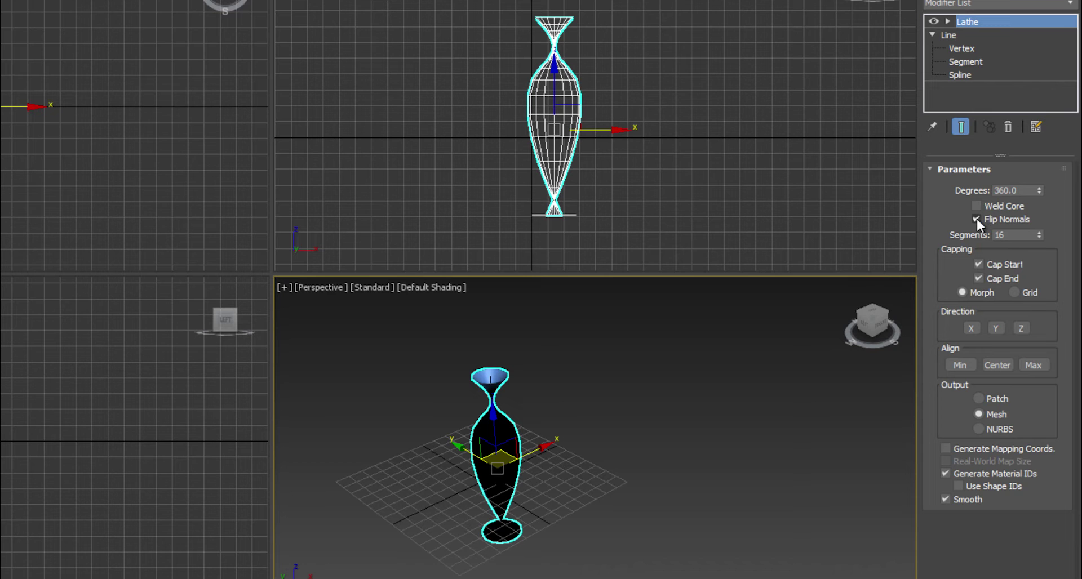
left_click(976, 220)
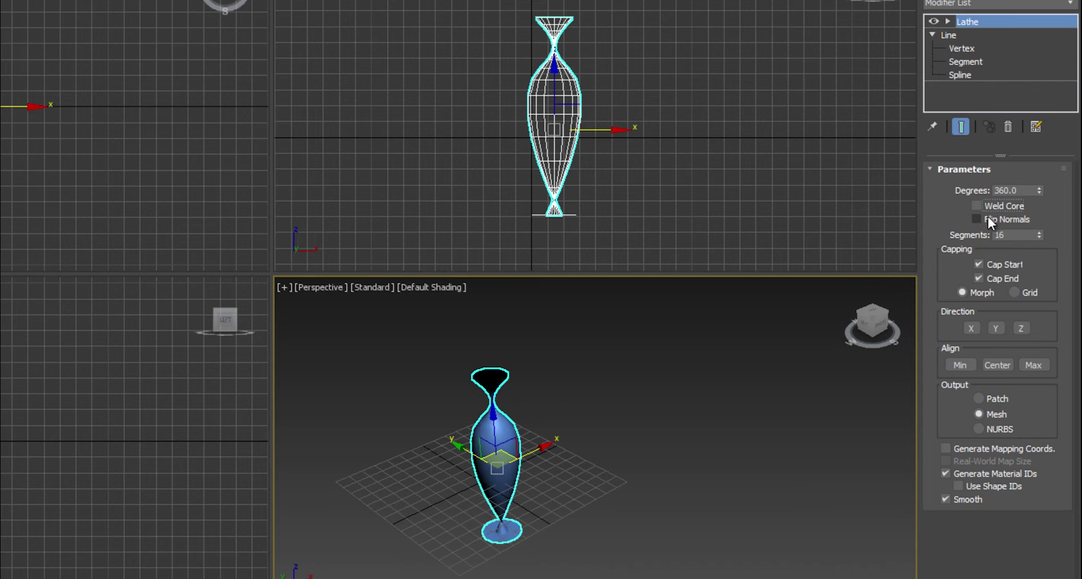
left_click(987, 219)
left_click(976, 222)
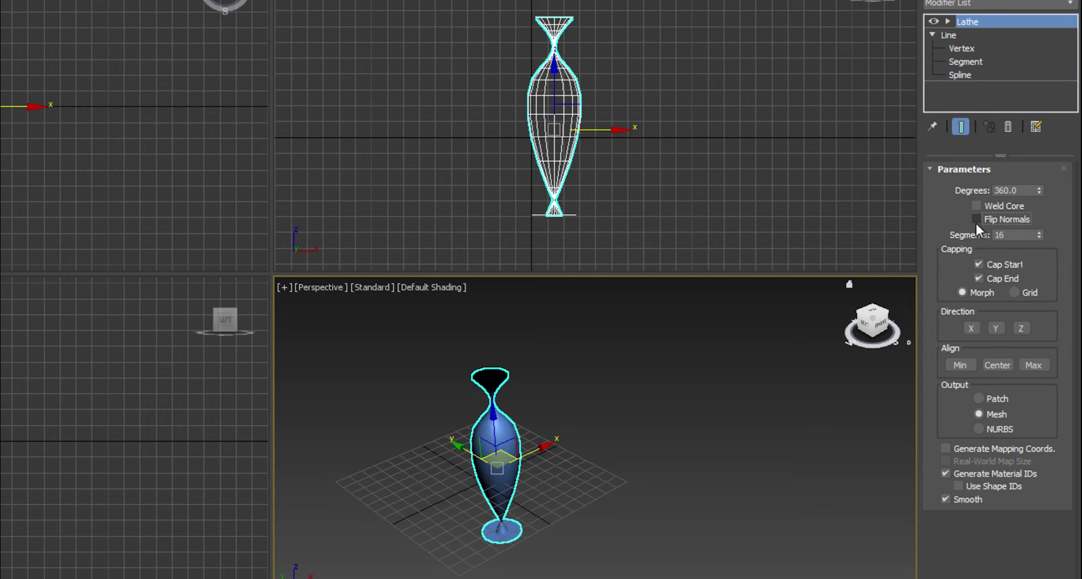
- Try the lathe's X, Y and Z directions and undo back to Y
left_click(973, 325)
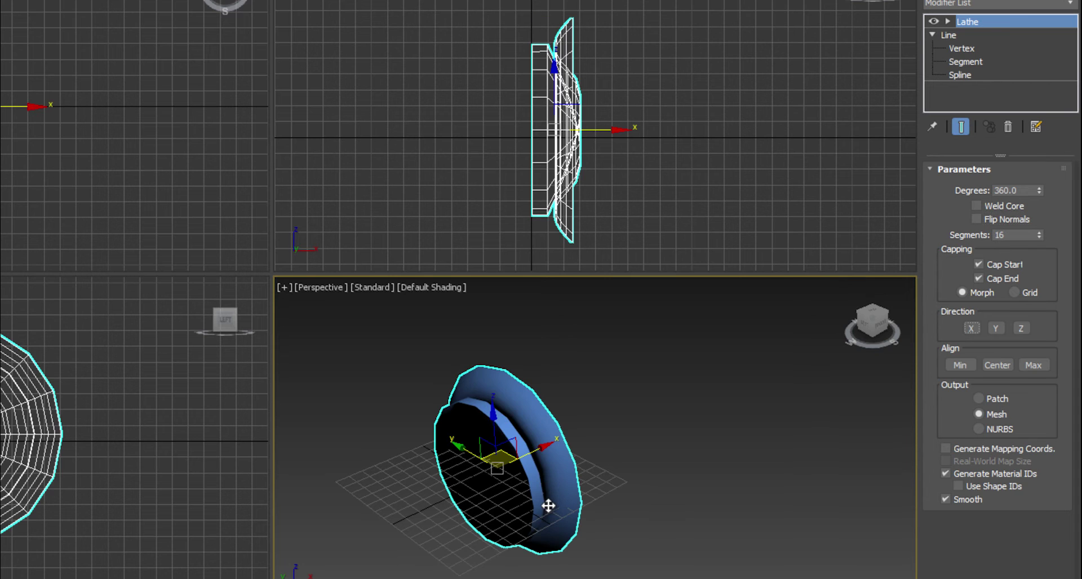
left_click(995, 329)
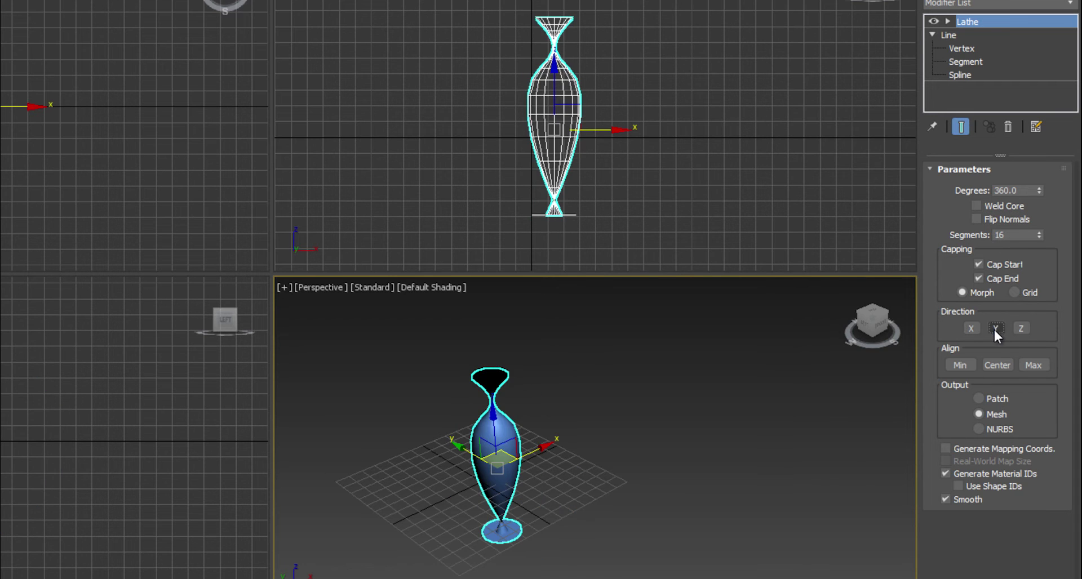
left_click(1020, 328)
key("ctrl+z")
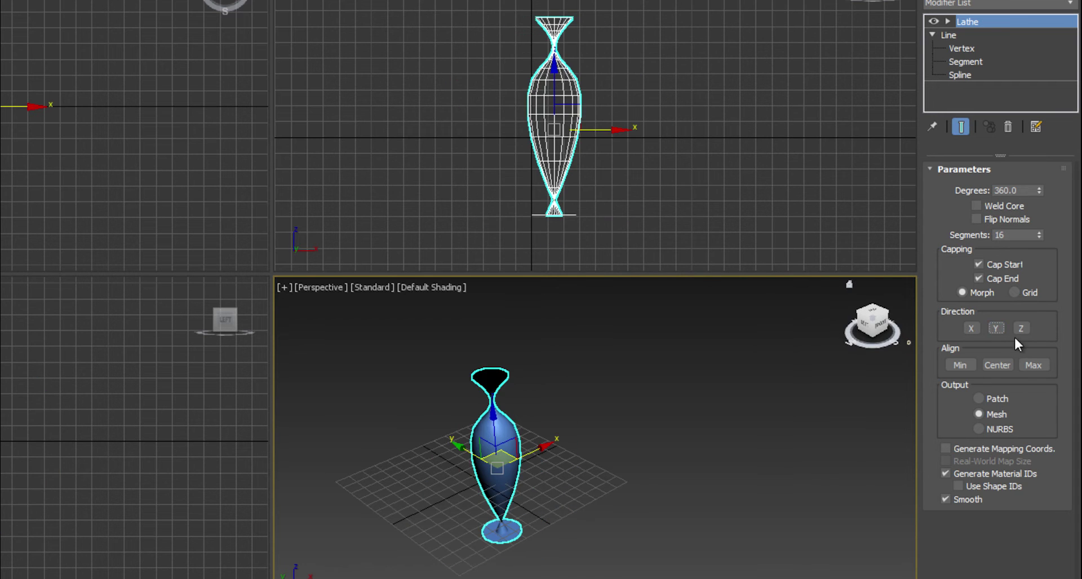
mouse_move(927, 342)
left_mouse_down()
mouse_move(961, 371)
mouse_move(1060, 388)
left_mouse_up()
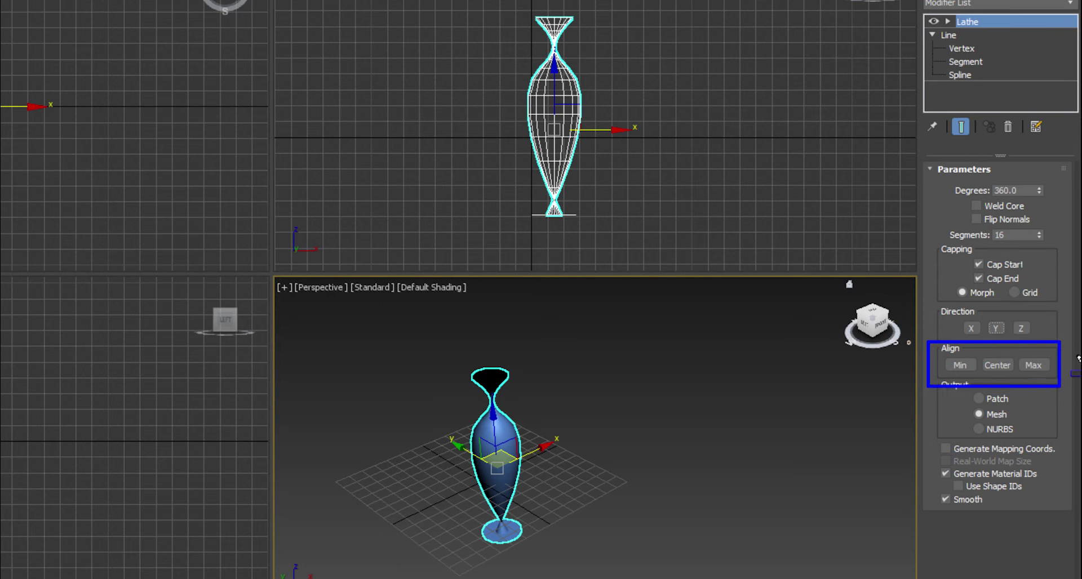
- Align the Lathe axis to Min and inspect the resulting vase in the Perspective viewport
left_click_drag(977, 353, 1019, 378)
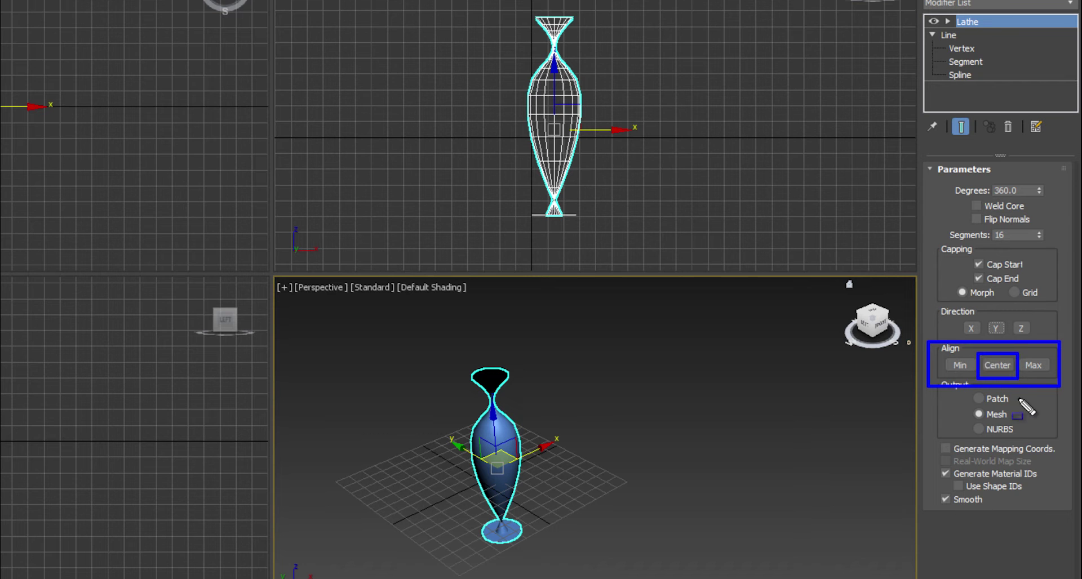
key("Escape")
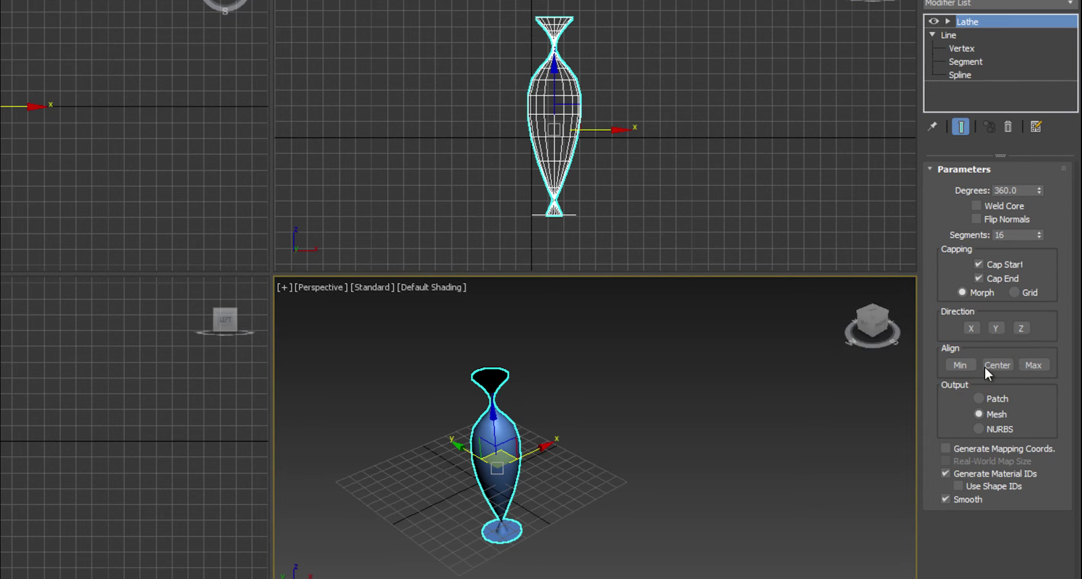
left_click(949, 366)
left_click(570, 415)
middle_click_drag(483, 499, 651, 462, "alt")
left_click(507, 442)
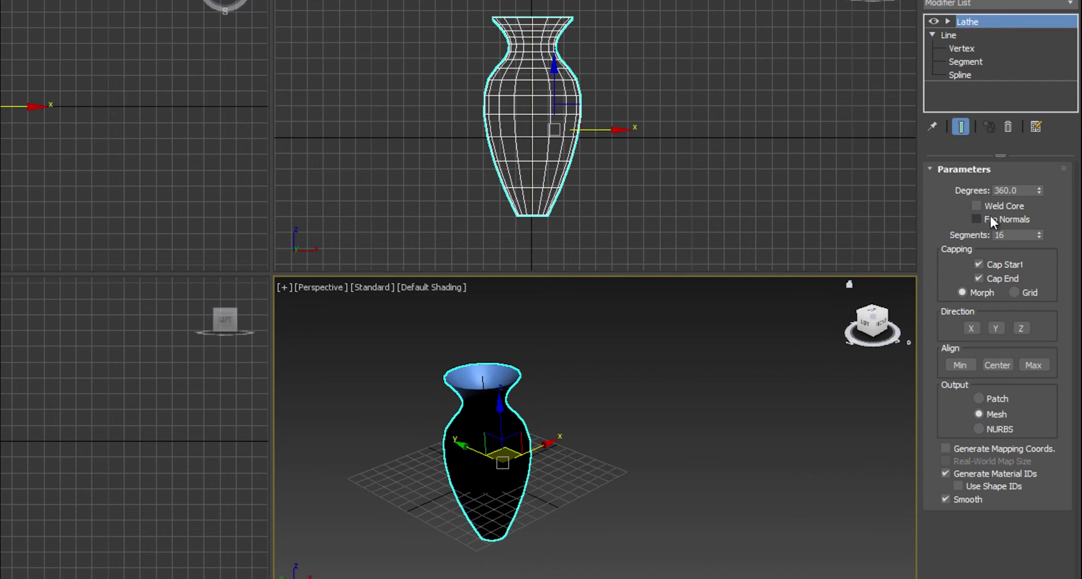
- Enable Weld Core and Flip Normals on the Lathe modifier and inspect the vase in an enlarged Perspective viewport
left_click(991, 217)
left_click(563, 560)
scroll(477, 398, "up", 4)
left_click(498, 444)
middle_click_drag(498, 444, 510, 479, "alt")
middle_click_drag(676, 420, 587, 321, "alt")
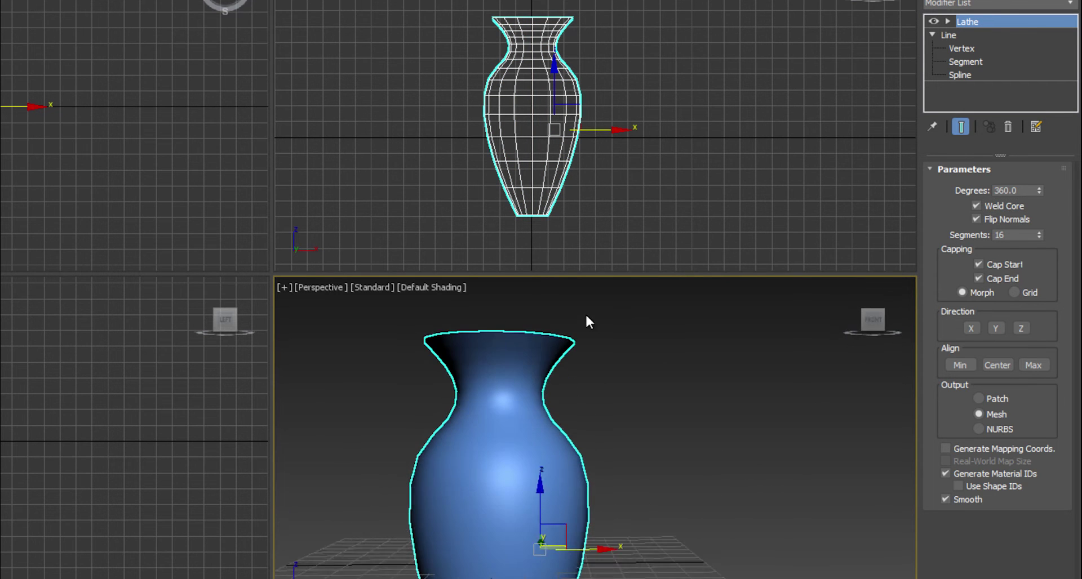
key("alt+w")
middle_click_drag(436, 287, 570, 298, "alt")
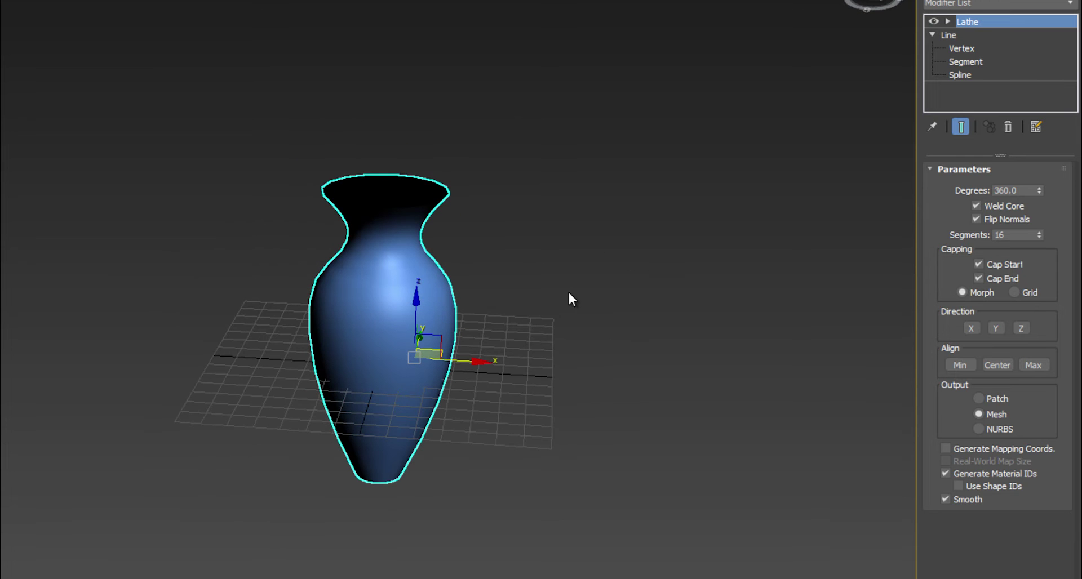
- Try reducing the Lathe's Degrees to 0, then sweep the revolution back up to 360
right_click(1038, 191)
middle_click_drag(471, 410, 437, 265, "alt")
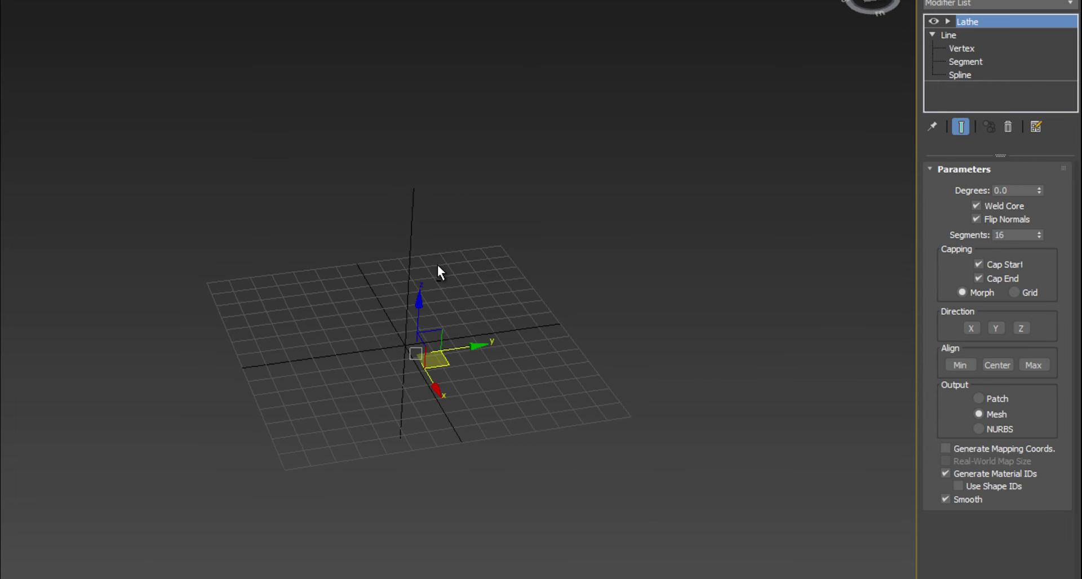
key("alt+w")
left_click_drag(1038, 191, 1037, 177)
key("alt+w")
middle_click_drag(403, 302, 693, 242, "alt")
left_click_drag(1039, 190, 573, 402)
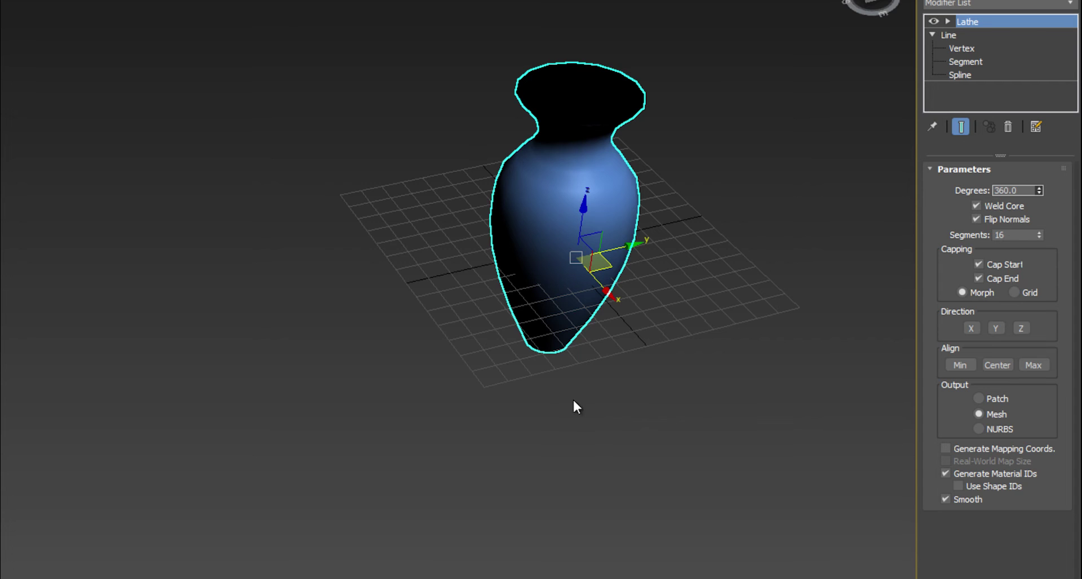
- Add a Shell modifier above the Lathe to give the vase wall thickness
middle_click_drag(427, 347, 579, 461)
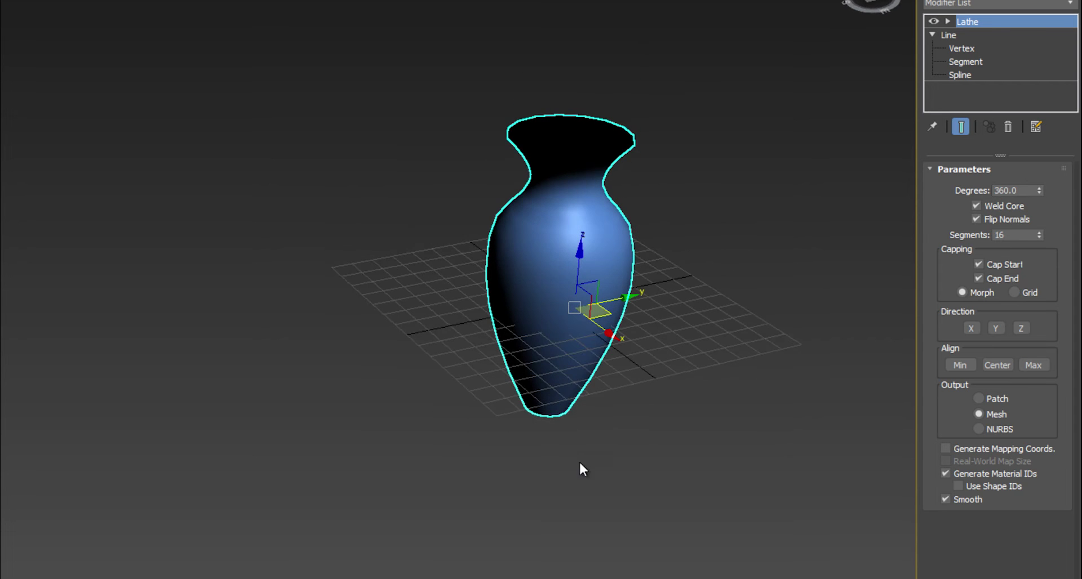
scroll(601, 167, "up", 4)
middle_click_drag(576, 217, 602, 227, "alt")
scroll(601, 227, "down", 4)
scroll(555, 369, "down", 1)
left_click(980, 3)
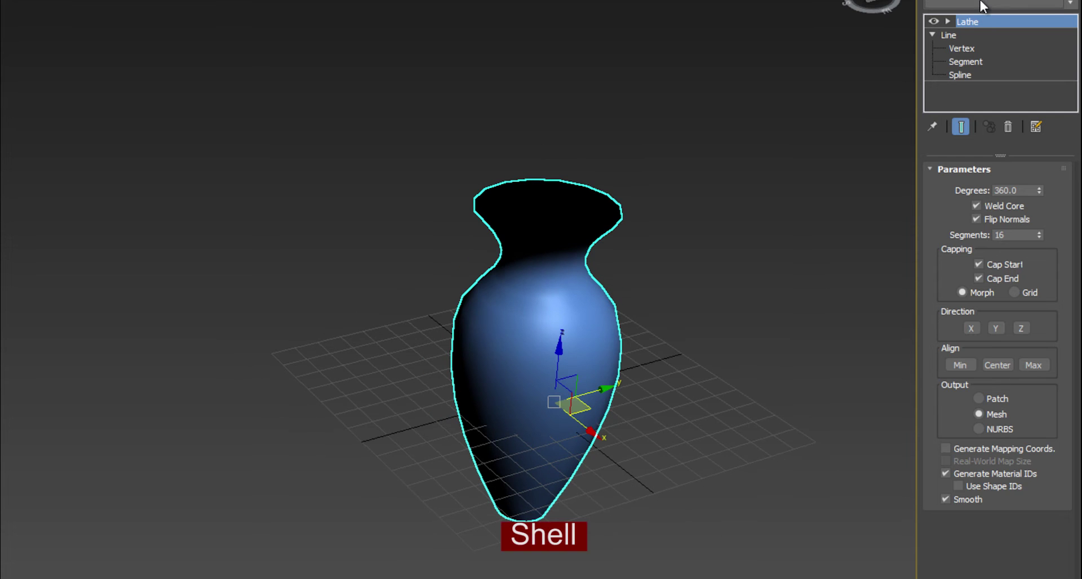
scroll(974, 56, "down", 15)
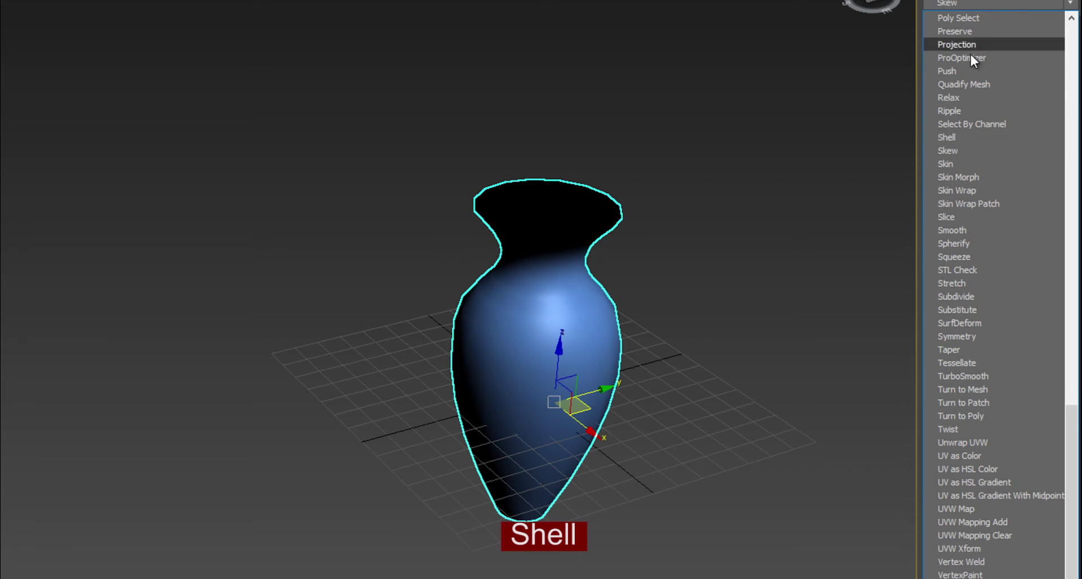
left_click(960, 137)
- Examine the thickness of the vase's rim up close and turn on edged faces display
scroll(557, 299, "up", 4)
middle_click_drag(551, 271, 582, 272, "alt")
scroll(582, 272, "down", 5)
middle_click_drag(692, 385, 722, 439, "alt")
scroll(514, 213, "up", 5)
middle_click_drag(514, 213, 444, 321, "alt")
scroll(472, 297, "up", 5)
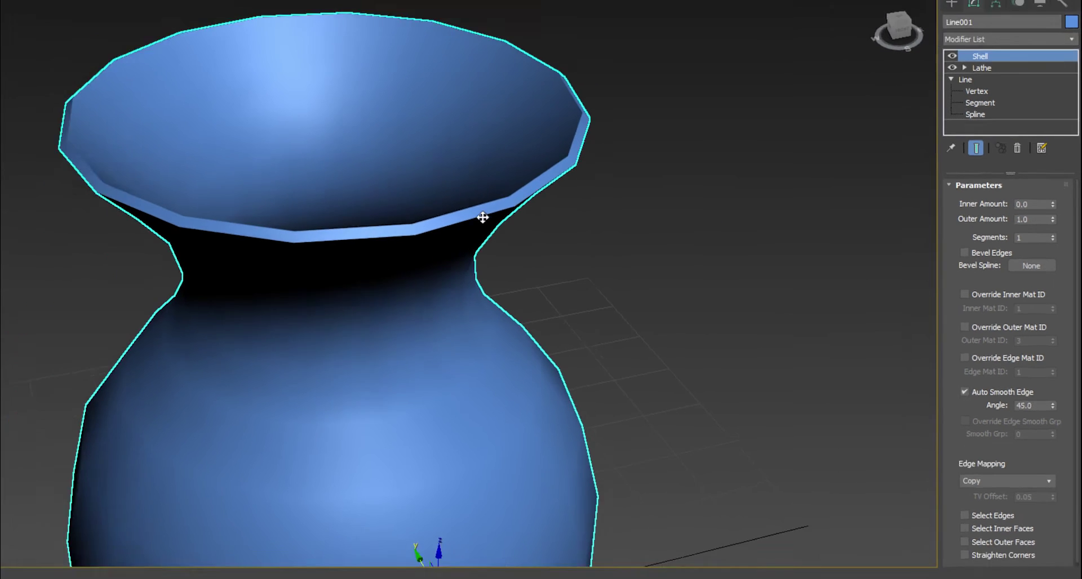
key("F4")
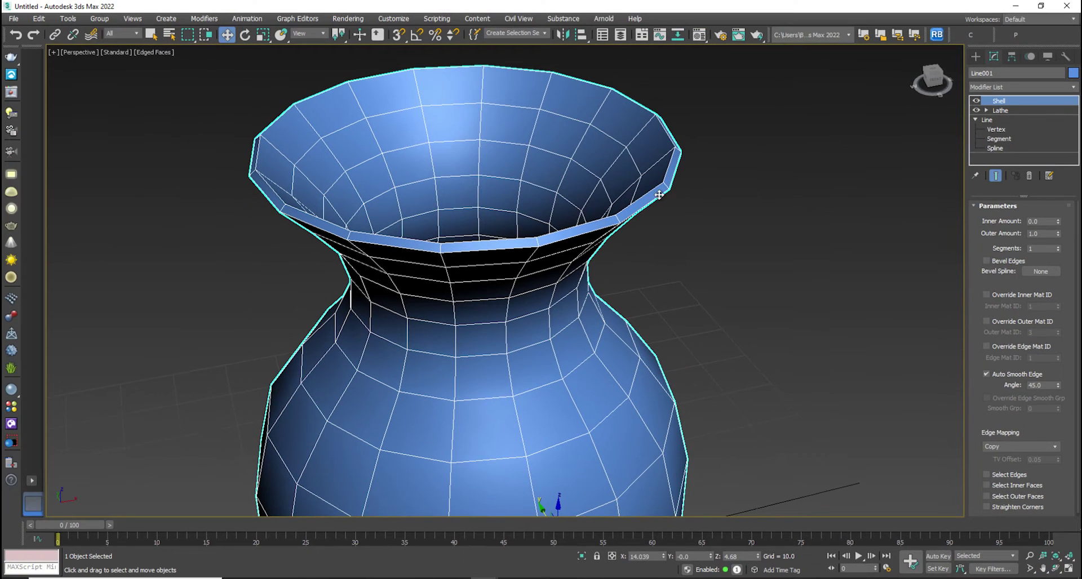
- Set the vase's Lathe segments to 60, deselect the vase and turn off edged faces
left_click(1008, 112)
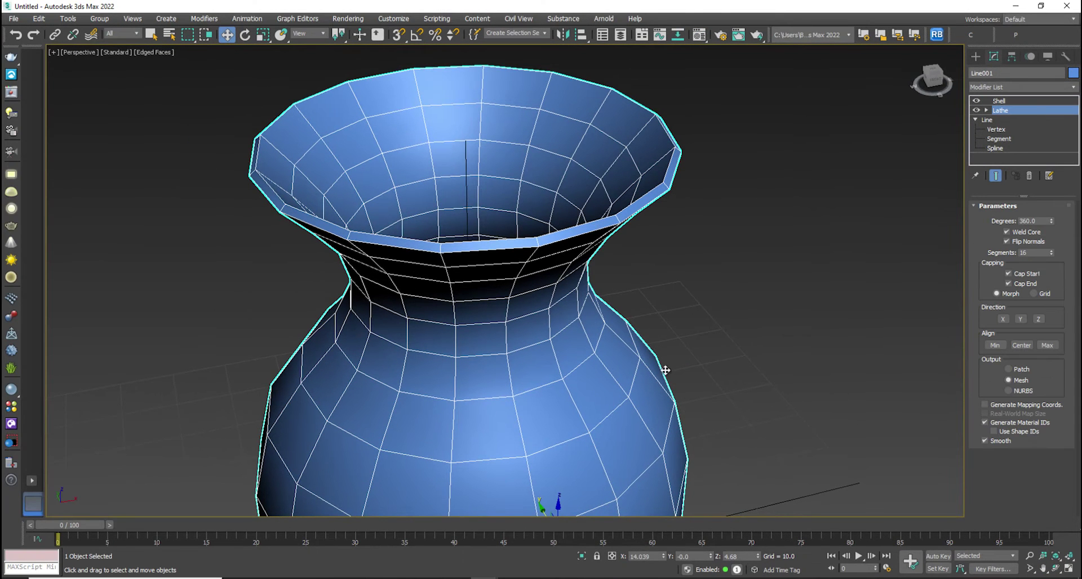
scroll(662, 367, "down", 3)
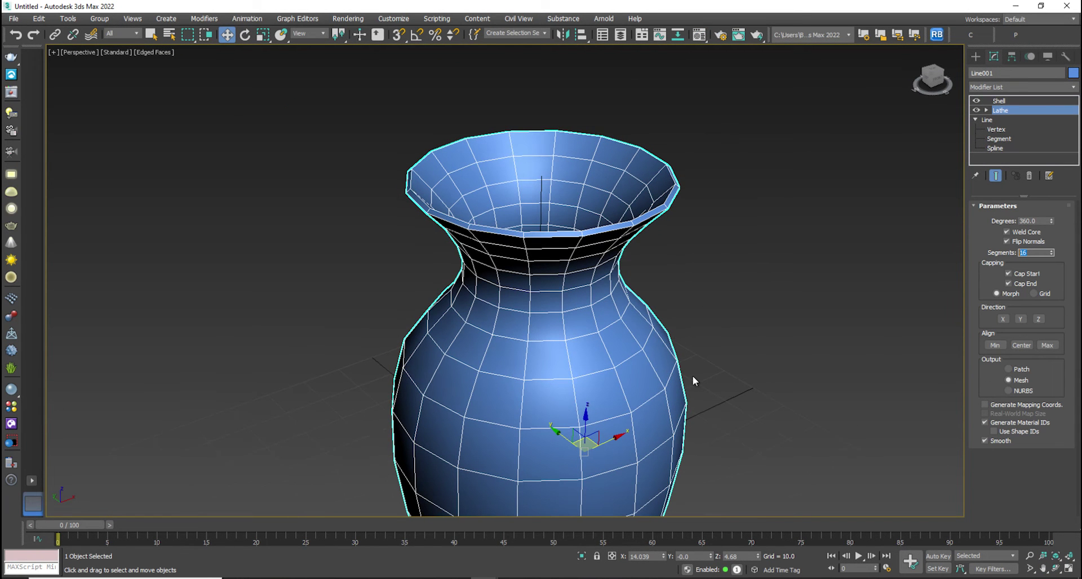
type("60")
key("Return")
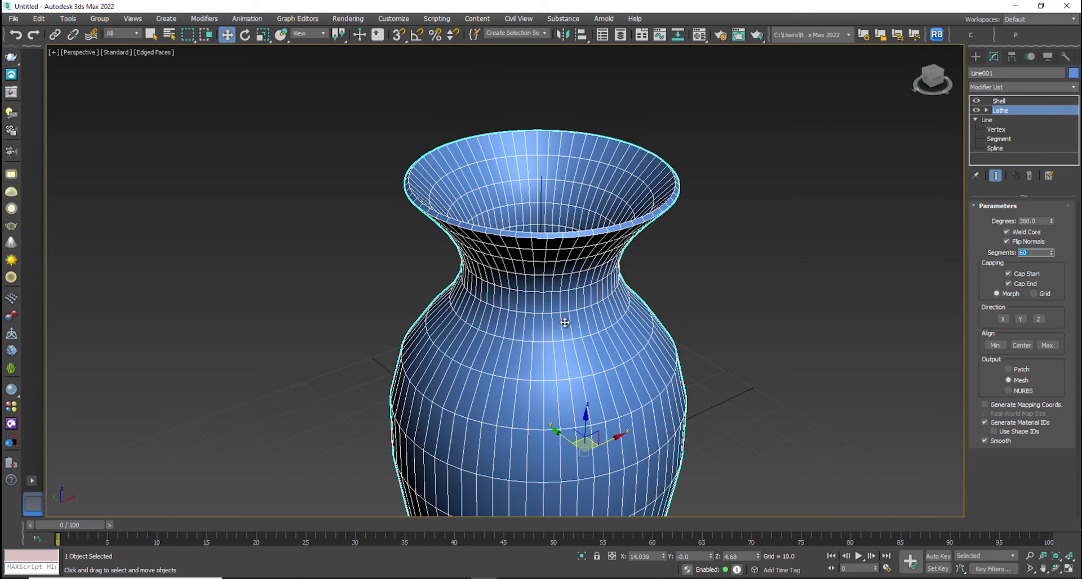
left_click(688, 302)
key("F4")
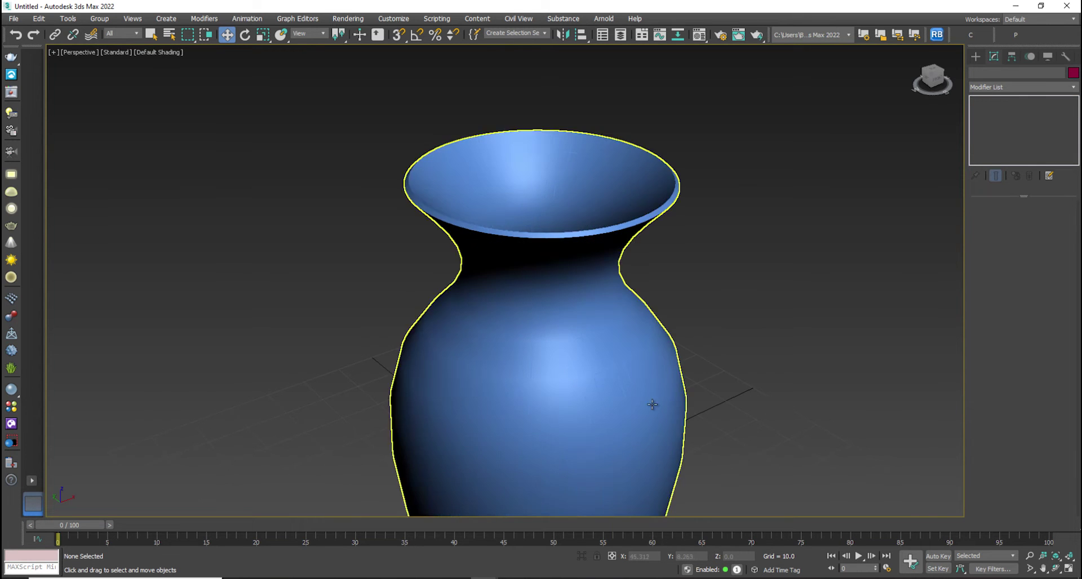
- Inspect the whole vase in Perspective and display its edged faces again
scroll(654, 406, "down", 4)
middle_click_drag(546, 331, 544, 307, "alt")
left_click(541, 328)
middle_click_drag(639, 400, 592, 396, "alt")
key("F4")
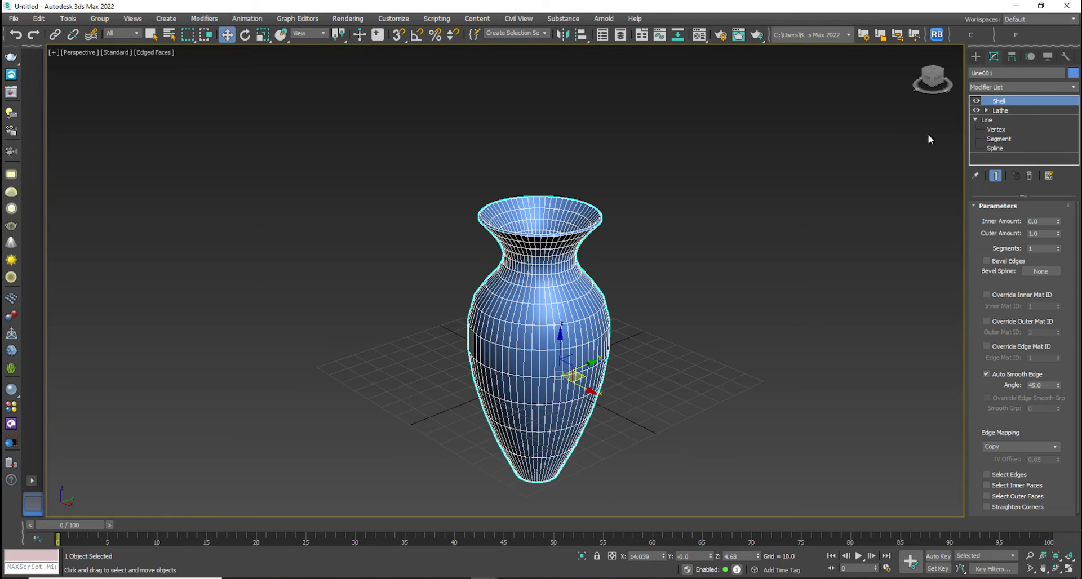
left_click(704, 383)
left_click(476, 453)
- Draw a seven-point open goblet profile line beside the vase in the Front viewport, from rim to foot
left_click(975, 56)
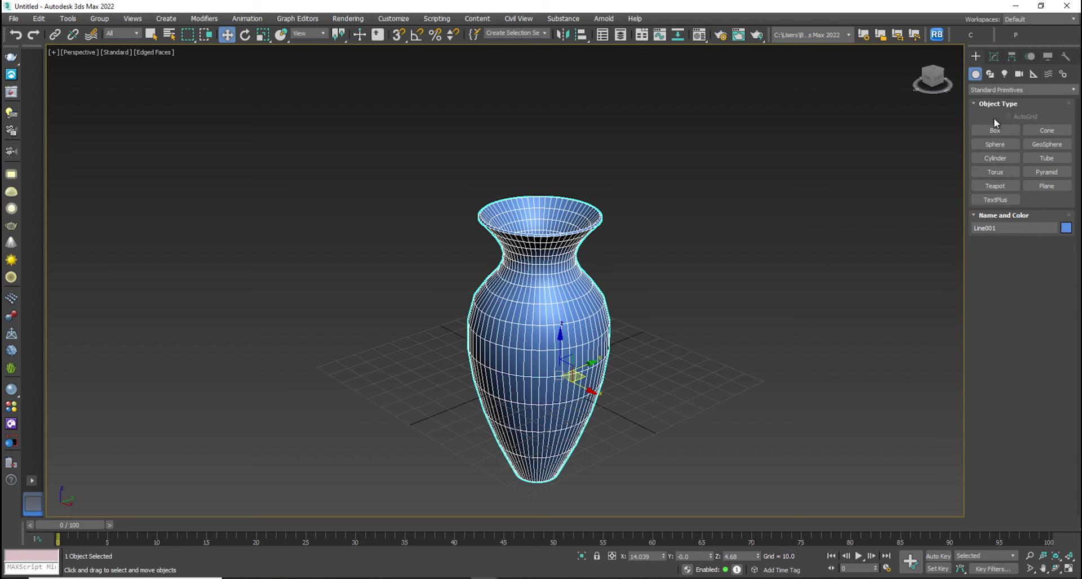
left_click(995, 145)
key("alt+w")
key("alt+w")
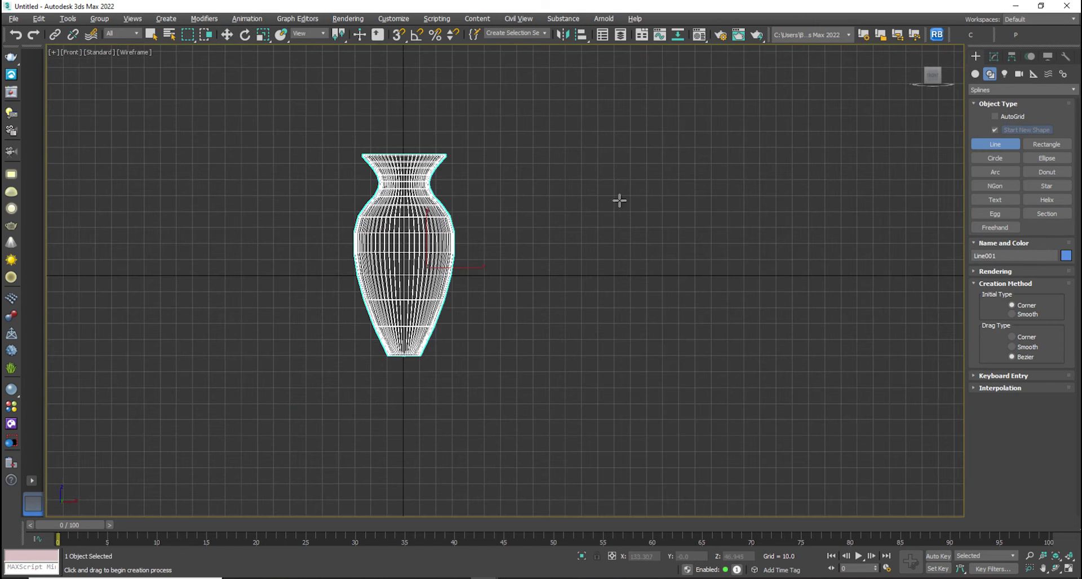
left_click(641, 144)
left_click(660, 230)
left_click(631, 256)
left_click(631, 347)
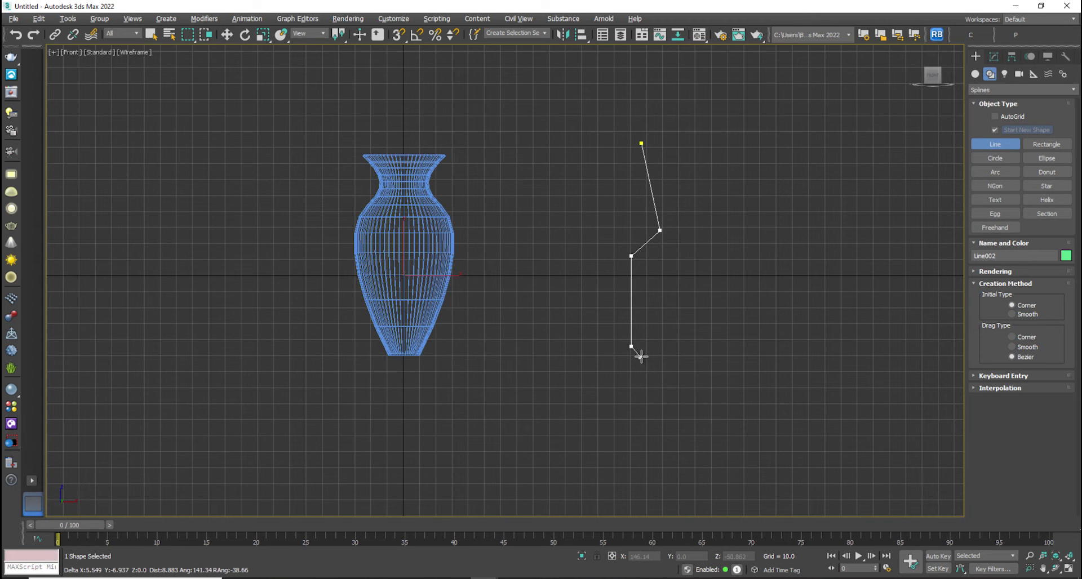
left_click(661, 353)
left_click(661, 361)
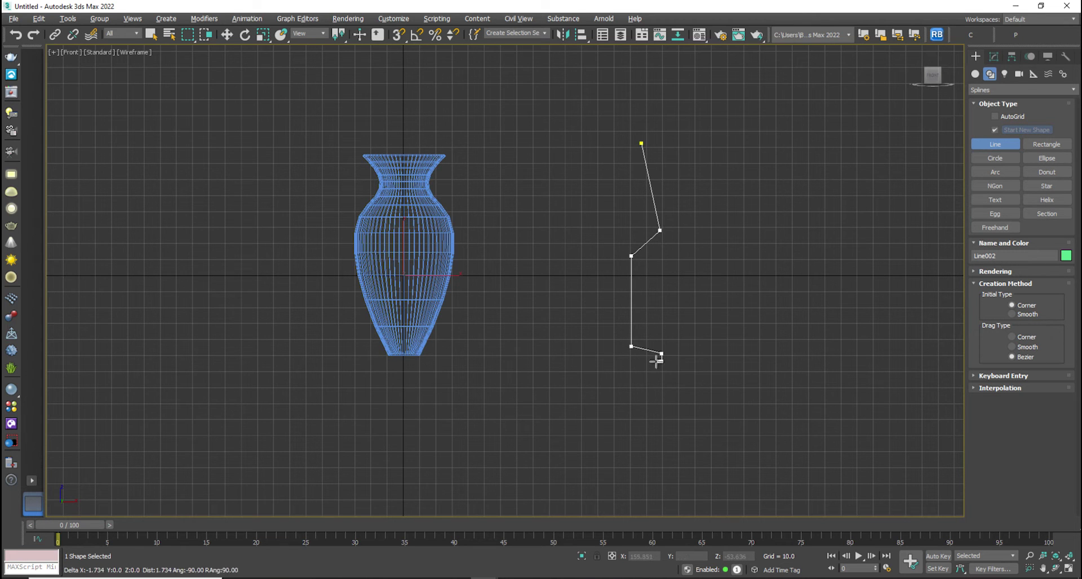
left_click(631, 361)
right_click(635, 363)
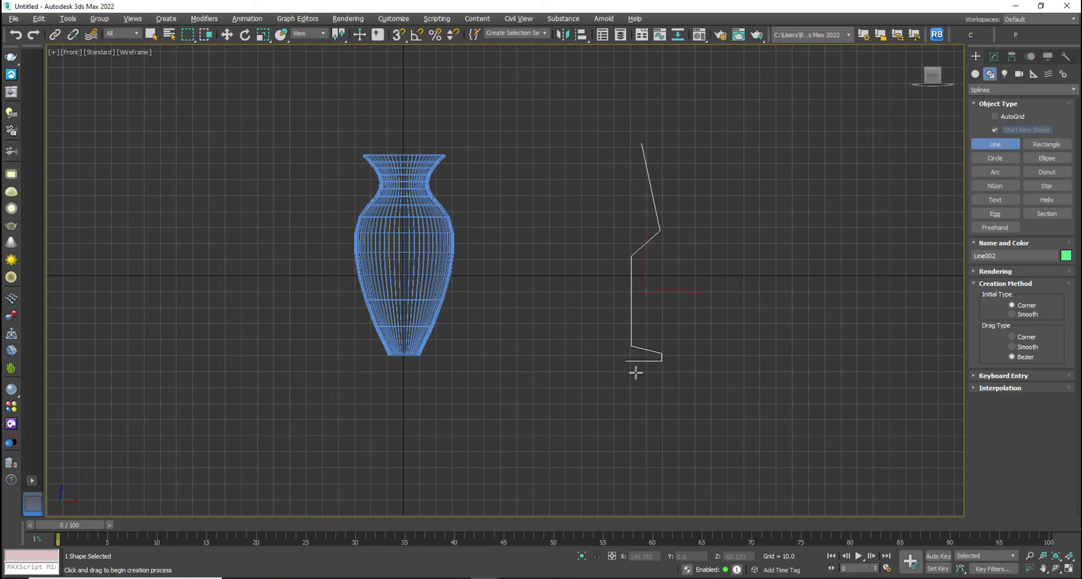
- At Vertex level, move the foot's outer vertices inward and nudge the bottom end vertex slightly toward the stem
left_click(993, 59)
left_click(975, 101)
left_click(991, 110)
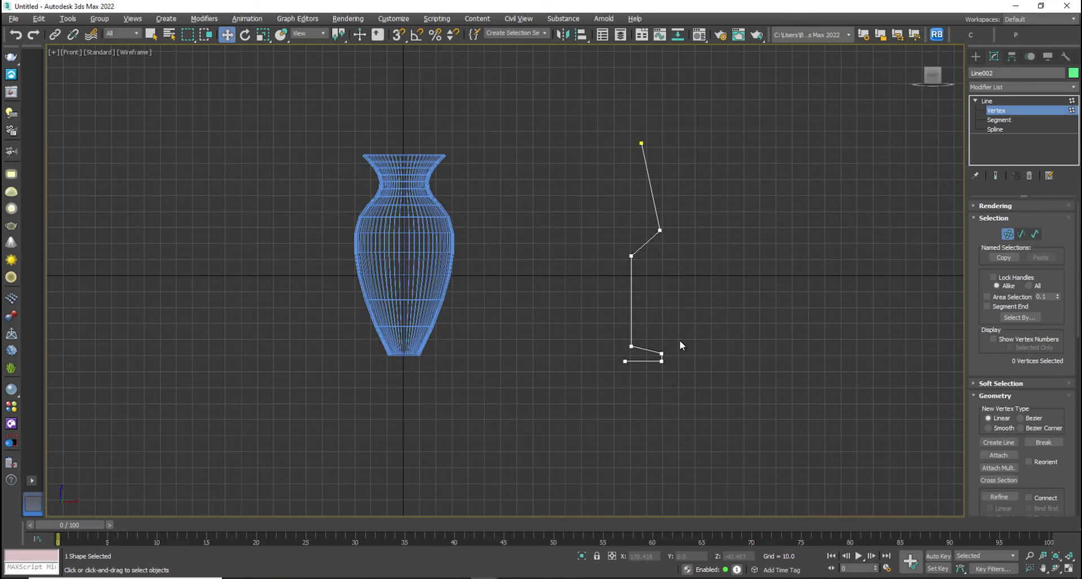
left_click_drag(689, 353, 678, 353)
scroll(642, 355, "up", 2)
left_click(626, 342)
left_click(618, 364)
left_click_drag(637, 364, 640, 363)
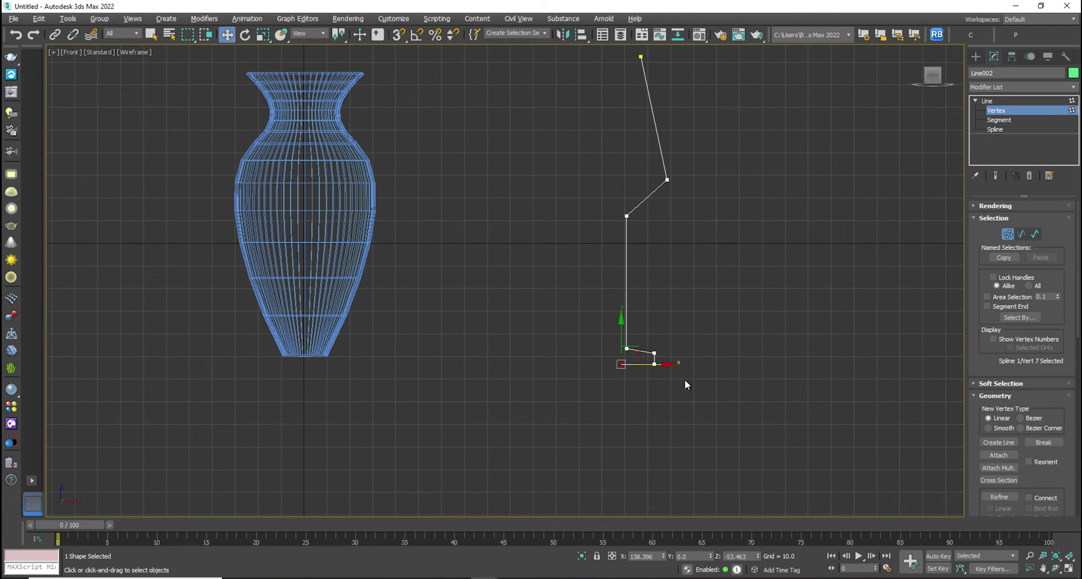
left_click(686, 385)
middle_click_drag(694, 231, 664, 265)
- Fillet the two bowl vertices of the goblet profile by about 7.6 and round the corners of its foot
left_click(612, 90)
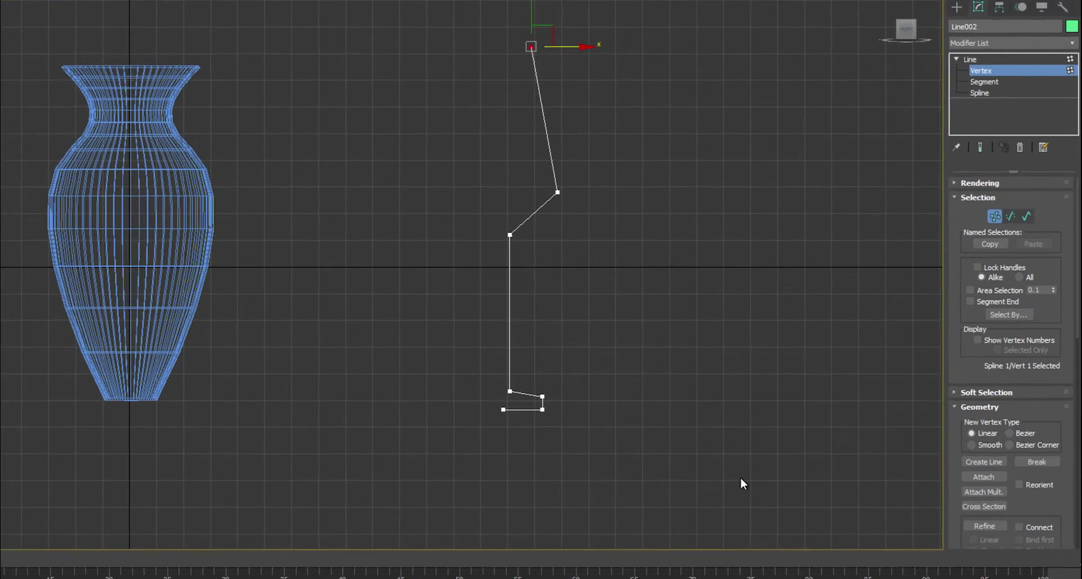
left_click_drag(963, 373, 958, 213)
left_click_drag(970, 535, 965, 367)
left_click(995, 359)
left_click_drag(527, 185, 487, 208)
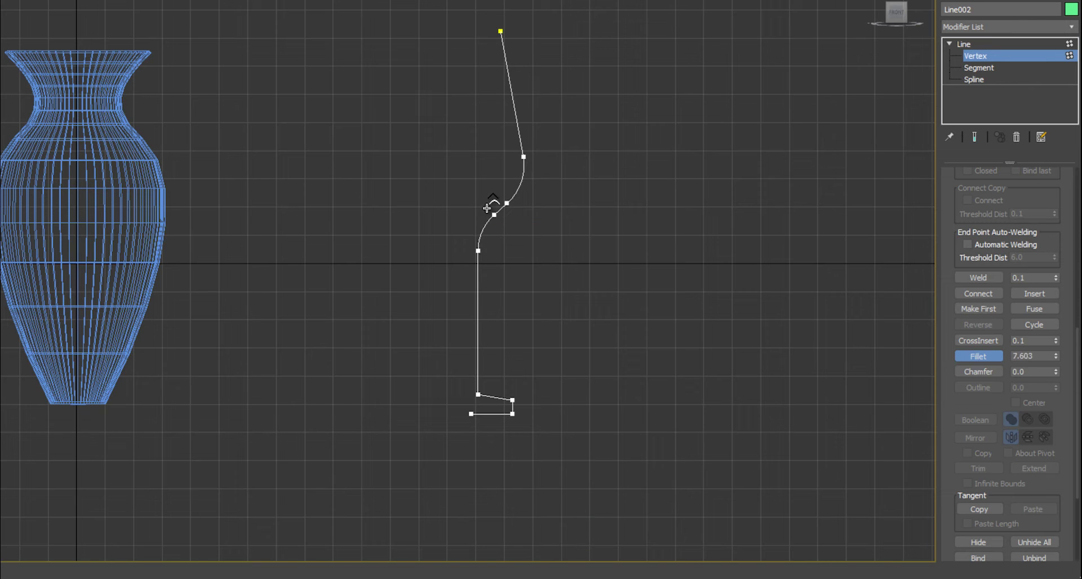
left_click_drag(455, 374, 504, 443)
left_click_drag(513, 399, 513, 389)
- Apply the Lathe modifier to the goblet profile, align it to Min and inspect the glass in Perspective
left_click(1002, 45)
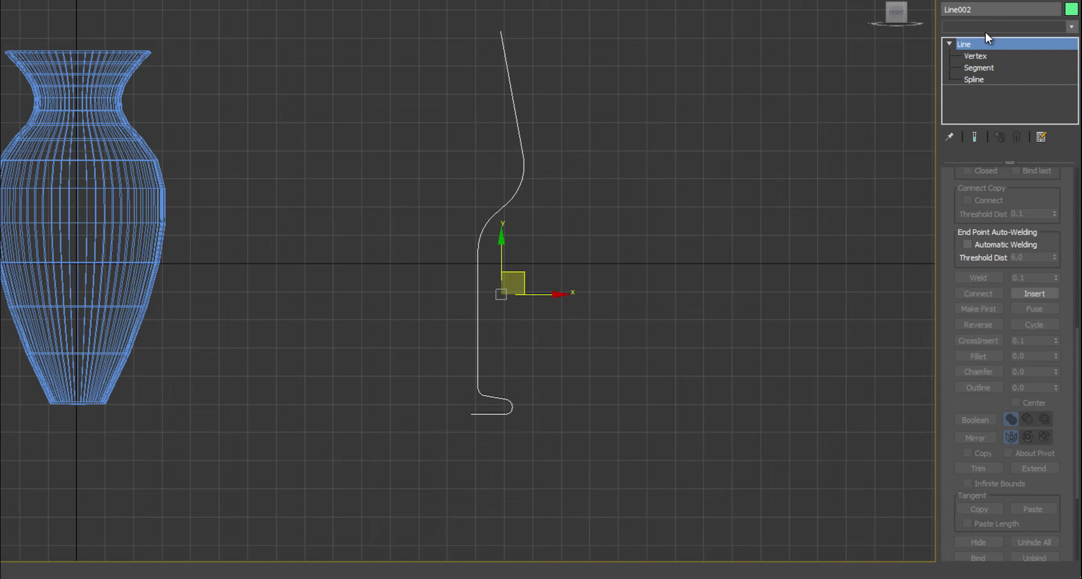
left_click(984, 29)
type("l")
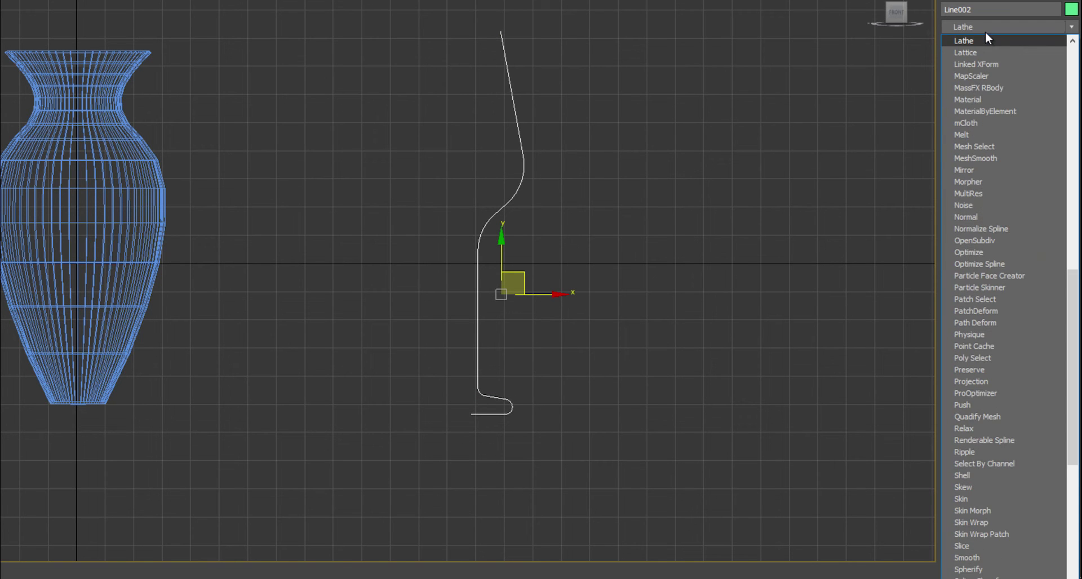
left_click(973, 40)
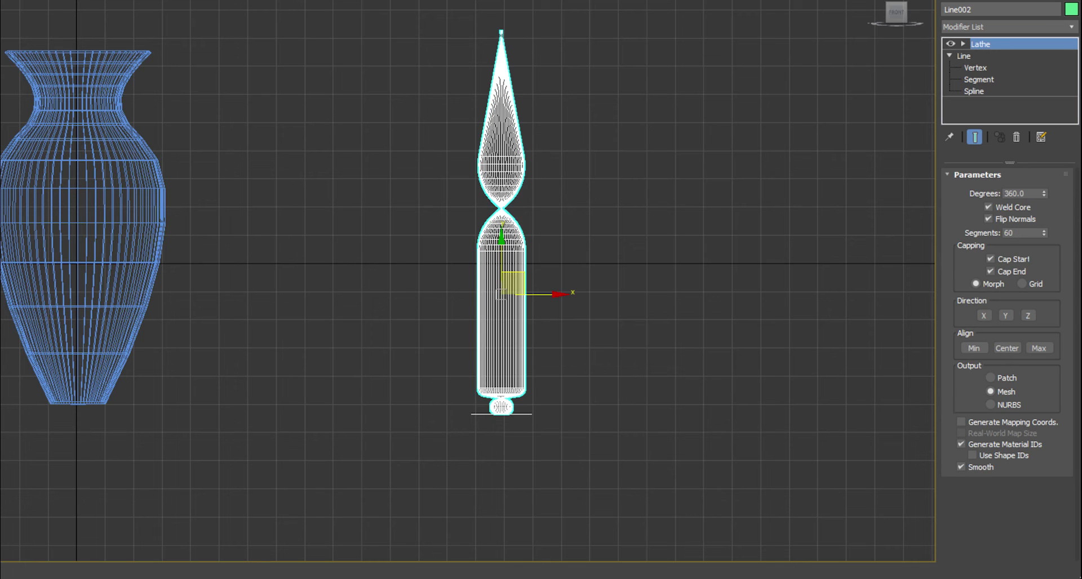
left_click(973, 350)
left_click(591, 246)
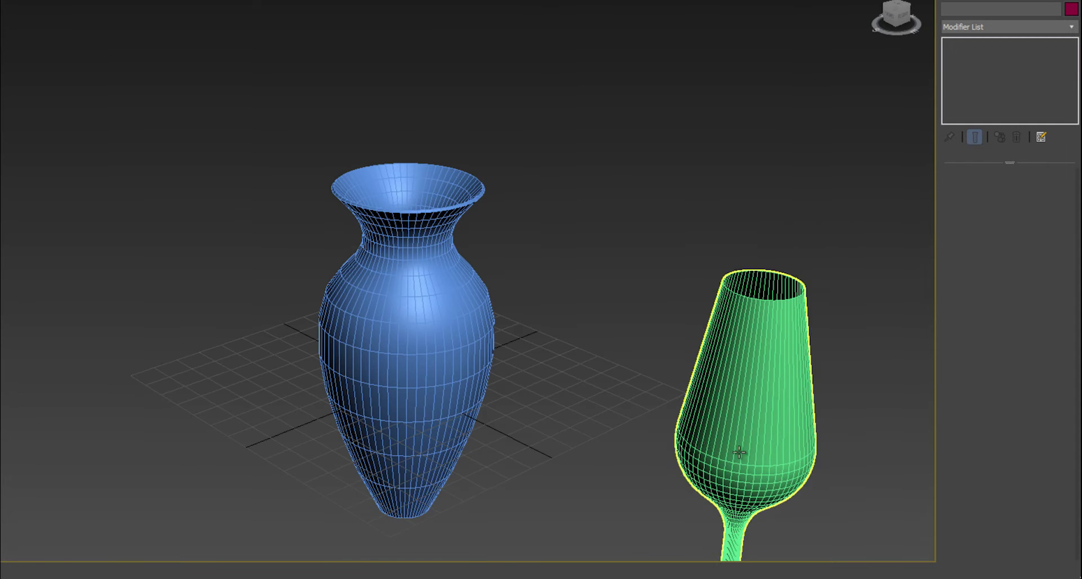
key("z")
left_click(562, 372)
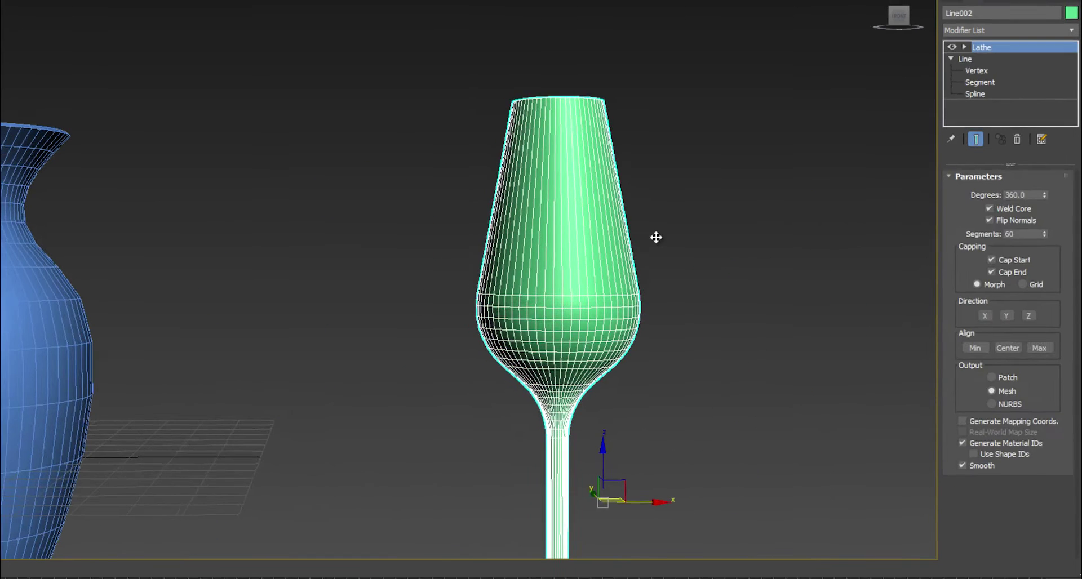
- Move the profile's top rim vertex outward in the Front viewport to flare the goblet, and return to the Lathe level
key("alt+w")
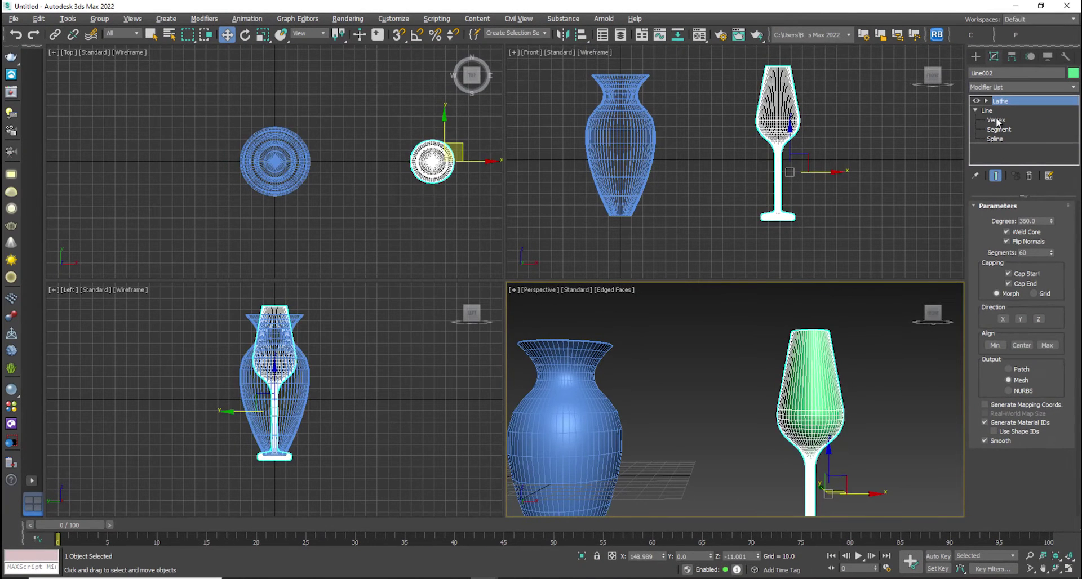
left_click(996, 122)
middle_click(768, 138)
key("alt+w")
middle_click_drag(700, 238, 631, 272)
left_click(547, 127)
left_click_drag(577, 127, 619, 126)
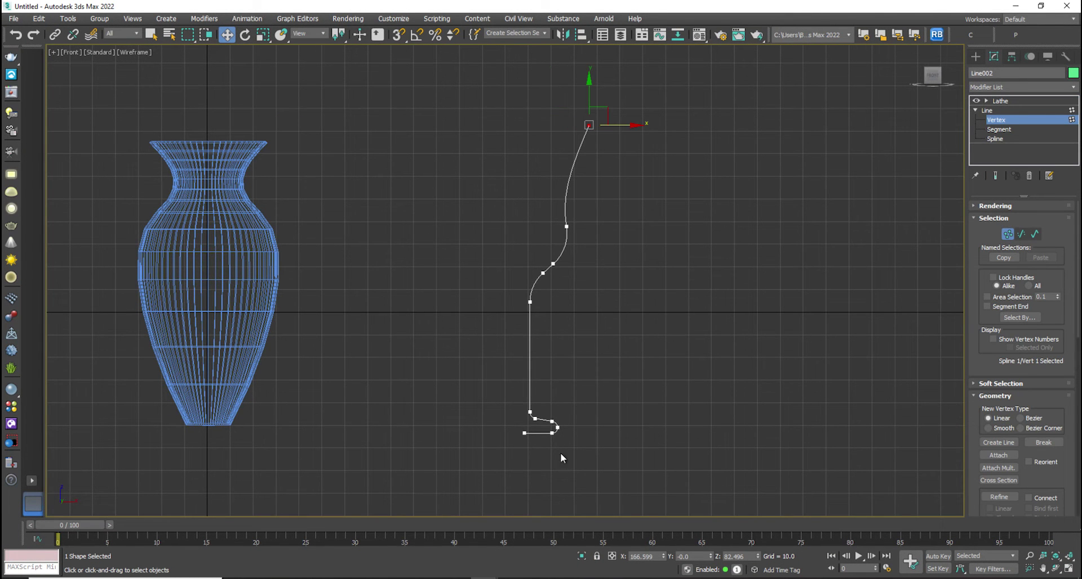
left_click(992, 113)
left_click(1000, 101)
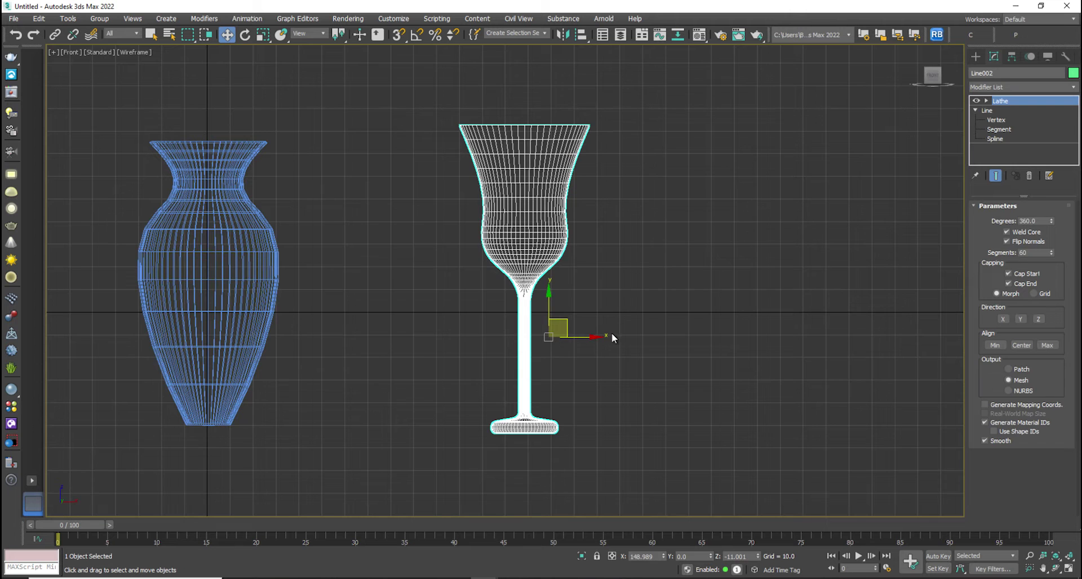
- Show the vase and goblet together in an enlarged Perspective viewport with edged faces turned off
left_click(611, 333)
key("alt+w")
middle_click(793, 433)
key("alt+w")
middle_click_drag(743, 396, 611, 370)
scroll(681, 382, "down", 3)
key("F4")
left_click(616, 268)
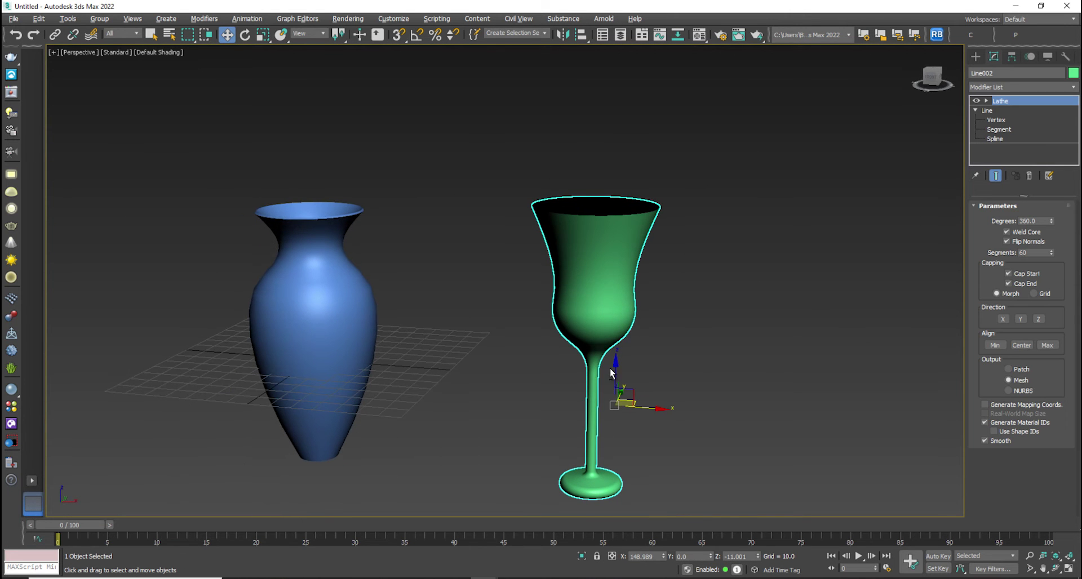
- Move the profile vertex at the base of the goblet's bowl in the Front viewport and show the lathed result in Perspective
left_click(1023, 118)
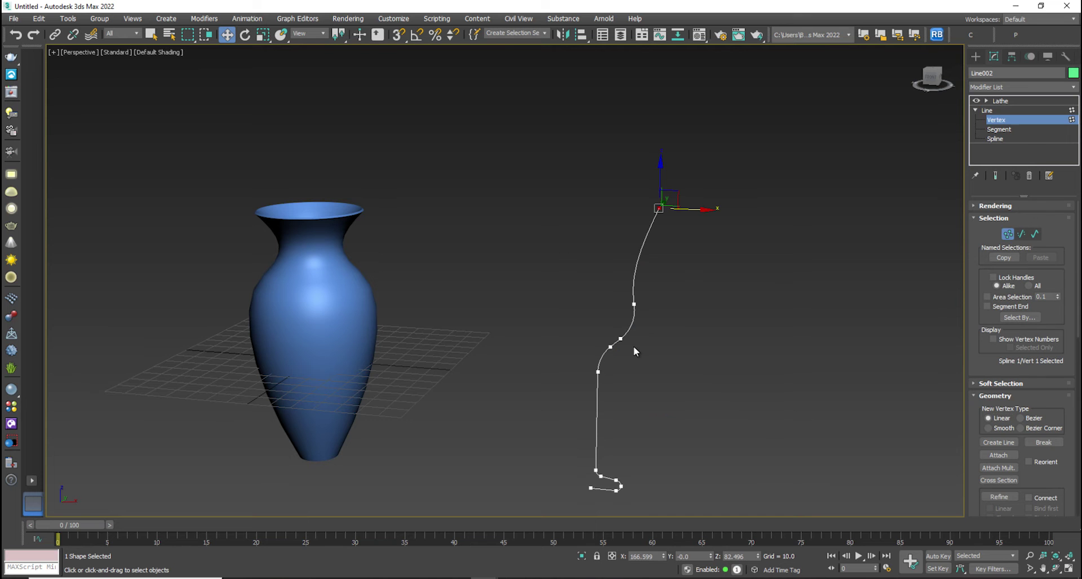
key("alt+w")
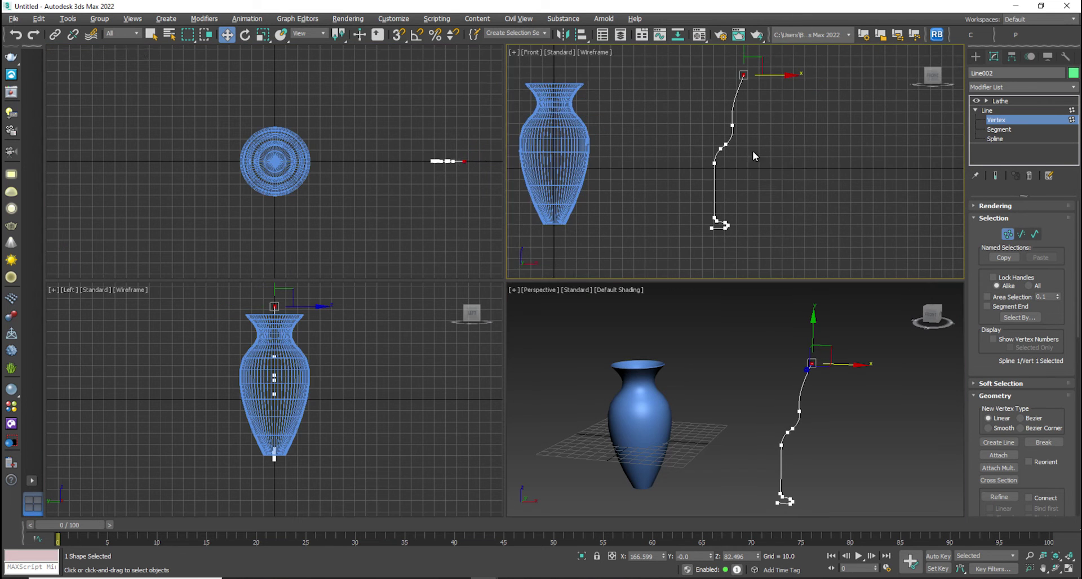
scroll(732, 157, "up", 3)
left_click(715, 133)
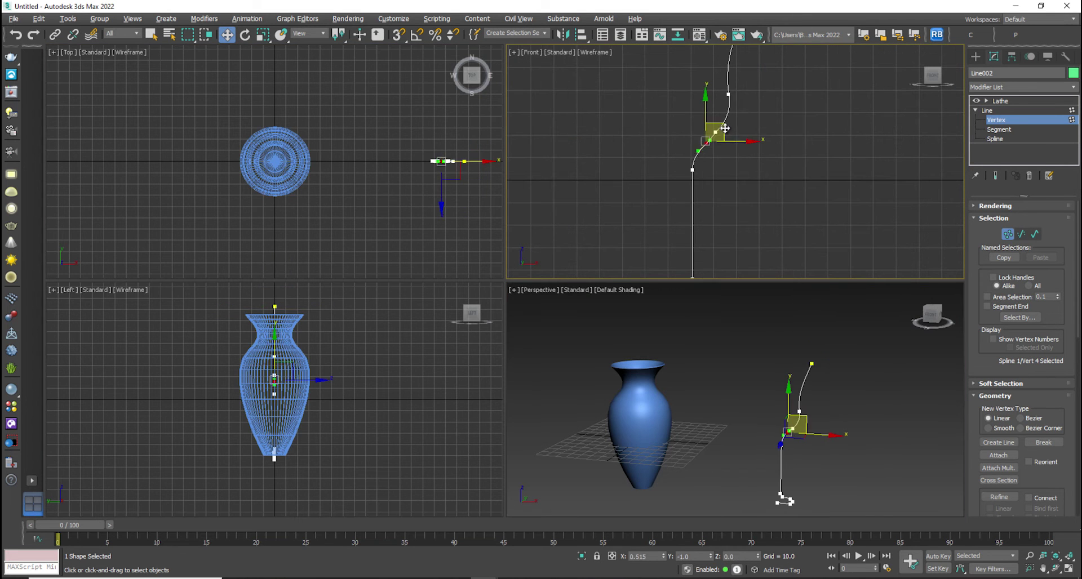
left_click(716, 155)
left_click(1010, 118)
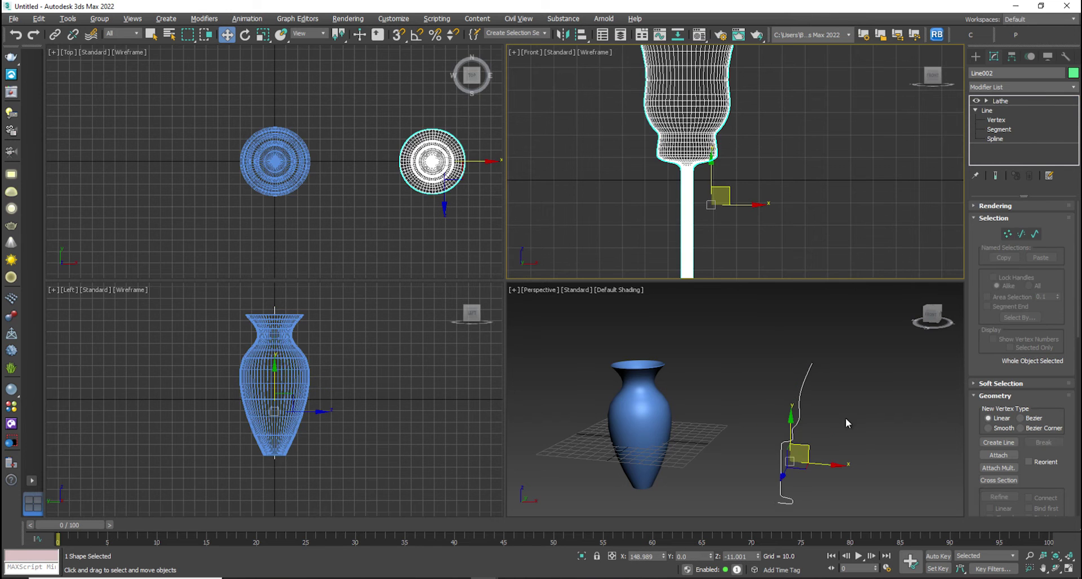
left_click(809, 454)
scroll(838, 421, "up", 3)
middle_click_drag(837, 422, 800, 457, "alt")
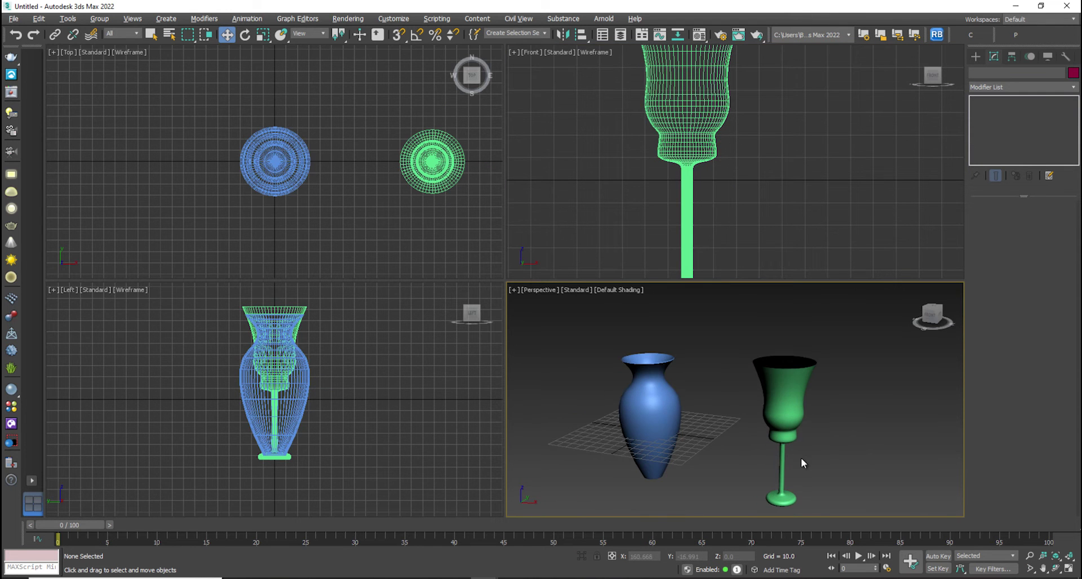
- Delete the vase and the goblet to leave an empty scene
key("ctrl+a")
scroll(637, 425, "down", 3)
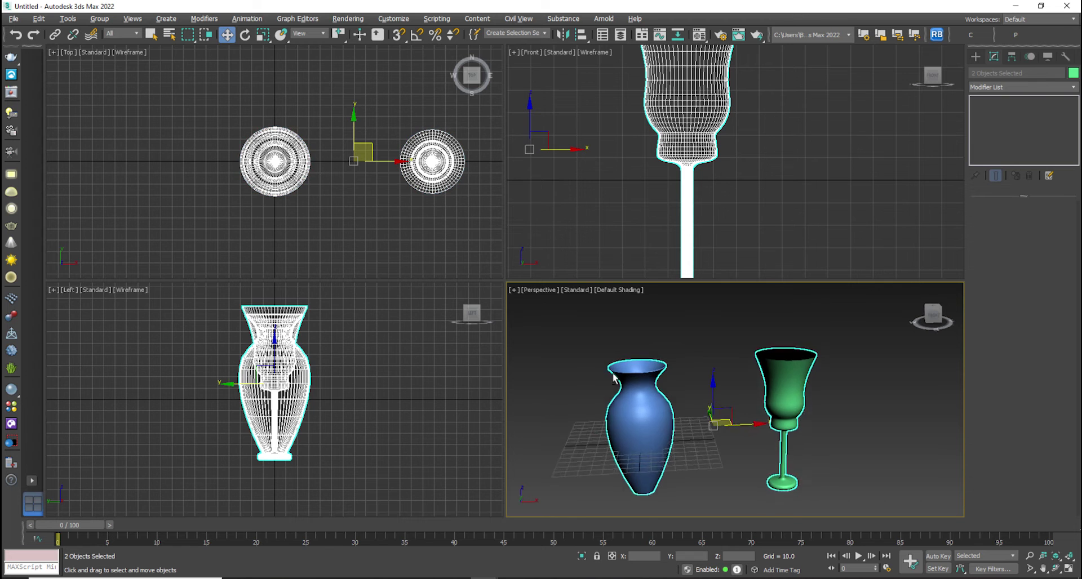
key("Delete")
left_click(819, 220)
key("z")
left_click(715, 407)
key("z")
left_click(862, 242)
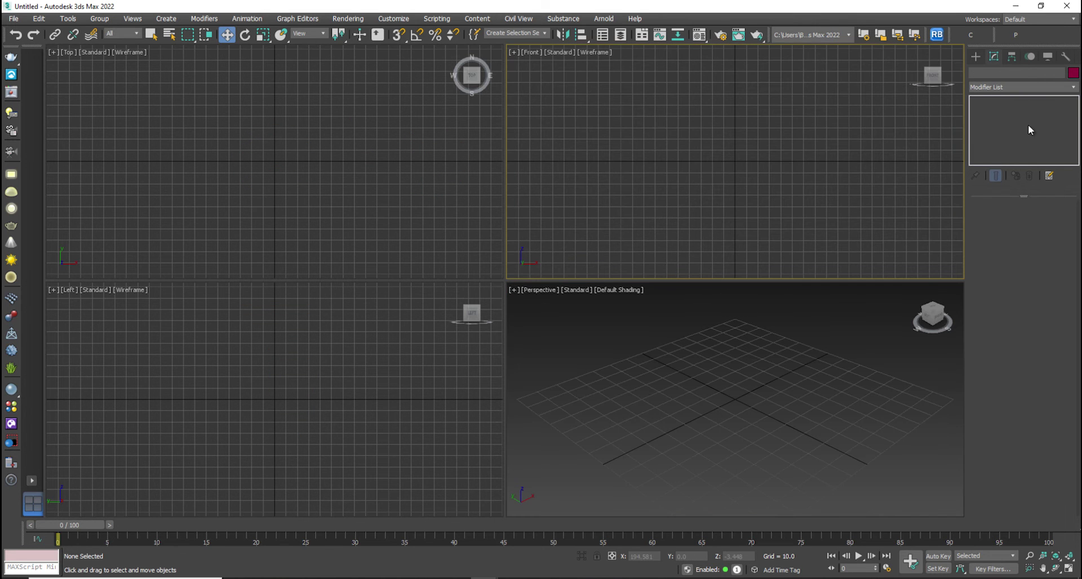
- Create a plane about 182.3 long and 154.2 wide centred in the Front viewport
left_click(977, 58)
left_click(976, 74)
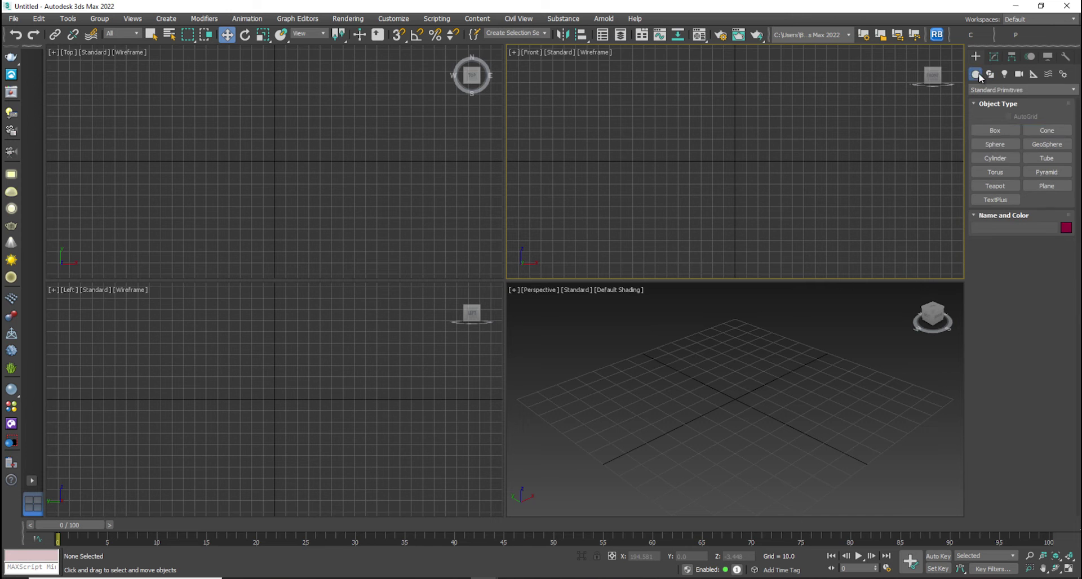
left_click(1046, 186)
left_click_drag(647, 60, 824, 266)
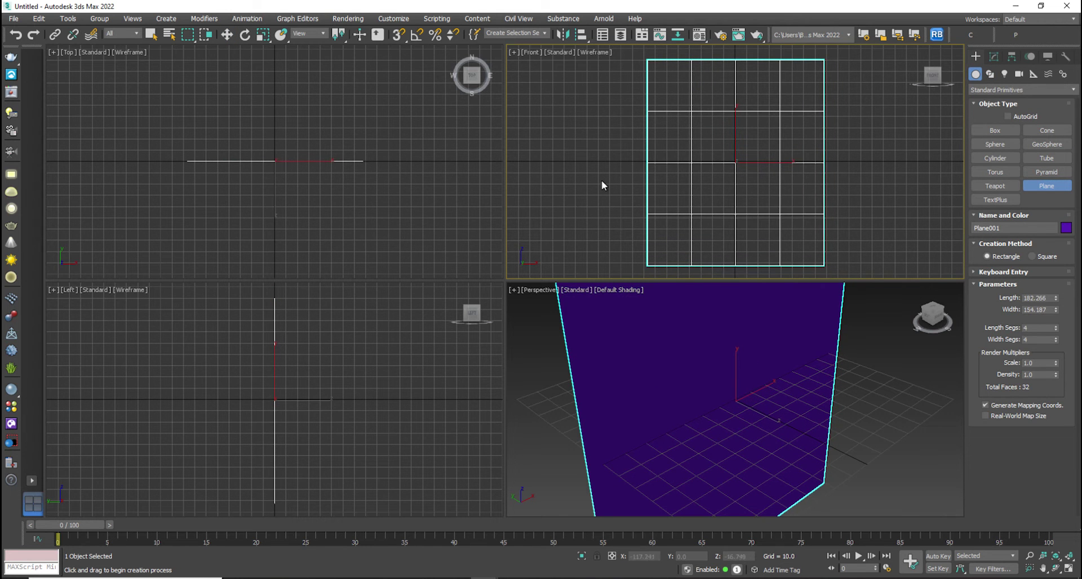
key("w")
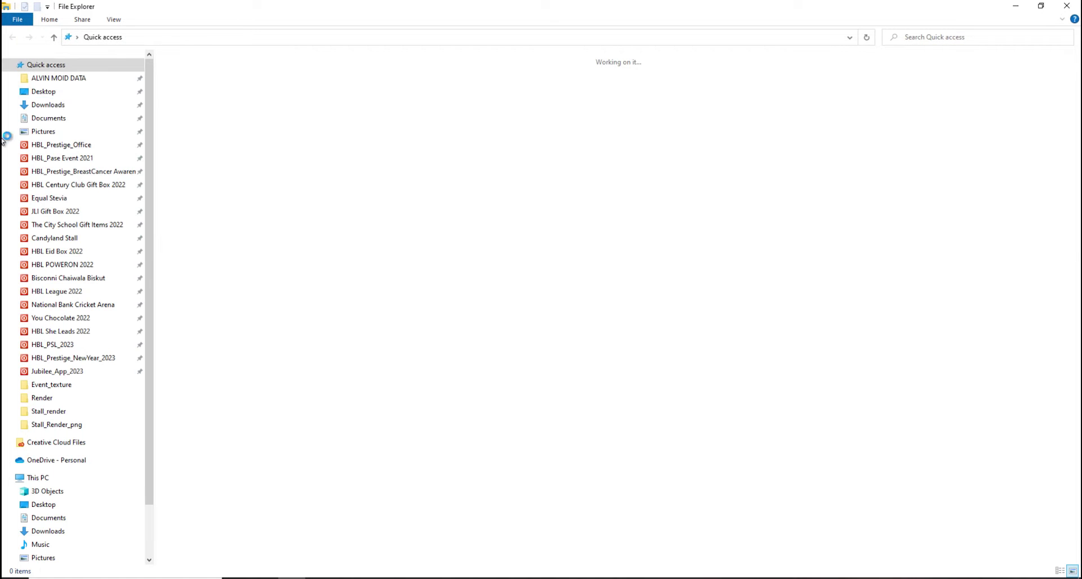
- Switch to File Explorer and view the Lamp image from the Desktop folder as a modelling reference
left_click(60, 93)
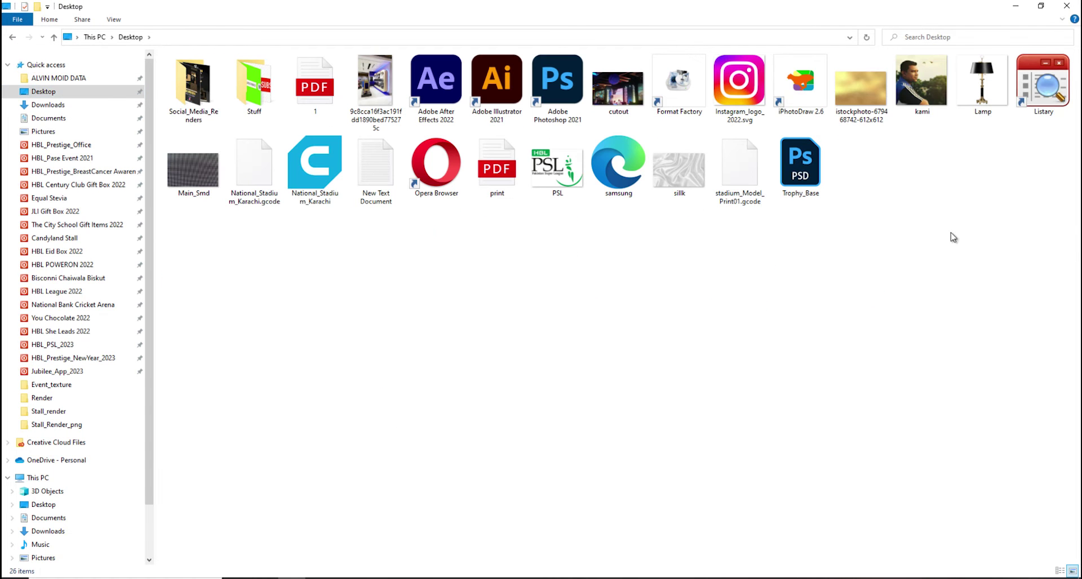
double_click(969, 98)
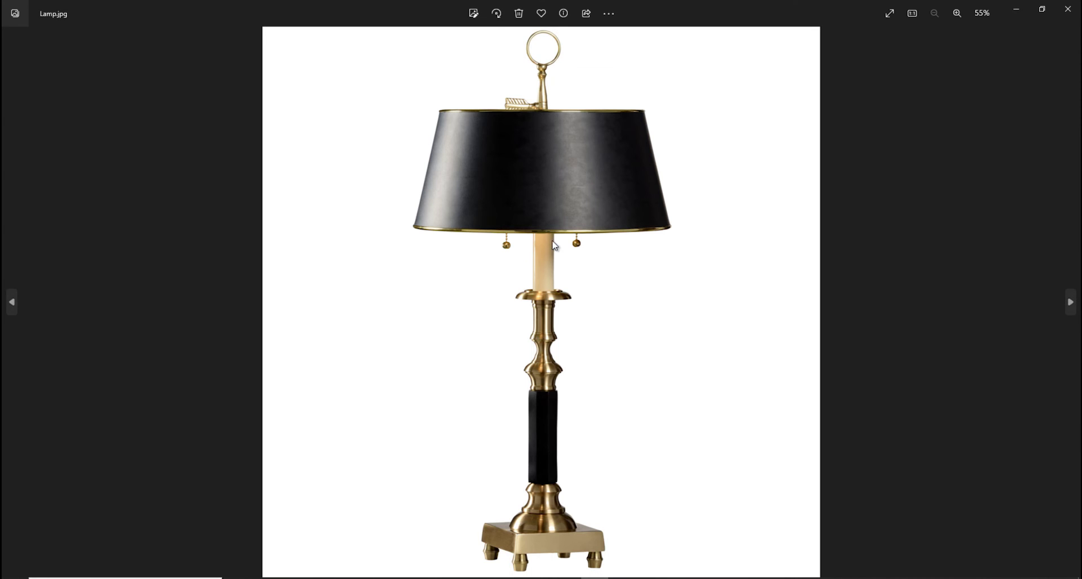
left_click(1067, 9)
- Apply the Lamp image from the Desktop folder to the plane in the Perspective viewport
double_click(829, 7)
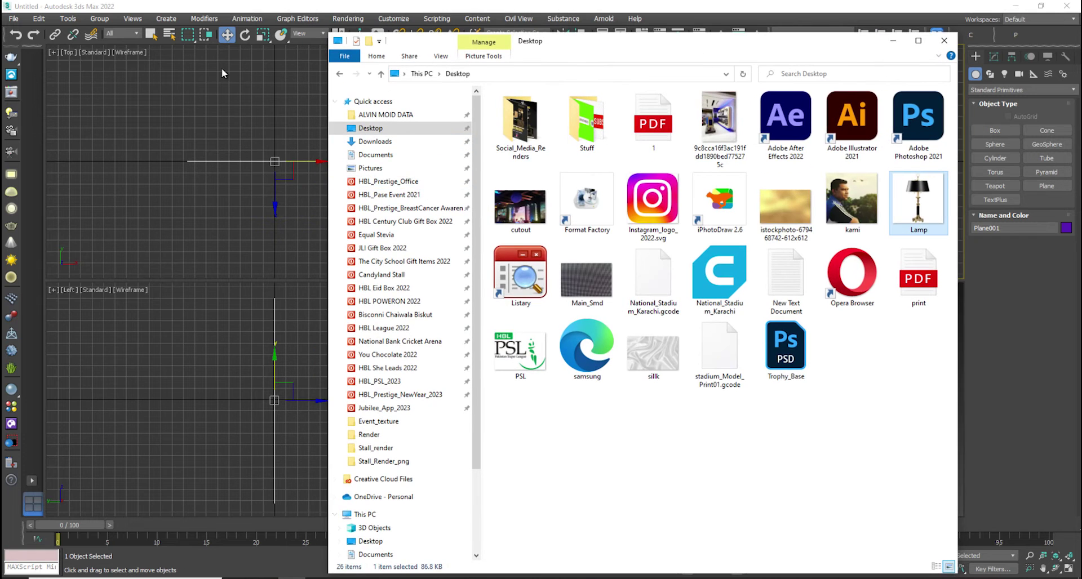
left_click_drag(634, 49, 224, 81)
left_click_drag(579, 303, 648, 379)
left_click(538, 75)
left_click(592, 169)
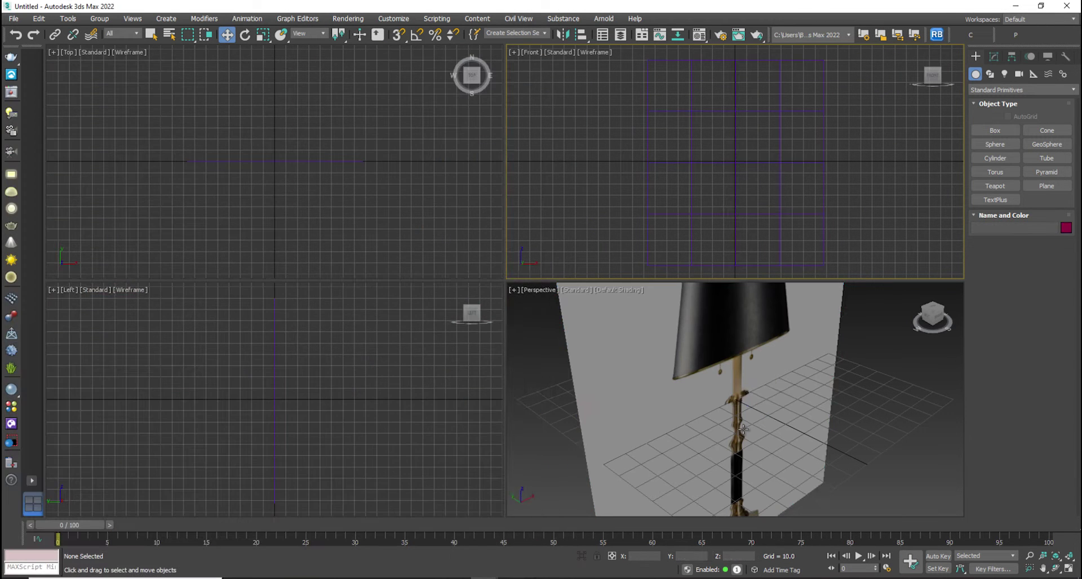
middle_click_drag(743, 429, 674, 391, "alt")
scroll(699, 409, "down", 6)
- Switch the Front viewport to Default Shading and enlarge it to show the lamp reference
left_click(754, 147)
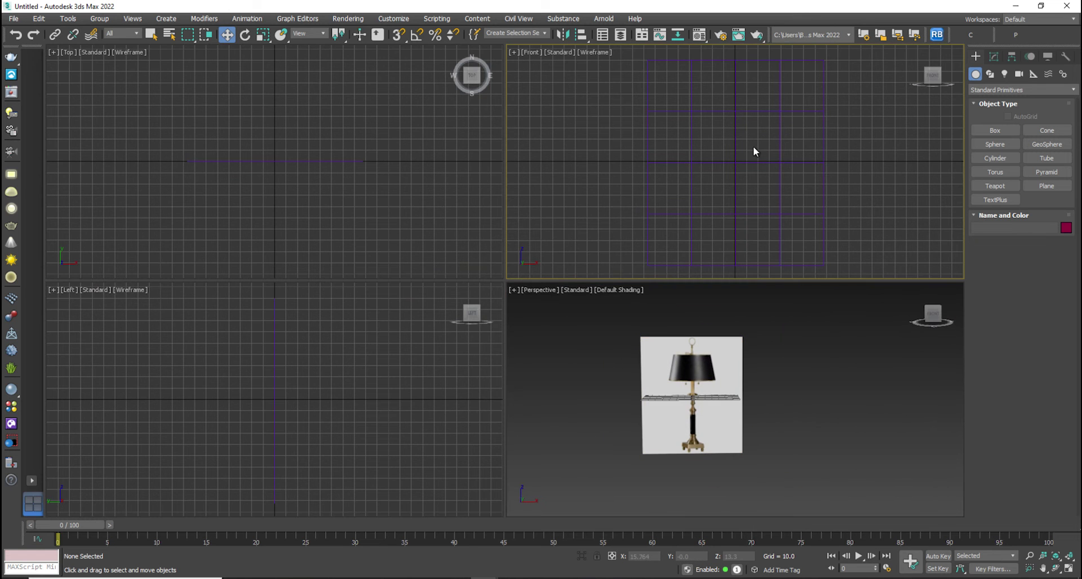
left_click(535, 56)
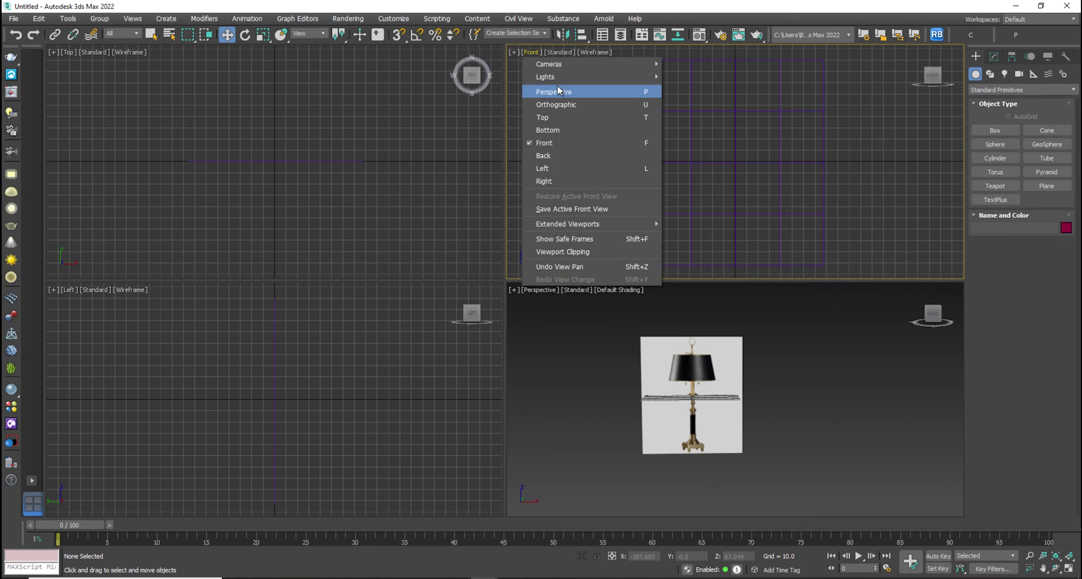
left_click(556, 51)
left_click(565, 105)
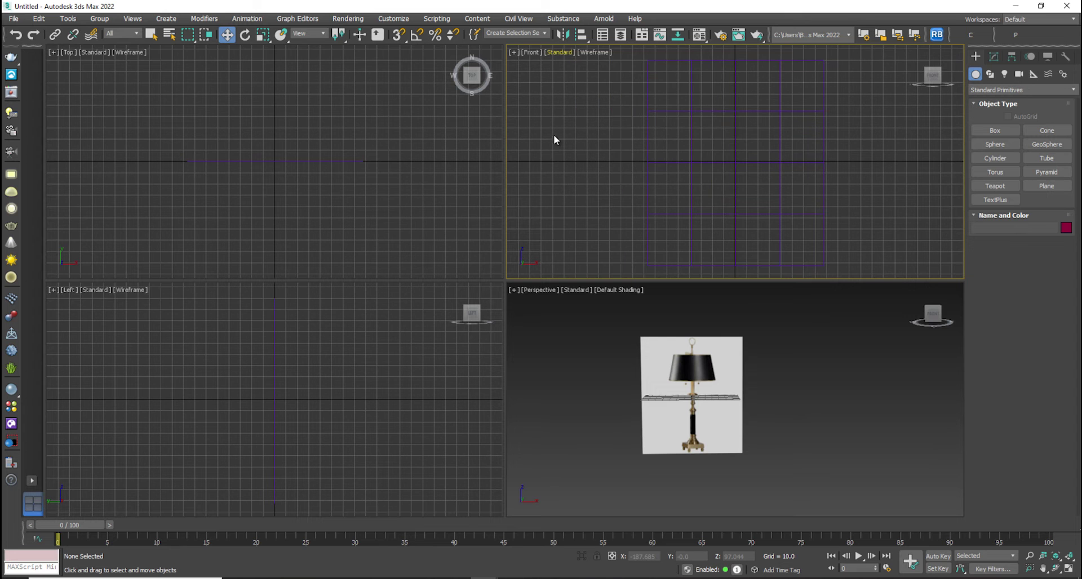
key("F3")
key("alt+w")
- Freeze the reference plane with Show Frozen in Gray turned off in its object properties
left_click(528, 271)
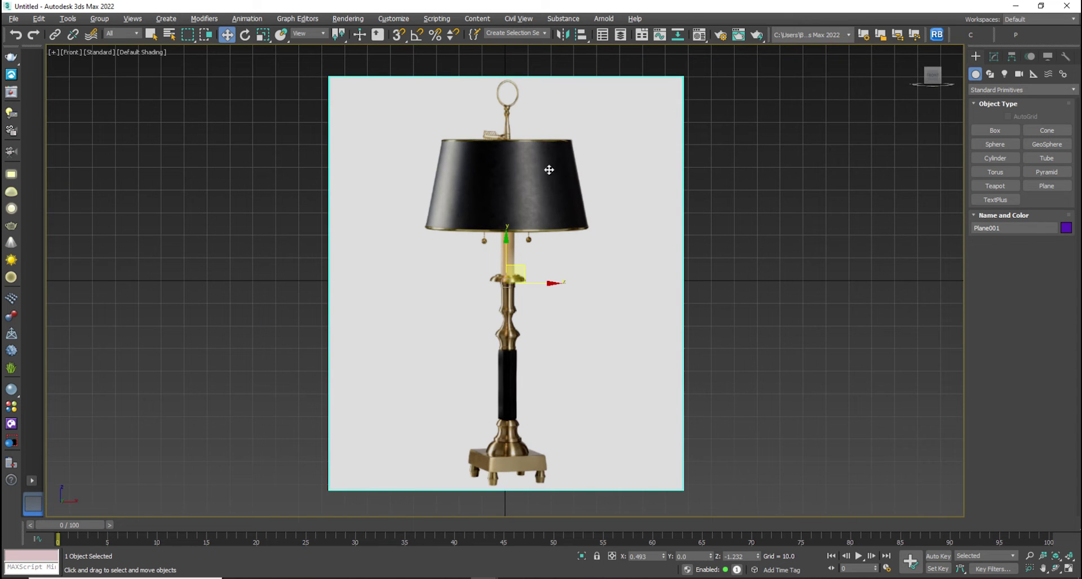
right_click(602, 212)
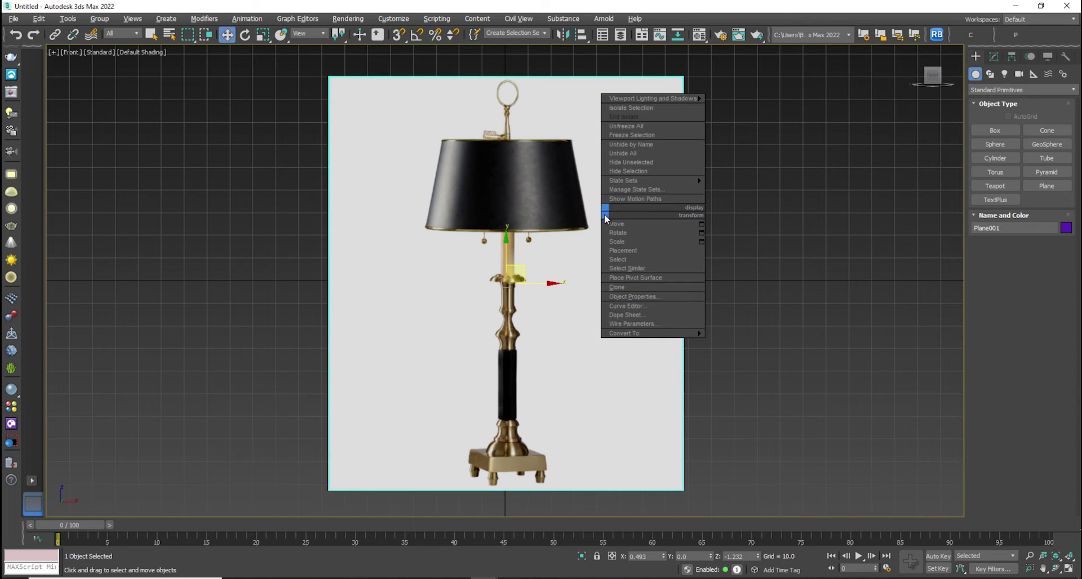
left_click(633, 295)
left_click(665, 265)
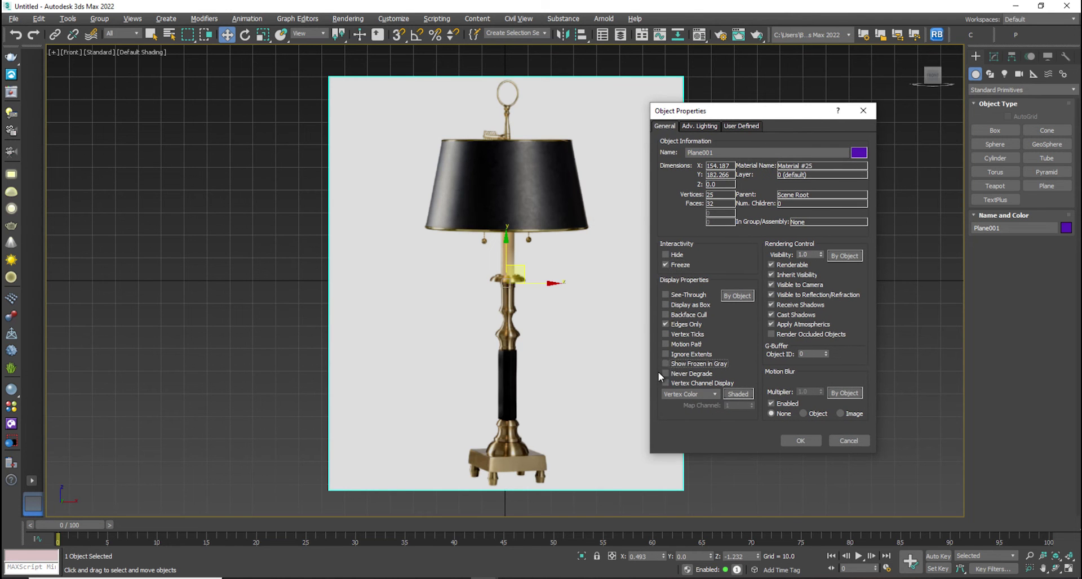
left_click(800, 441)
- Start a Line along the lamp stand's right outline, tracing from the shade's lower edge past the candle cup to the first collar
scroll(544, 253, "up", 4)
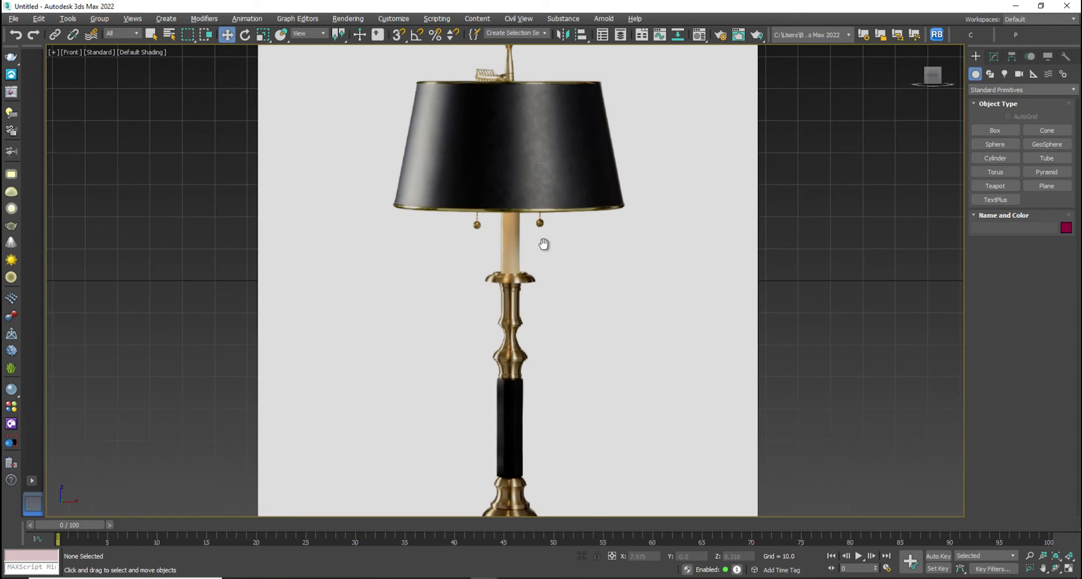
left_click(990, 73)
left_click(995, 145)
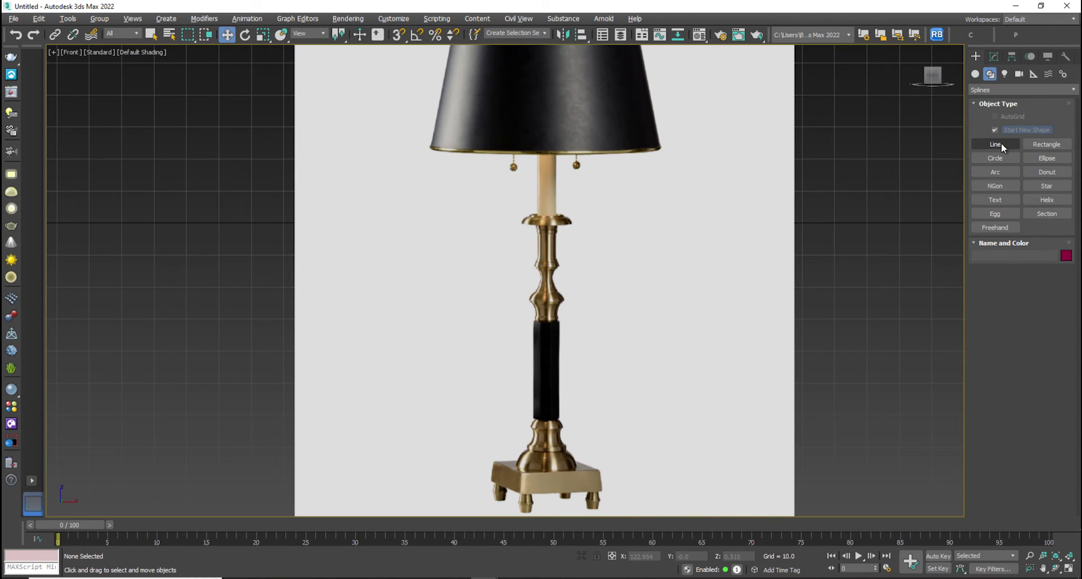
scroll(608, 182, "up", 2)
middle_click_drag(528, 150, 481, 153)
left_click(487, 148)
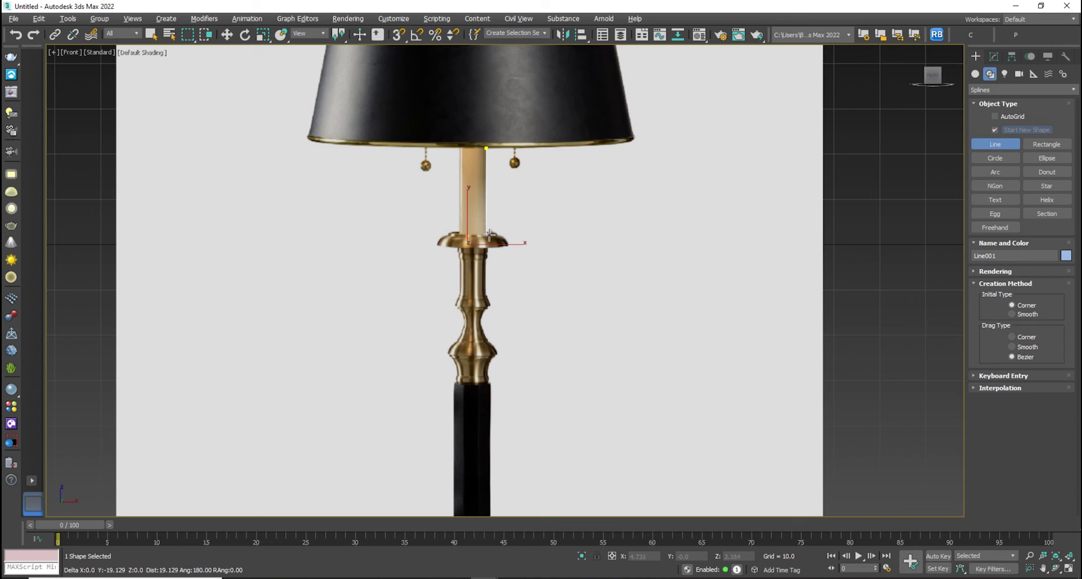
left_click(487, 232)
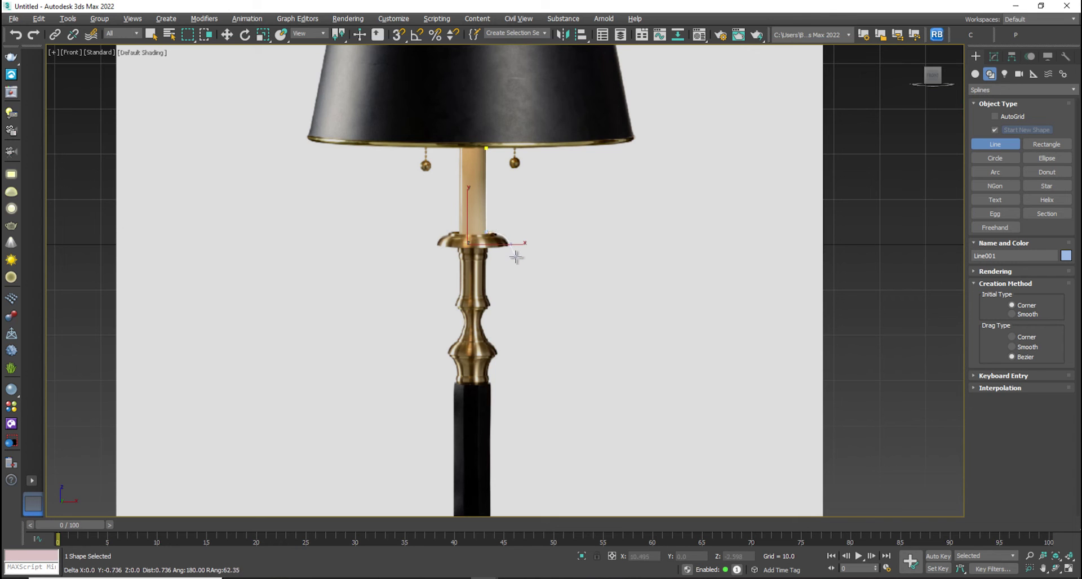
left_click(488, 248)
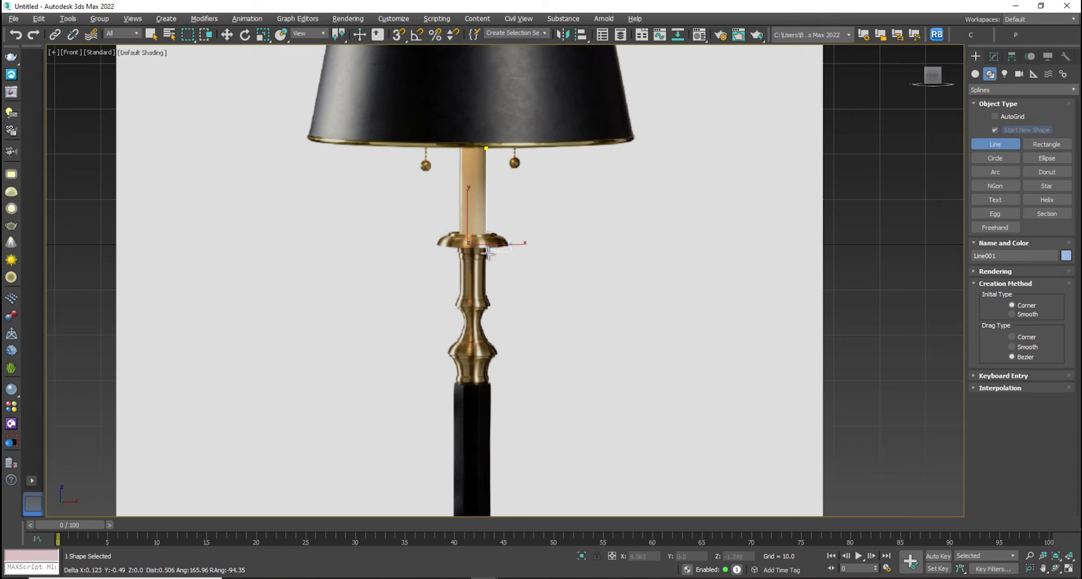
left_click(487, 294)
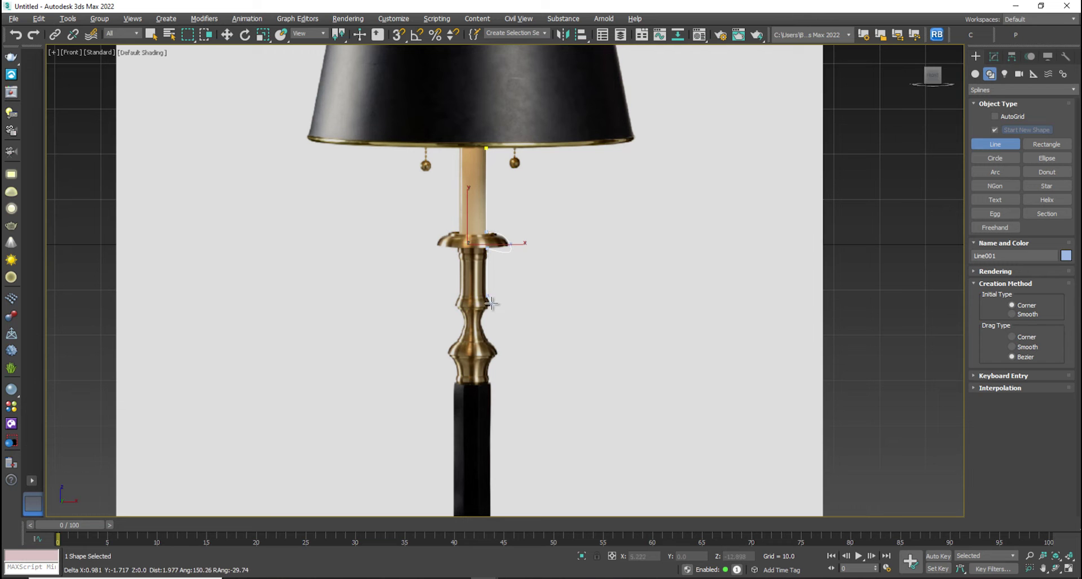
left_click(492, 305)
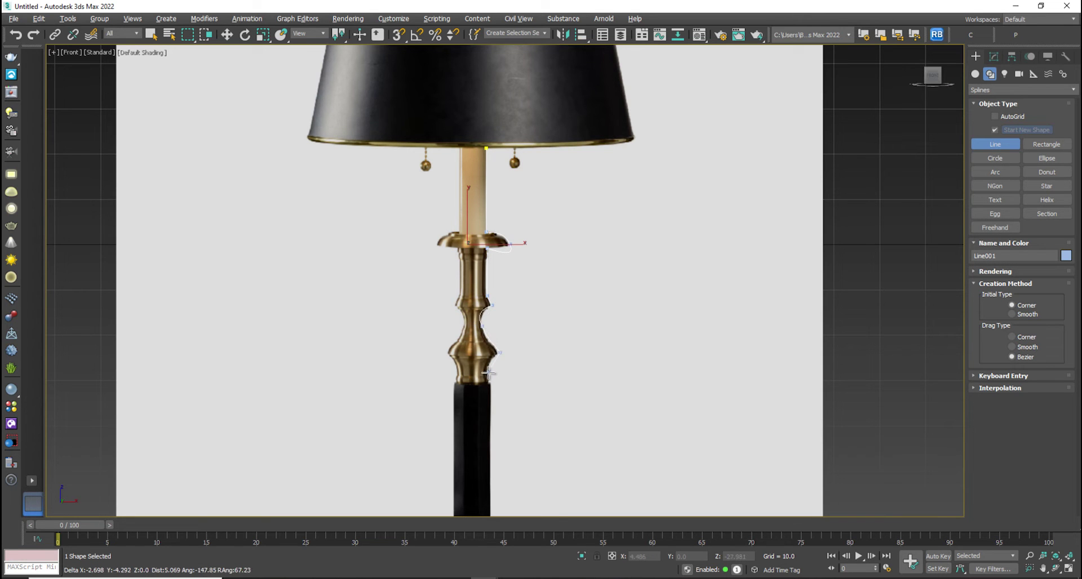
- Continue tracing the outline down the black column and brass foot, ending the line at the stand's centre above the square base
middle_click_drag(484, 374, 496, 288)
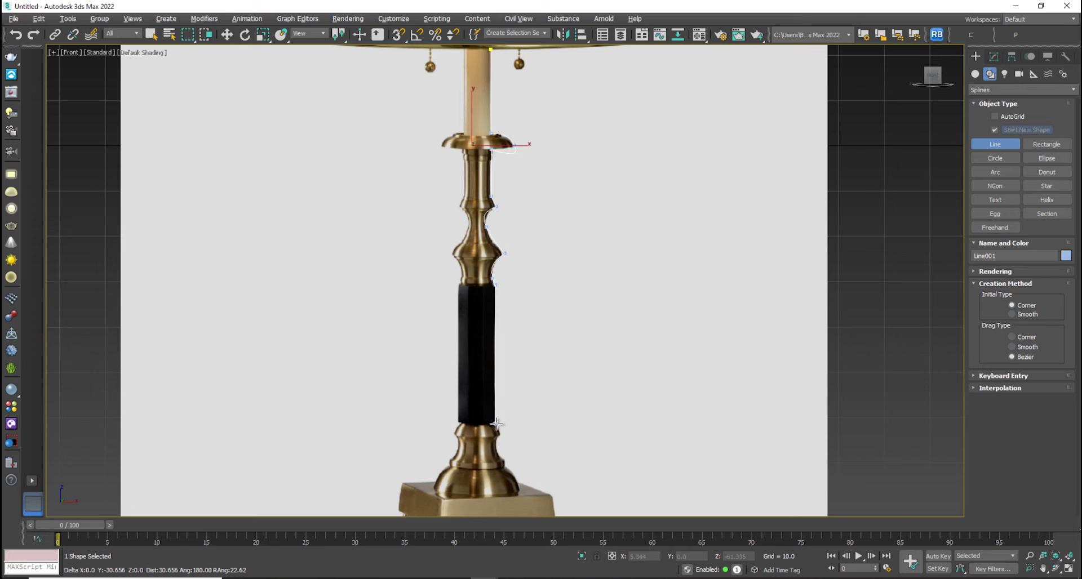
left_click(513, 468)
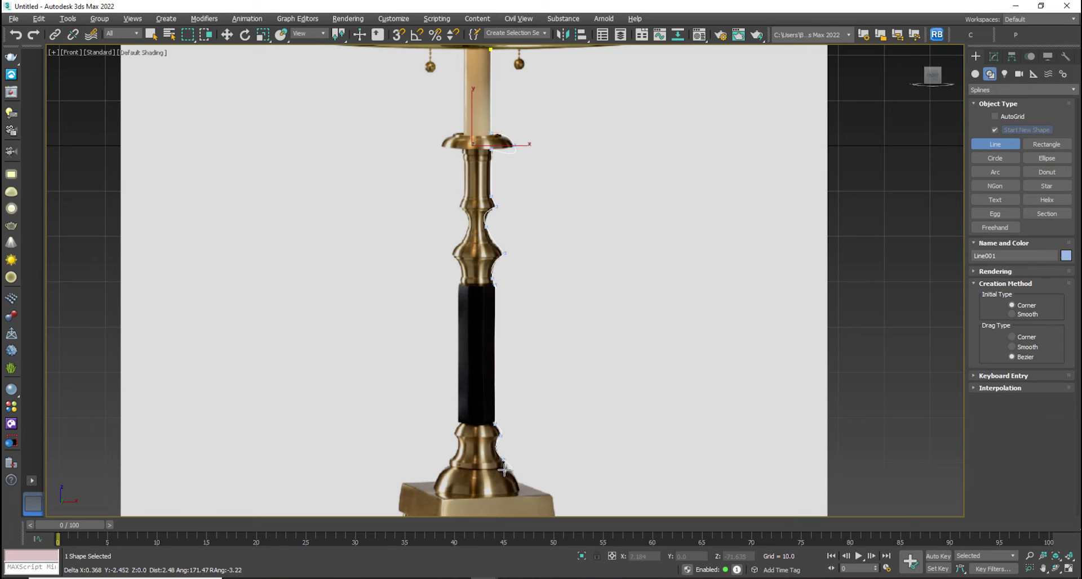
left_click_drag(521, 489, 520, 498)
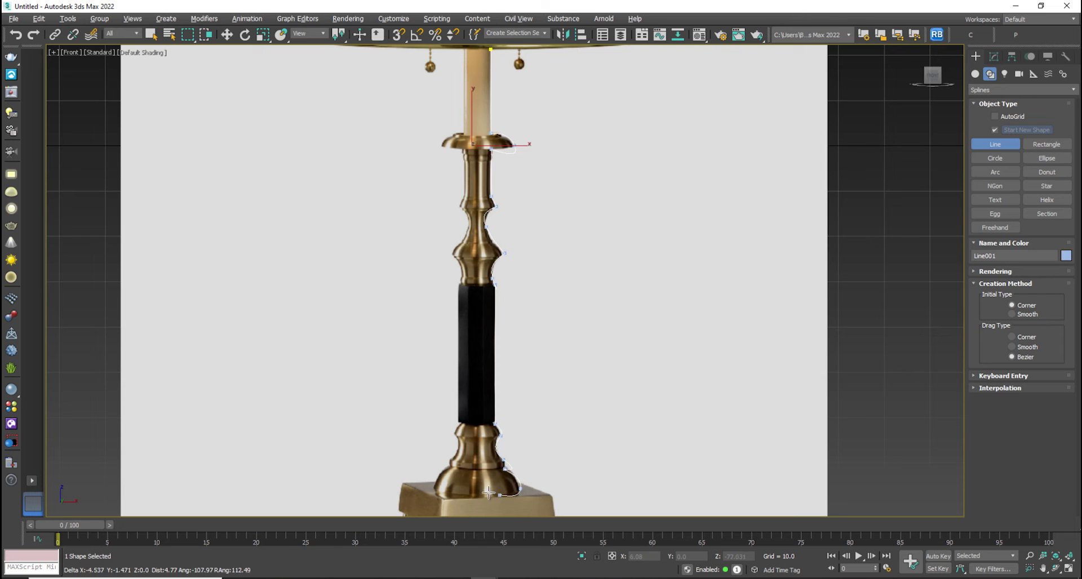
left_click(479, 498)
right_click(480, 498)
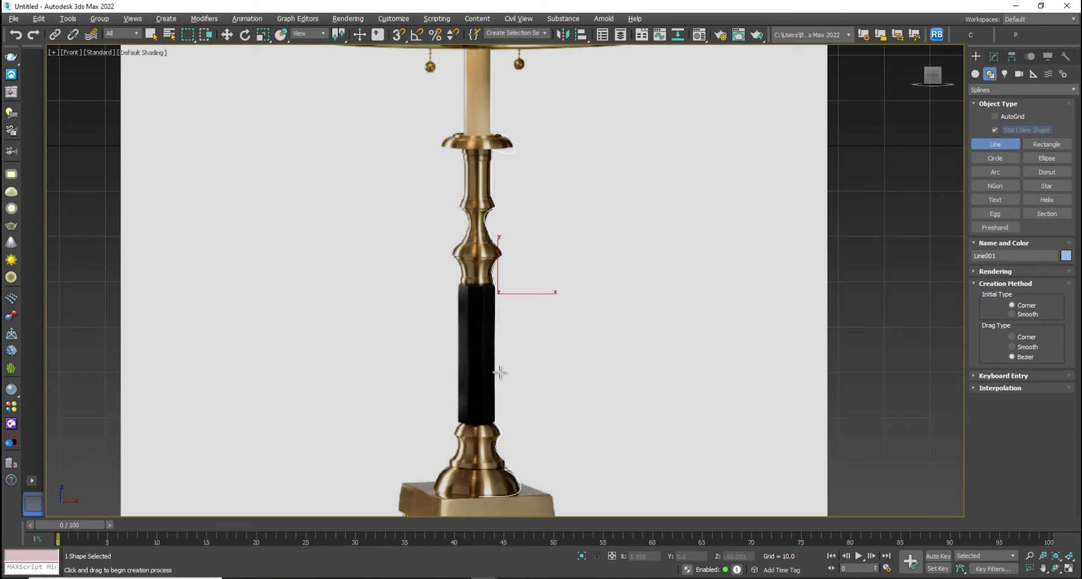
- Move the traced profile aside from the lamp image to inspect its shape, and undo the move
scroll(500, 373, "down", 2)
key("2")
left_click(991, 101)
left_click_drag(532, 313, 821, 314)
middle_click_drag(591, 299, 423, 294)
scroll(599, 250, "up", 2)
key("ctrl+z")
- Convert the vertex on the candle cup's outer rim to Bezier Corner and adjust its handles to follow the cup's edge and underside
middle_click_drag(251, 206, 587, 258)
scroll(529, 228, "up", 6)
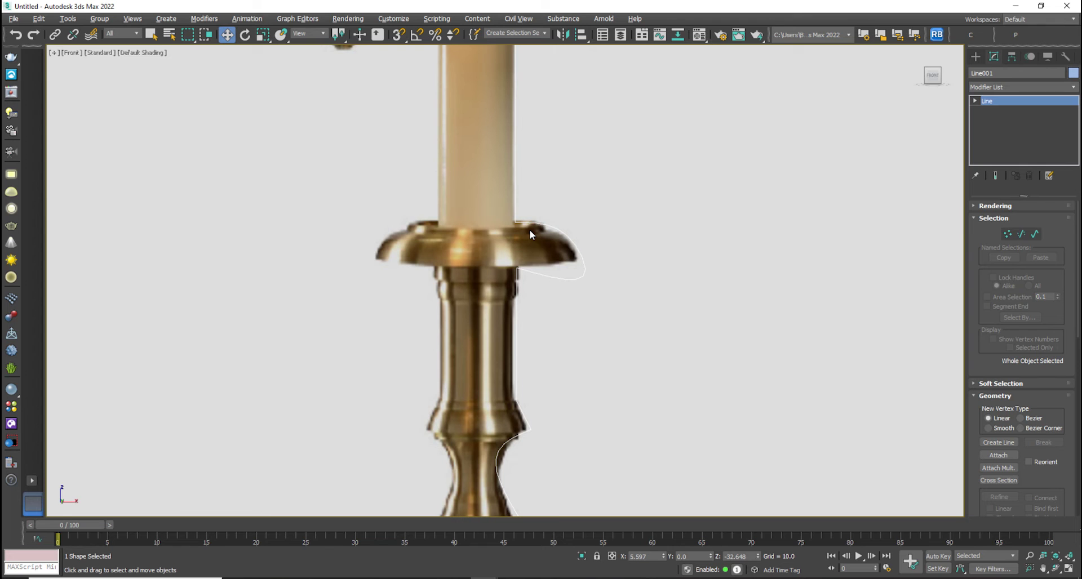
left_click(1007, 233)
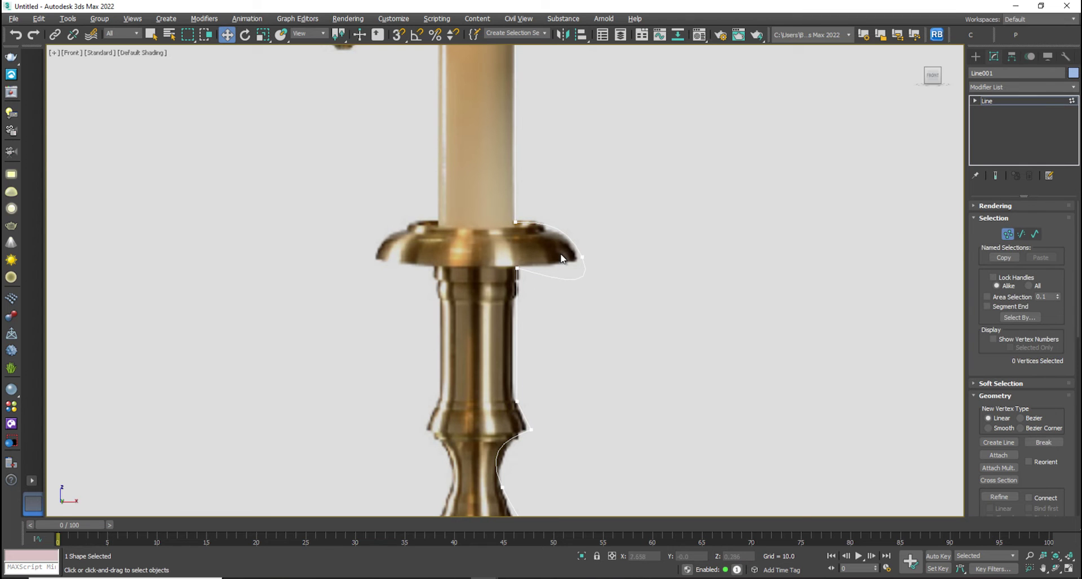
left_click(519, 271)
left_click(583, 258)
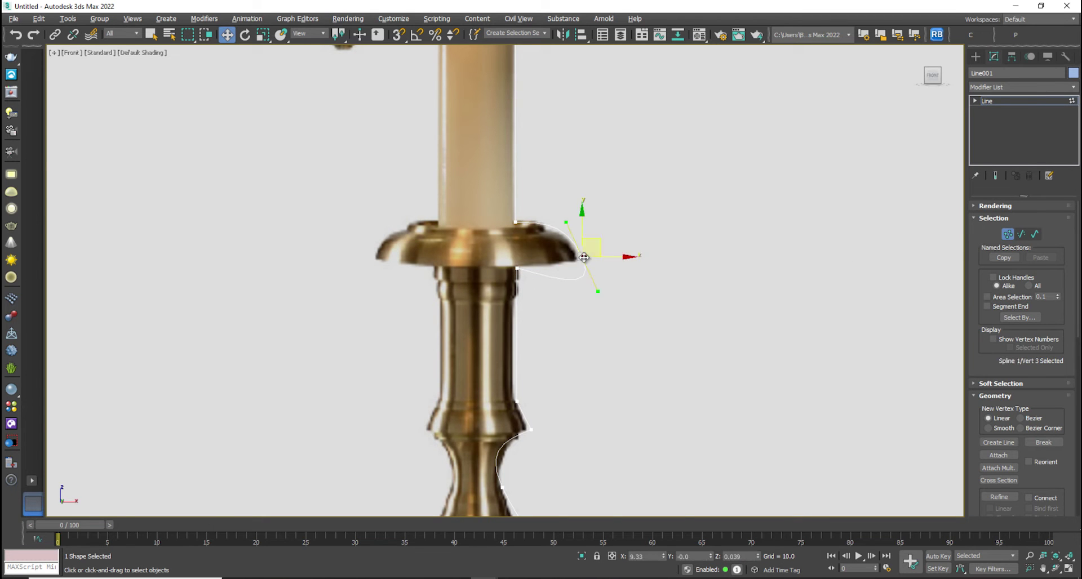
left_click_drag(598, 292, 591, 284)
right_click(590, 264)
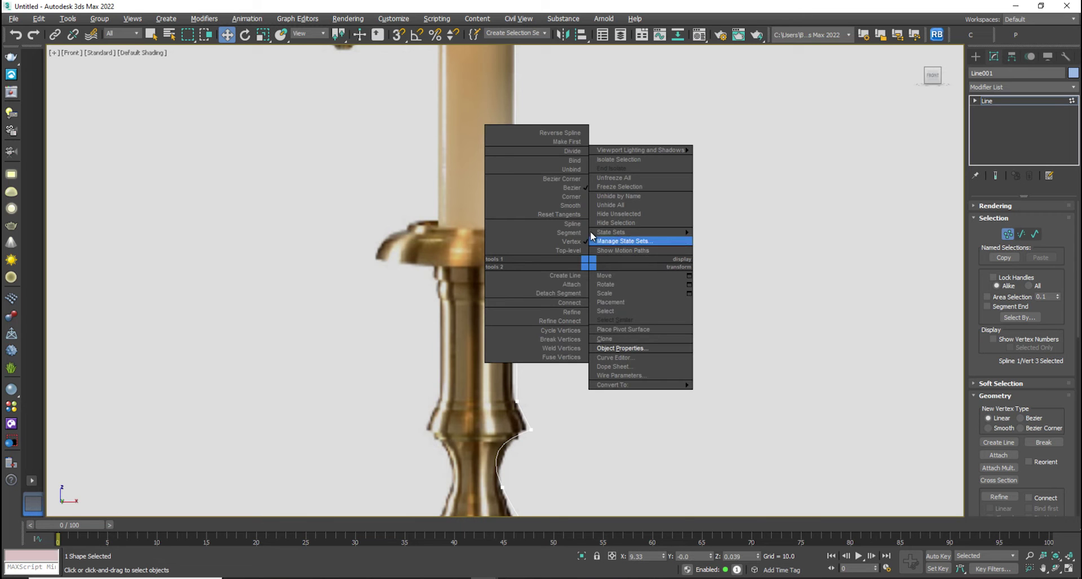
left_click(573, 180)
right_click(589, 263)
left_click(560, 179)
left_click_drag(592, 280, 525, 249)
left_click_drag(591, 238, 590, 245)
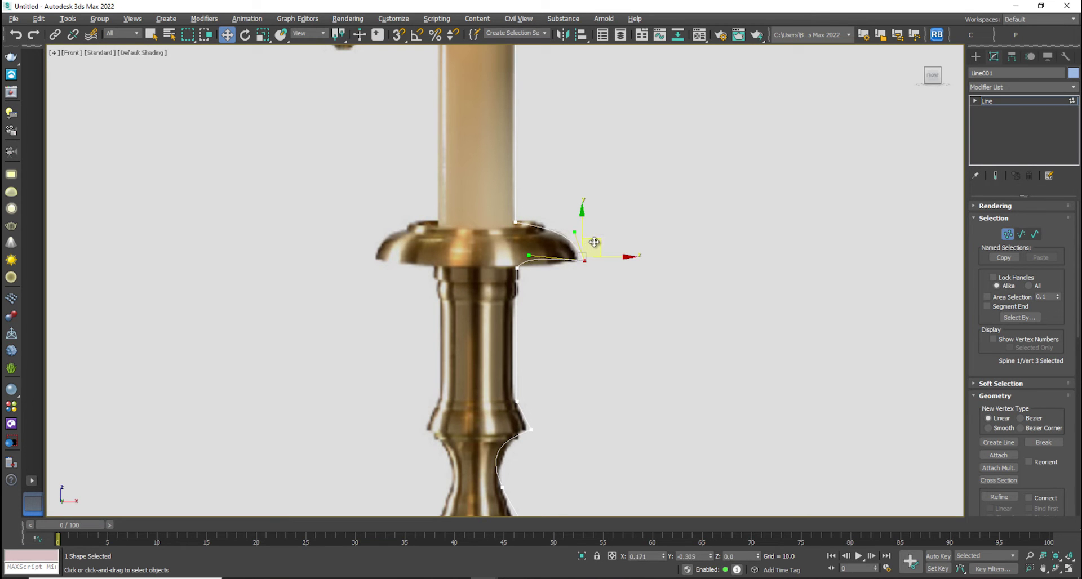
- Adjust the height of the vertex just below the candle cup and level the rim vertex's lower handle along the cup's underside
left_click(516, 263)
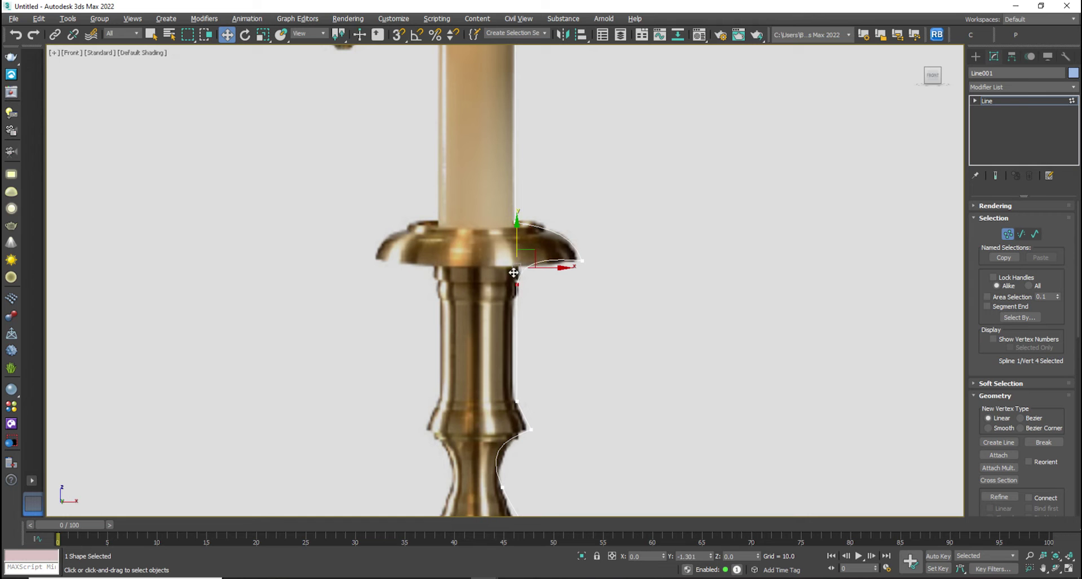
left_click(581, 260)
left_click_drag(524, 255, 524, 261)
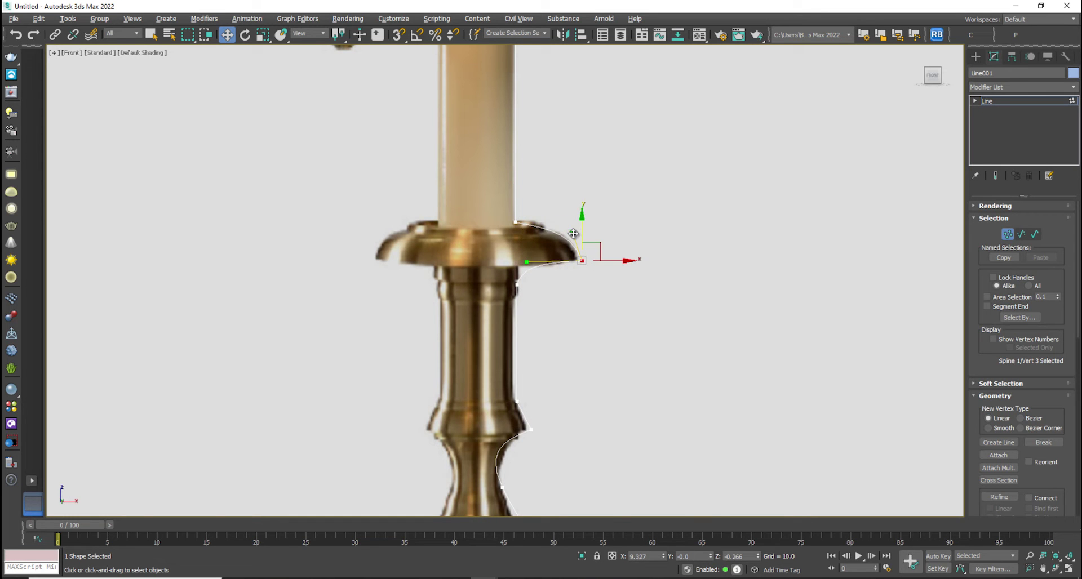
scroll(514, 307, "up", 3)
left_click(503, 266)
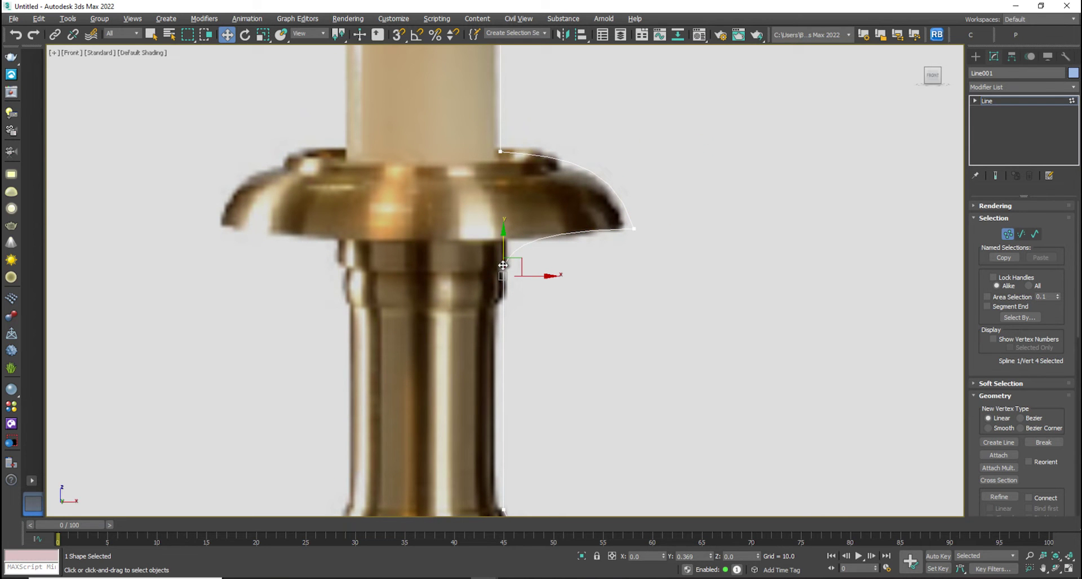
left_click_drag(503, 266, 502, 265)
- Position the vertex at the black column's upper corner, convert it to Bezier Corner, and adjust its handle to straighten the overshooting curve
middle_click_drag(494, 380, 481, 220)
middle_click_drag(509, 417, 535, 273)
left_click(579, 307)
scroll(534, 273, "down", 2)
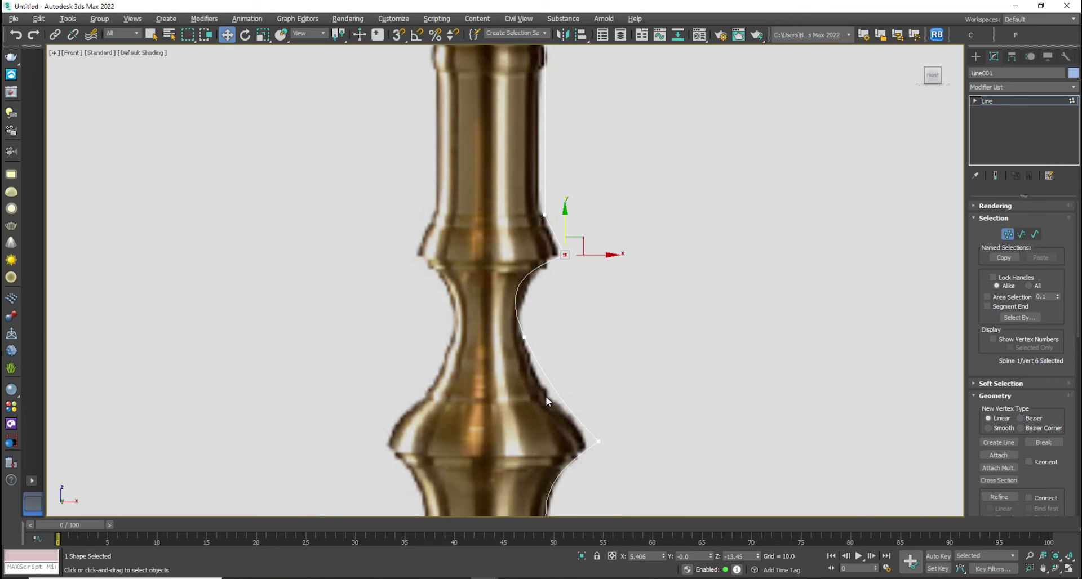
middle_click_drag(545, 397, 494, 300)
middle_click_drag(458, 396, 503, 276)
scroll(526, 324, "up", 3)
left_click(505, 259)
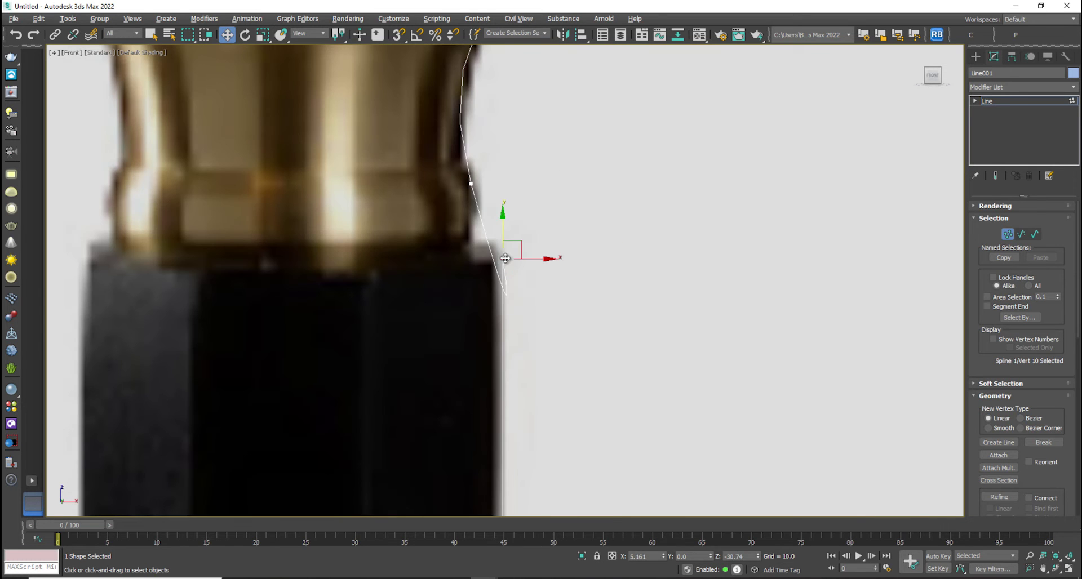
right_click(502, 253)
left_click(489, 171)
left_click_drag(511, 300, 509, 189)
- Convert the vertex just above the black column to Bezier Corner and pull its lower handle in to follow the brass collar
left_click(471, 185)
right_click(472, 177)
left_click(458, 98)
right_click(469, 186)
left_click(461, 103)
left_click_drag(515, 341, 480, 201)
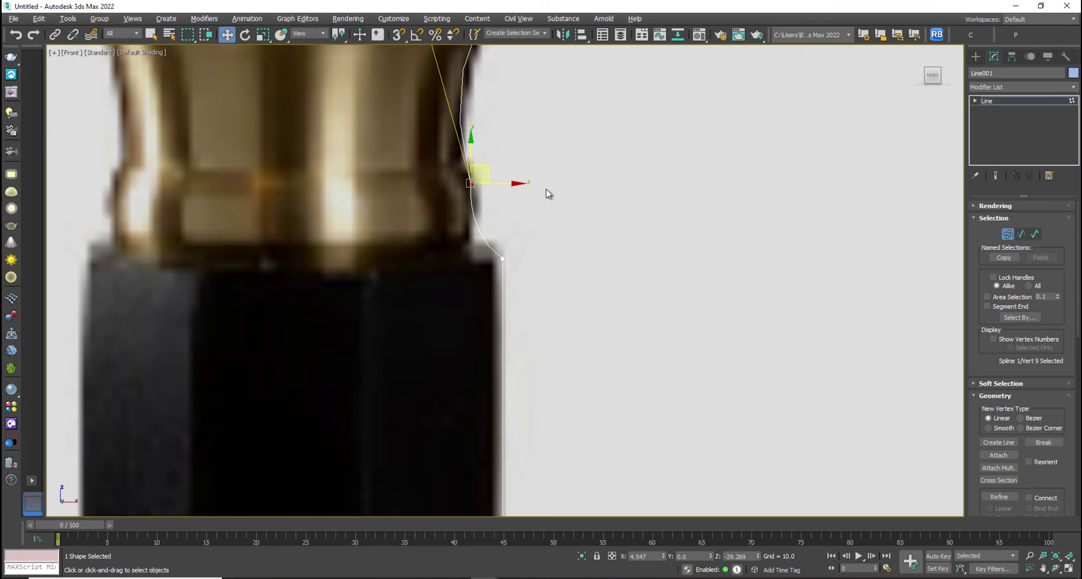
- Convert the vertex at the collar above the foot's dome to Bezier Corner and adjust the curve to remove its outward bulge
scroll(546, 189, "down", 3)
middle_click_drag(548, 338, 498, 123)
scroll(498, 123, "down", 3)
middle_click_drag(533, 281, 589, 250)
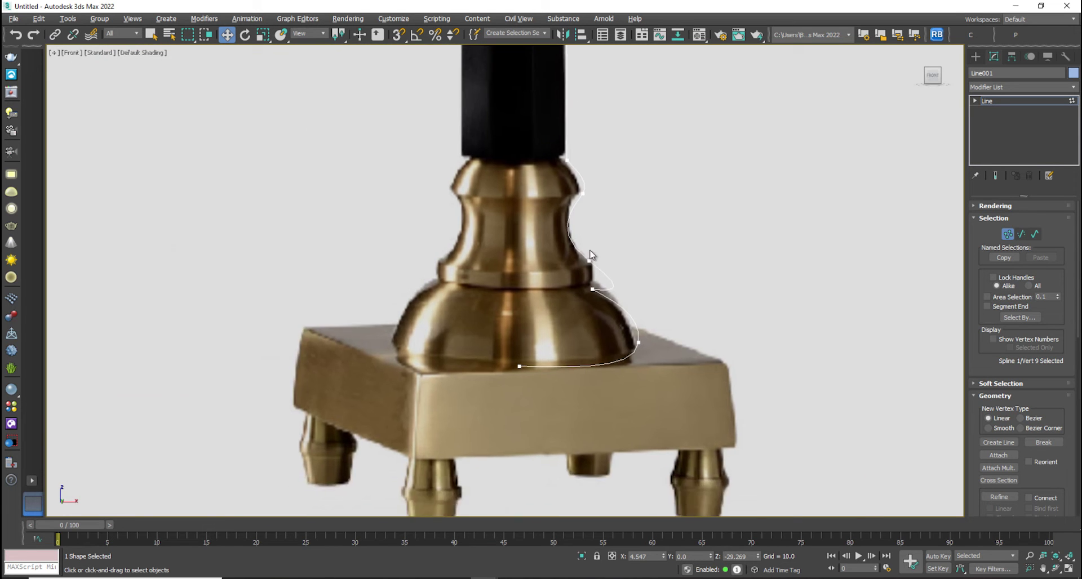
scroll(589, 251, "up", 5)
left_click(584, 280)
right_click(583, 279)
left_click(559, 195)
right_click(590, 286)
left_click(560, 194)
left_click_drag(702, 369, 613, 264)
left_click_drag(595, 363, 595, 332)
- Move the dome's outer vertex down to the base line, convert it to Bezier Corner, and shape its handles to follow the dome
middle_click_drag(583, 296, 550, 175)
scroll(550, 175, "down", 3)
left_click(621, 282)
mouse_move(637, 264)
left_mouse_down()
mouse_move(634, 285)
mouse_move(622, 253)
left_mouse_up()
right_click(617, 304)
left_click(589, 221)
left_click_drag(619, 359, 578, 309)
left_click_drag(619, 280, 620, 304)
left_click_drag(619, 262, 622, 255)
- Leave vertex editing and move the corrected profile along X off the lamp image into the empty space beside it
scroll(620, 254, "down", 3)
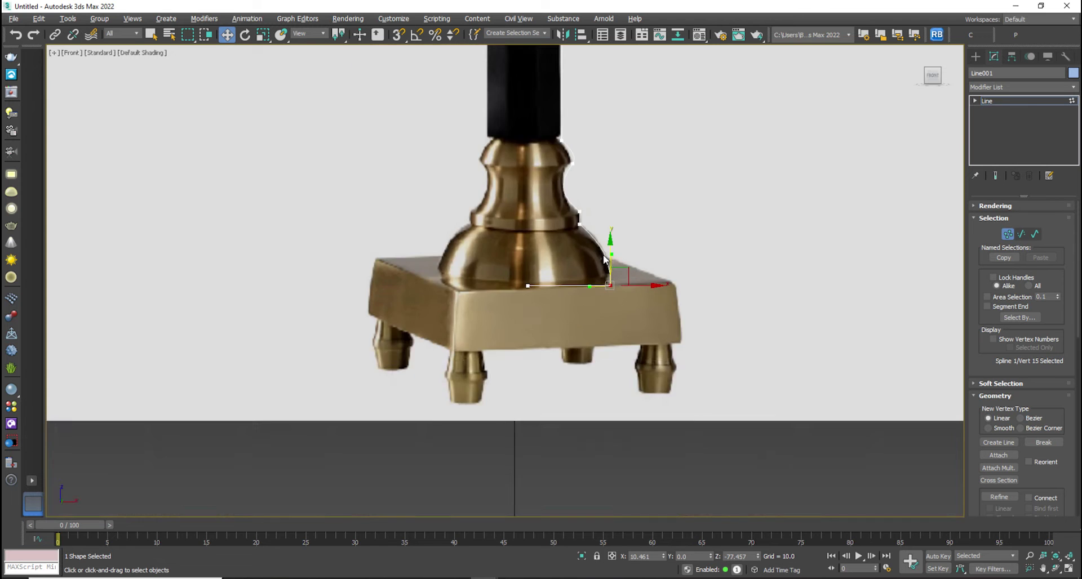
middle_click_drag(617, 252, 390, 403)
scroll(390, 395, "down", 4)
middle_click_drag(388, 340, 574, 454)
scroll(571, 450, "up", 2)
middle_click_drag(556, 335, 528, 350)
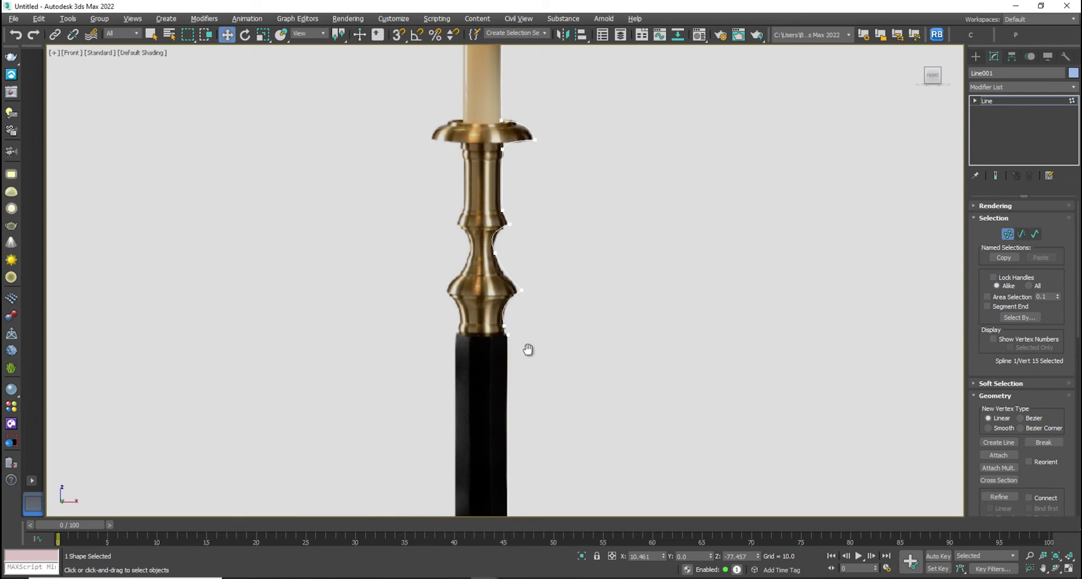
scroll(547, 386, "down", 2)
left_click(986, 100)
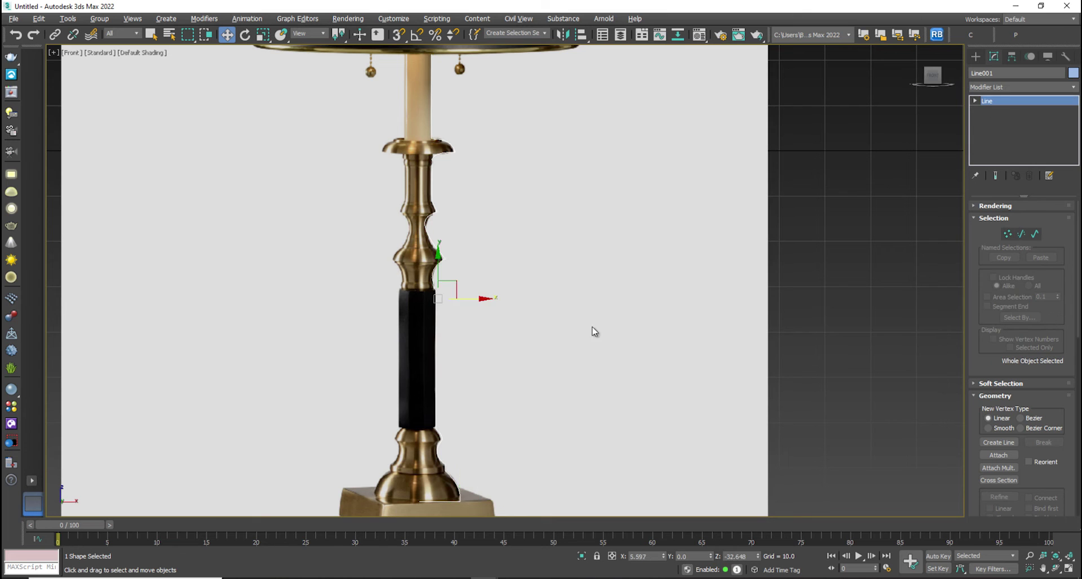
left_click_drag(472, 299, 893, 357)
scroll(811, 357, "down", 2)
middle_click_drag(811, 357, 779, 354)
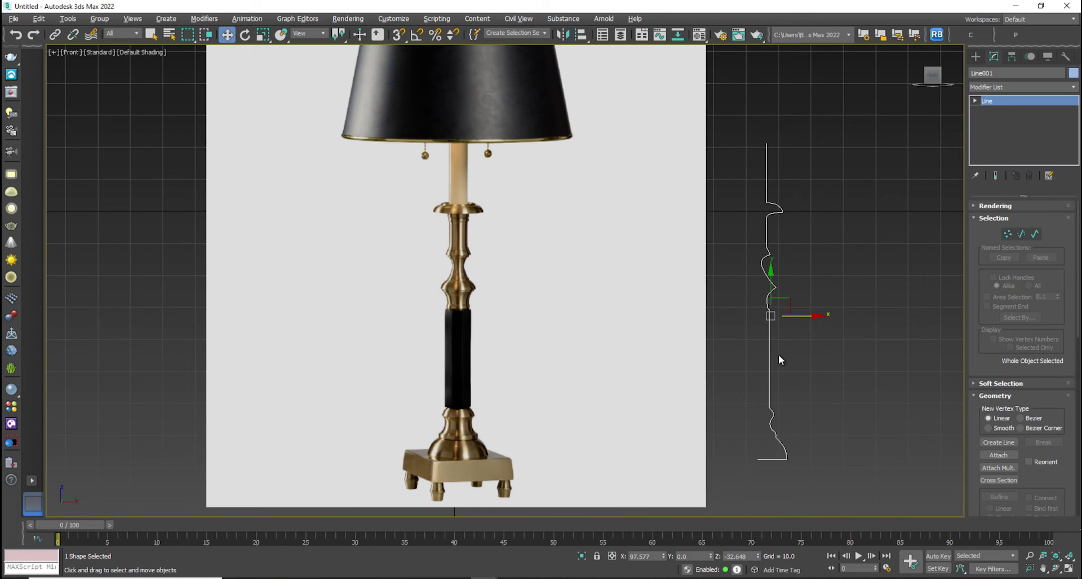
- Apply the Lathe modifier to the profile and align its axis to Min
left_click(1007, 89)
key("l")
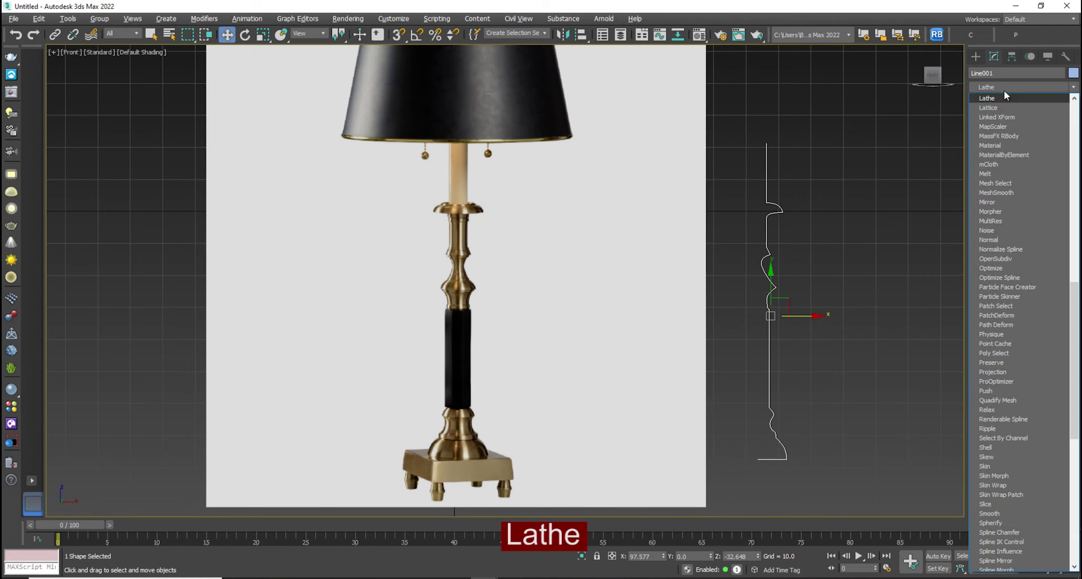
left_click(1002, 96)
left_click(995, 351)
left_click(839, 404)
left_click(767, 389)
scroll(768, 333, "up", 5)
scroll(769, 333, "down", 4)
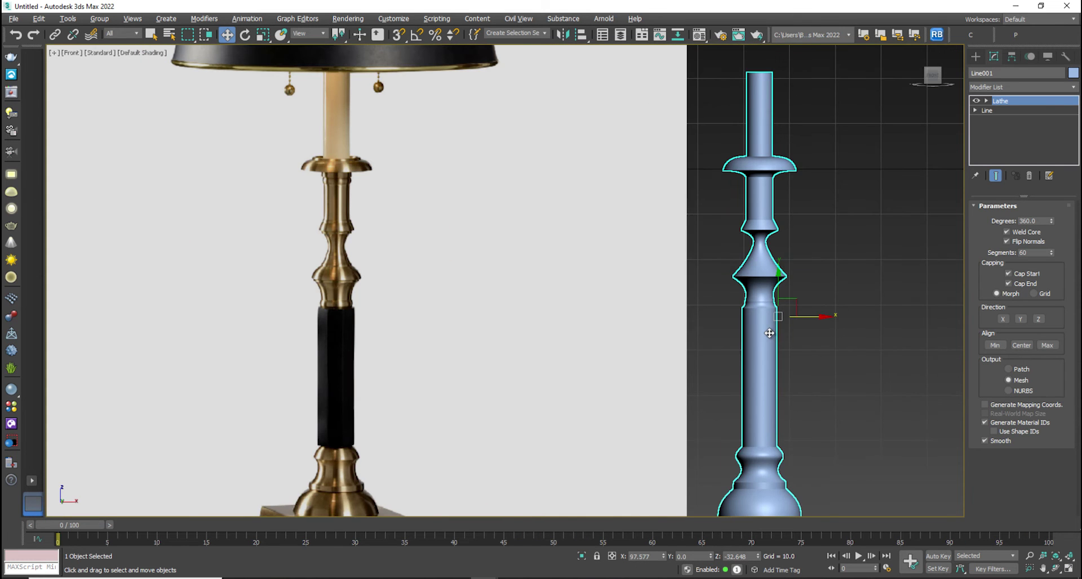
- Compare the lathed stand's collars and neck with the brass details in the reference image
scroll(341, 311, "up", 6)
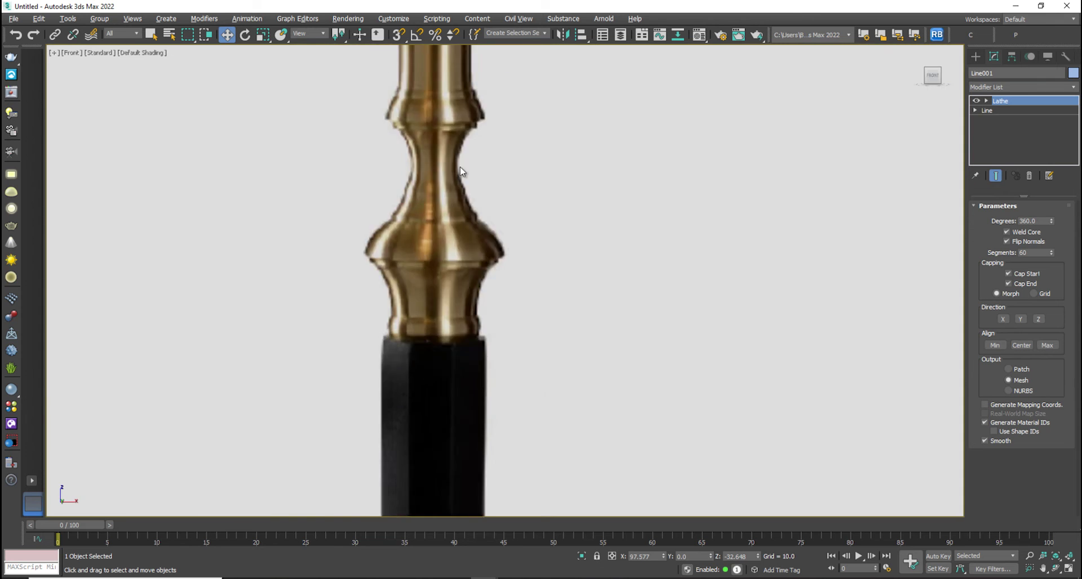
middle_click_drag(505, 424, 434, 179)
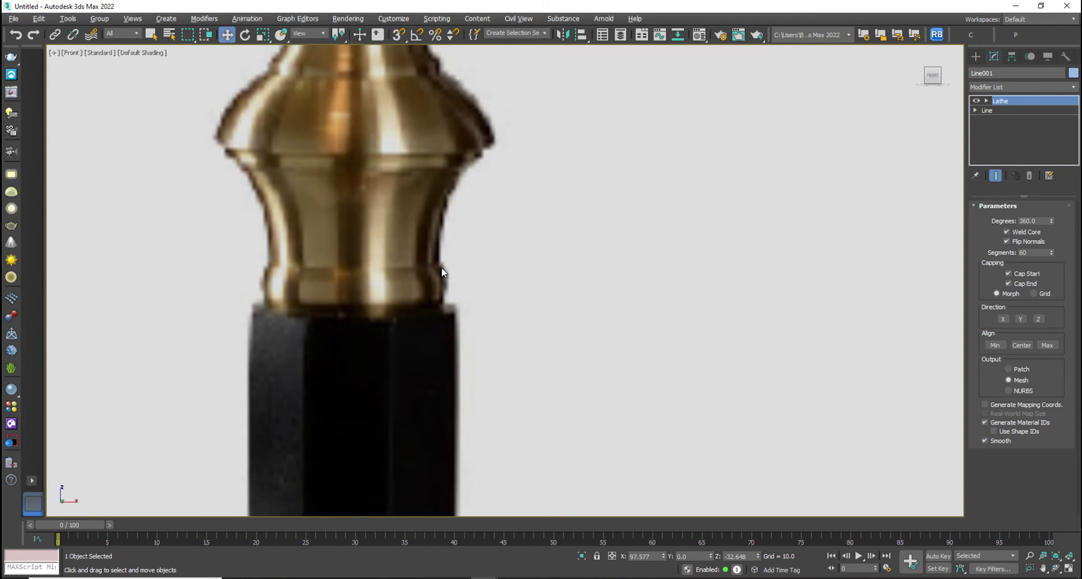
left_click(449, 306)
scroll(719, 306, "down", 5)
middle_click_drag(718, 305, 257, 307)
left_click(498, 325)
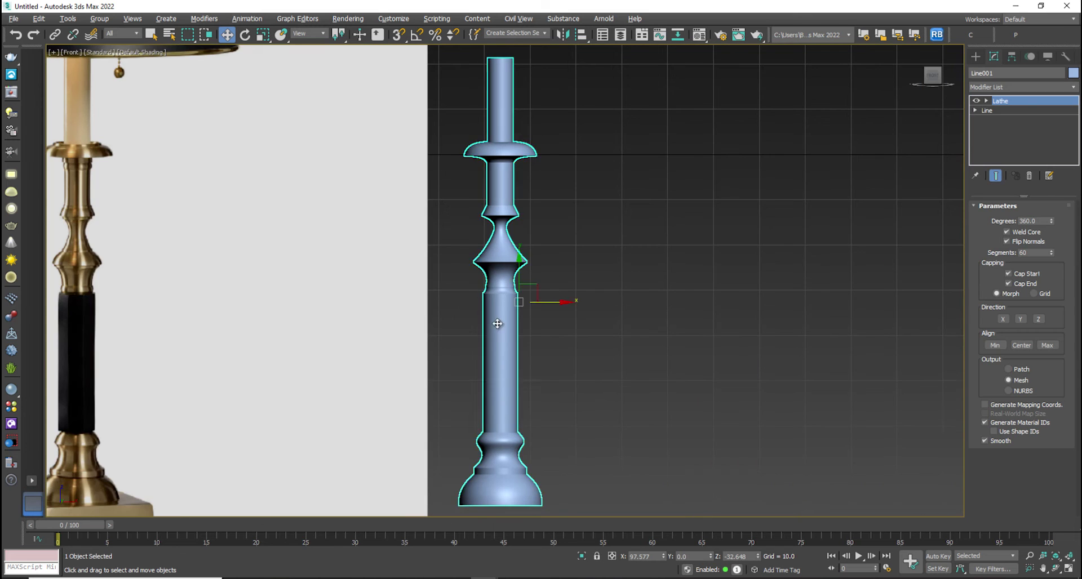
scroll(479, 327, "up", 6)
scroll(471, 328, "down", 5)
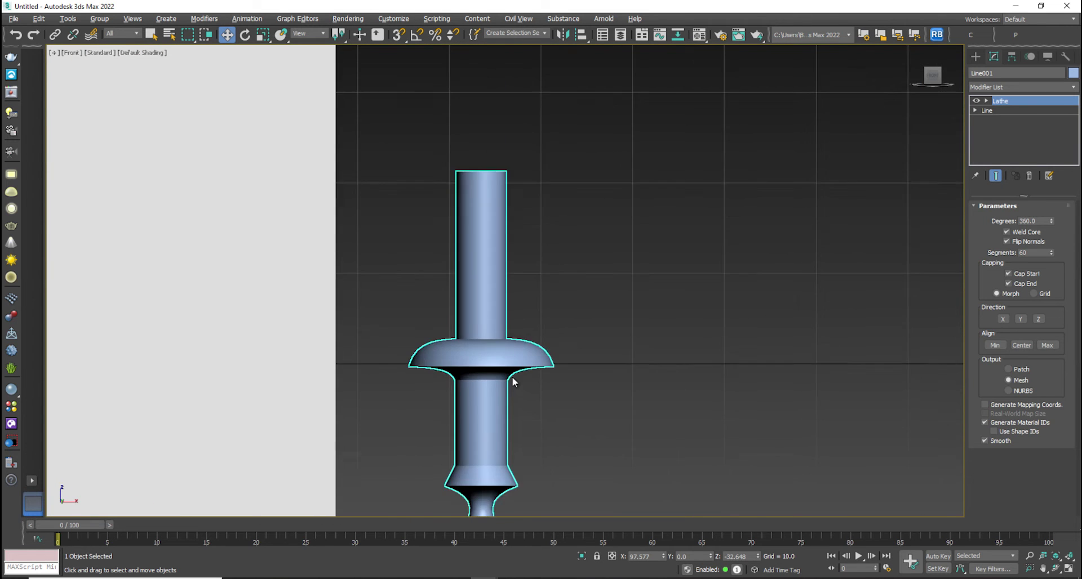
- Refine the profile's straight neck segment below the candle cup with two vertices, one near each end
left_click(995, 120)
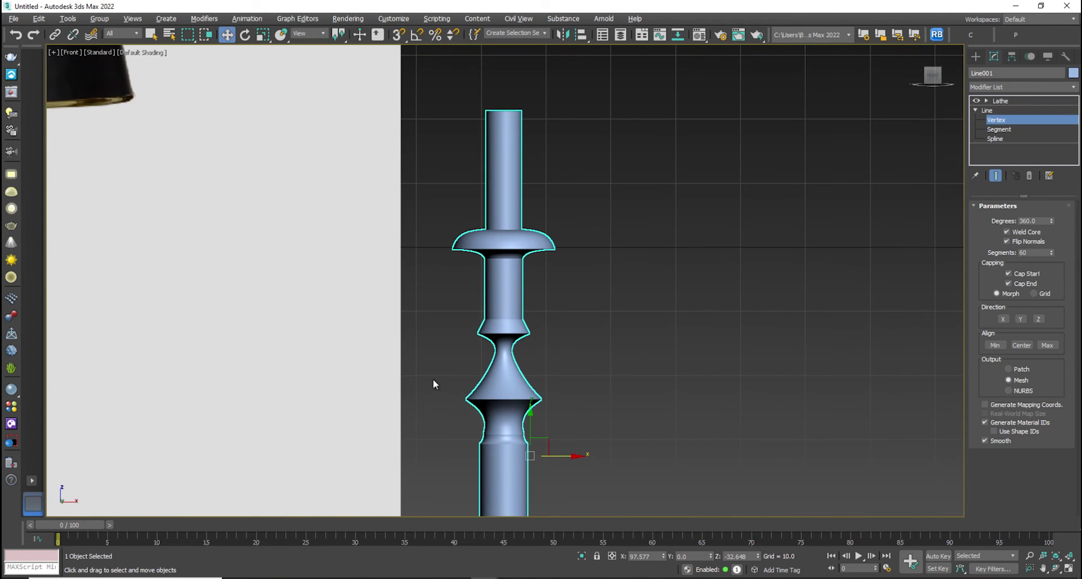
scroll(458, 349, "down", 3)
scroll(491, 303, "up", 5)
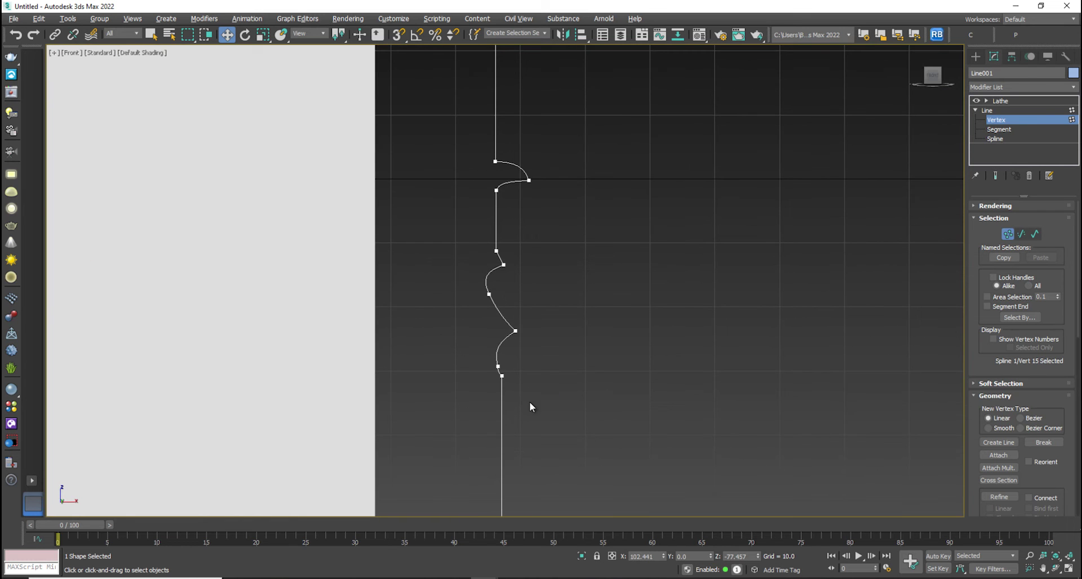
scroll(501, 269, "up", 3)
scroll(500, 269, "down", 2)
middle_click_drag(344, 261, 726, 261)
scroll(726, 261, "down", 2)
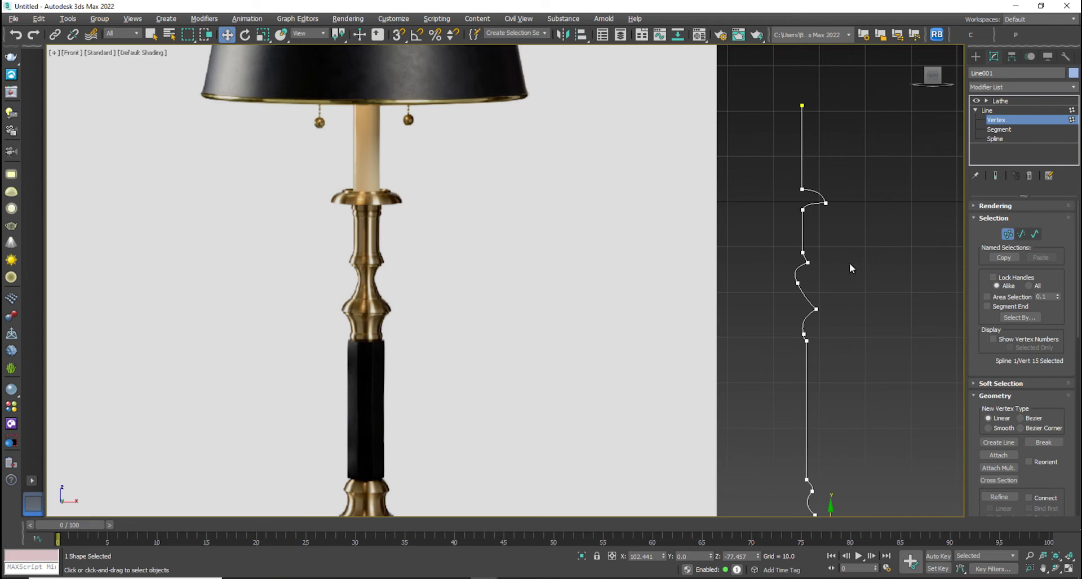
middle_click_drag(793, 270, 749, 295)
scroll(879, 248, "up", 5)
scroll(976, 344, "down", 3)
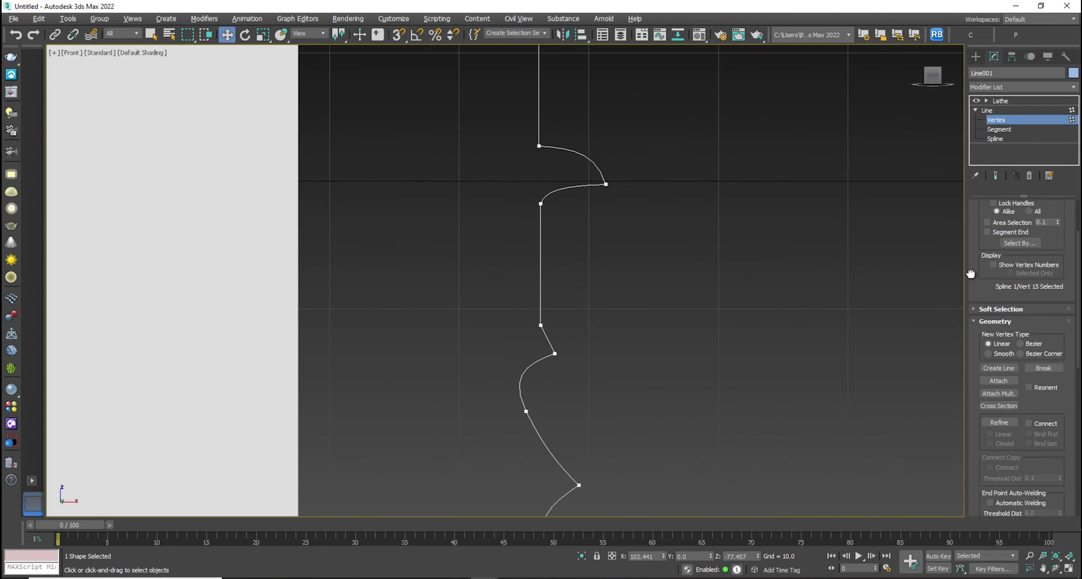
left_click(999, 413)
scroll(618, 271, "up", 4)
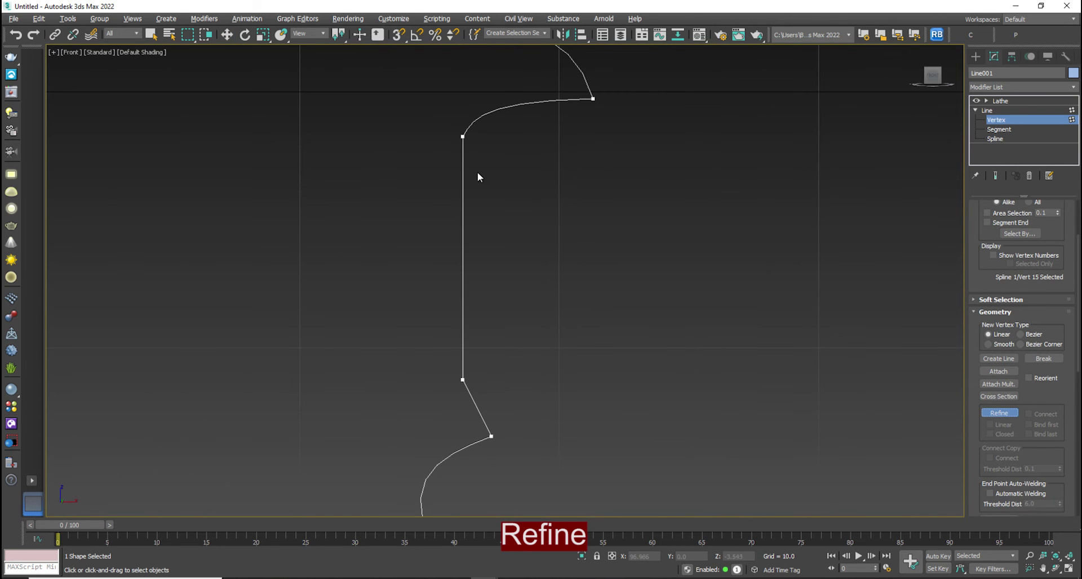
left_click(462, 152)
left_click(462, 365)
right_click(463, 195)
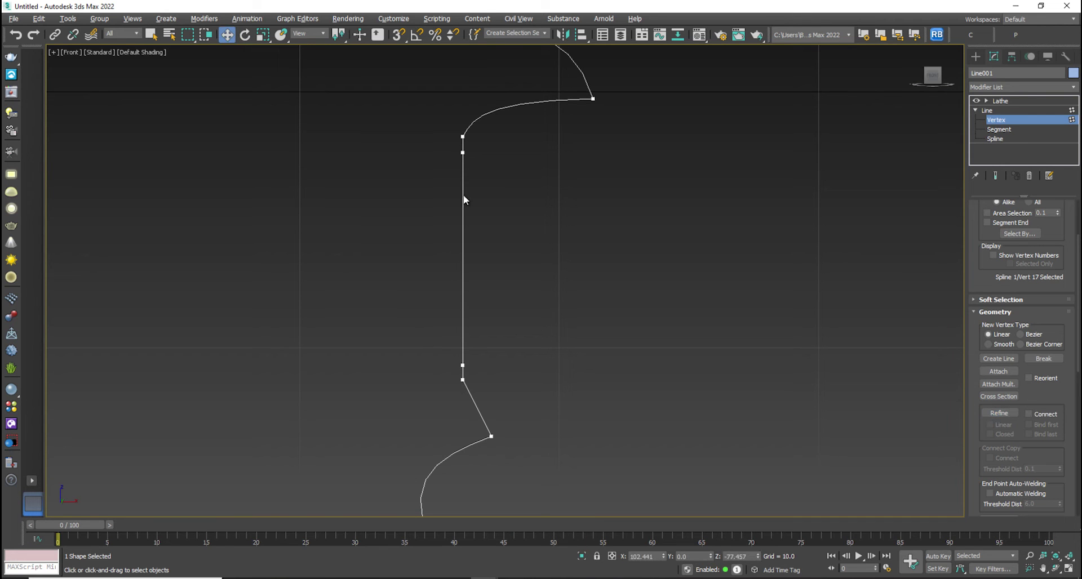
- Move the two new neck vertices slightly inward along X to narrow the neck between its ends
left_click_drag(431, 371, 431, 372)
left_click_drag(507, 153, 490, 153)
left_click(567, 219)
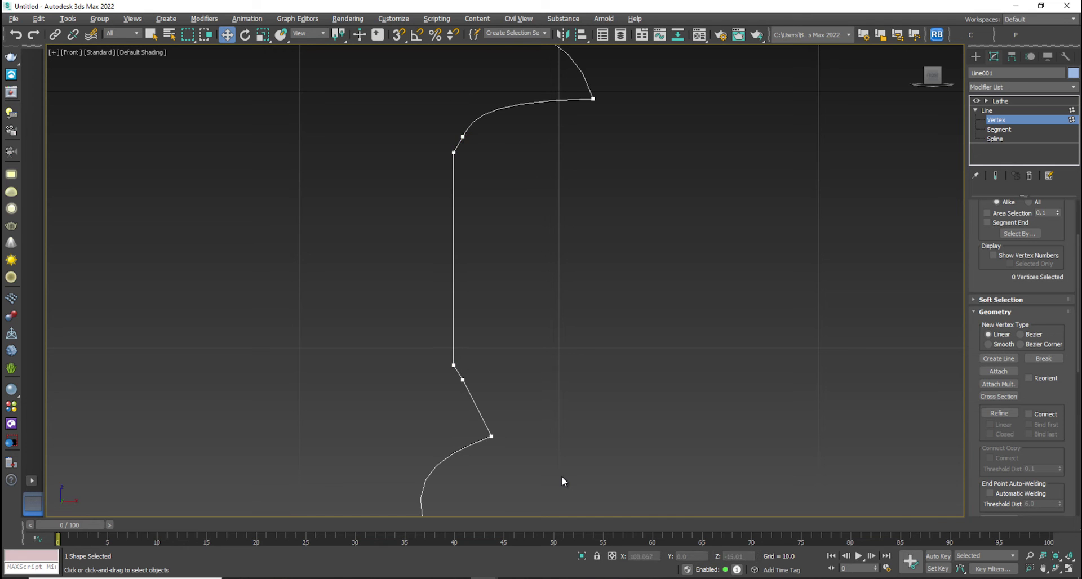
- Refine the short slanted segments at both ends of the neck with one extra vertex each
middle_click_drag(515, 211, 552, 241)
left_click(999, 413)
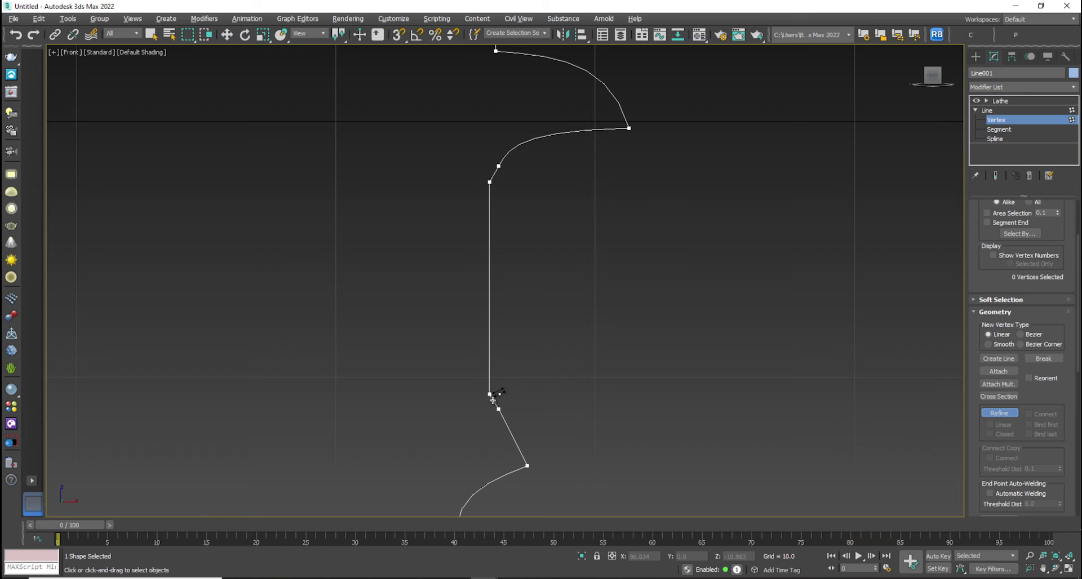
left_click(494, 174)
scroll(506, 181, "up", 4)
right_click(490, 166)
- Shift the added vertices on the neck's upper and lower slanted segments outward to form crisp steps
left_click(484, 166)
left_click_drag(507, 165, 480, 164)
key("ctrl+z")
key("ctrl+z")
mouse_move(507, 167)
left_mouse_down()
mouse_move(517, 166)
mouse_move(495, 156)
left_mouse_up()
scroll(497, 302, "down", 4)
middle_click_drag(501, 333, 547, 169)
scroll(539, 220, "up", 6)
left_click(529, 275)
left_click_drag(545, 259, 553, 247)
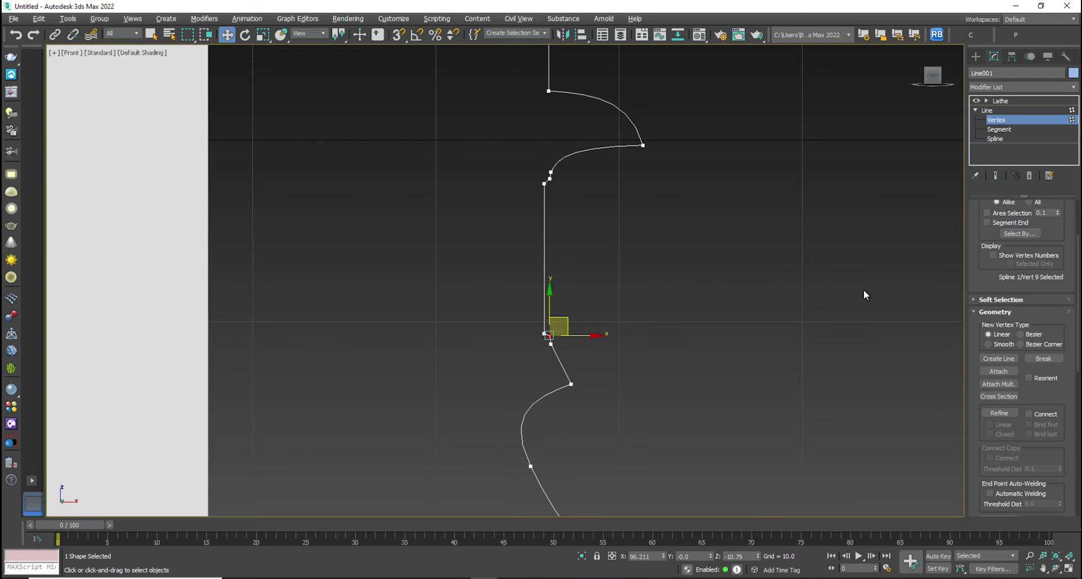
- Return to the Lathe level of the modifier stack and deselect the stand to check the stepped neck
left_click(994, 113)
left_click(1000, 101)
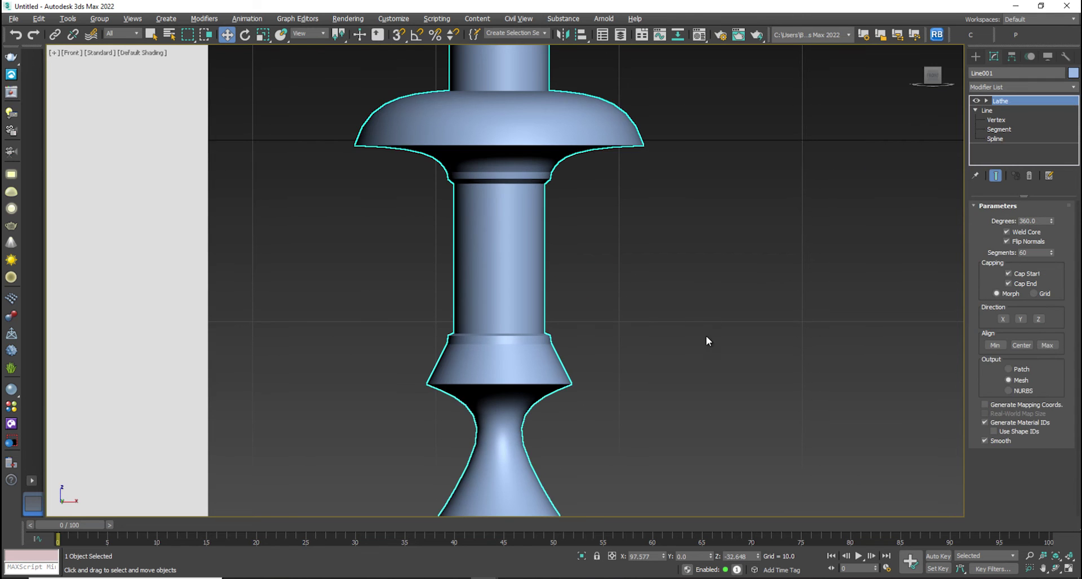
left_click(705, 336)
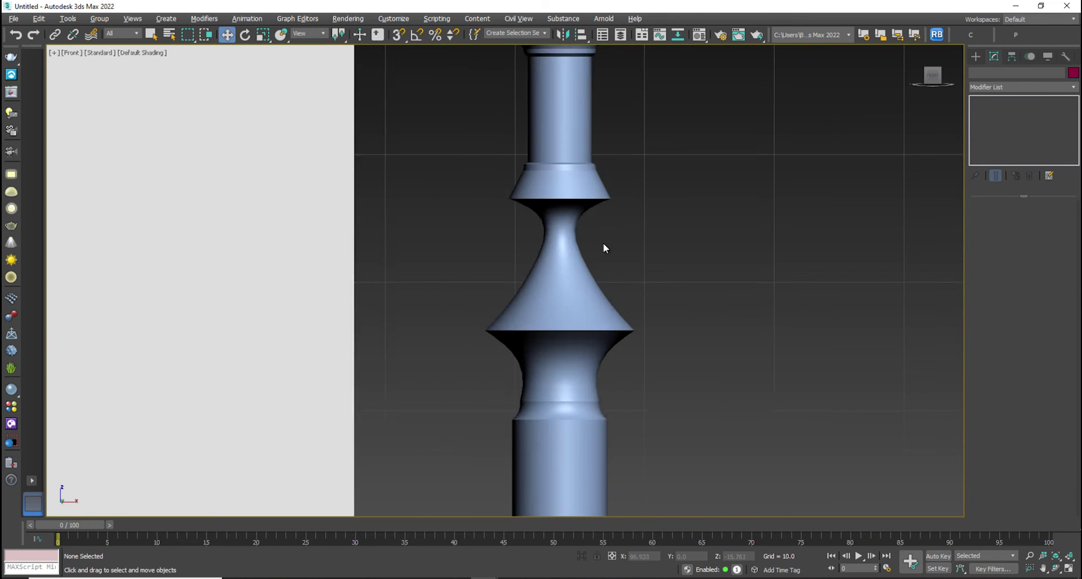
scroll(603, 248, "down", 3)
middle_click_drag(604, 377, 599, 239)
left_click(975, 56)
left_click(986, 144)
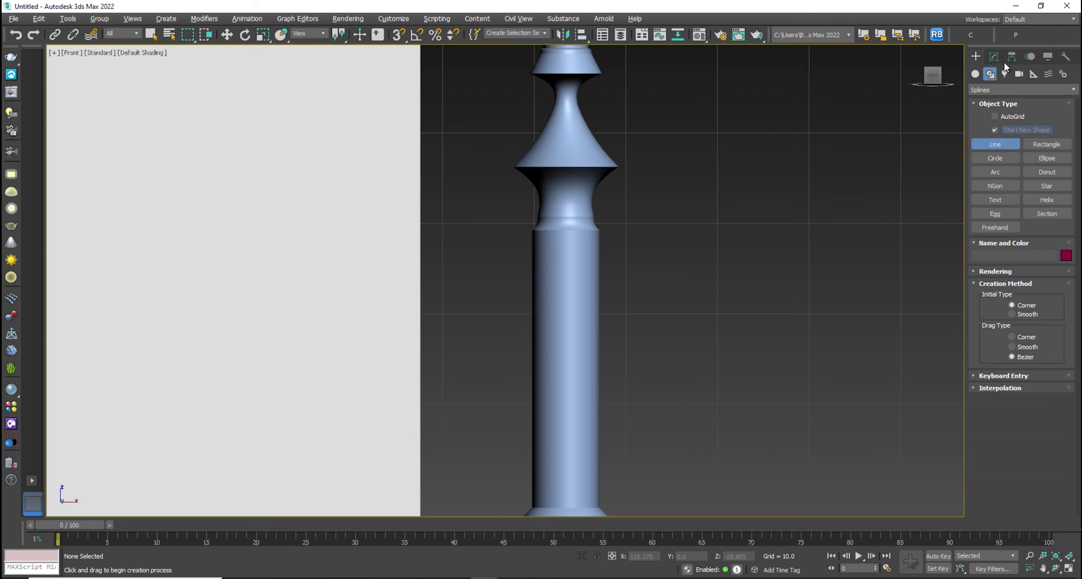
left_click(994, 57)
right_click(612, 172)
- Fillet the sharp profile vertices of the neck's two flared rings, rounding the lower one by about 0.78
left_click(572, 141)
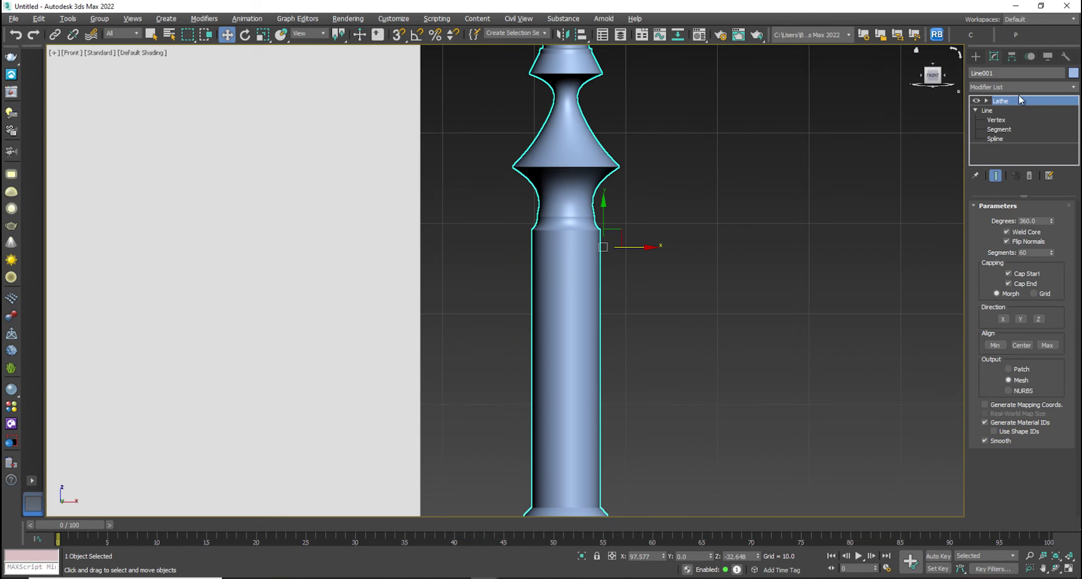
left_click(991, 120)
scroll(604, 265, "up", 2)
middle_click_drag(581, 204, 579, 396)
left_click(569, 243)
left_click_drag(553, 208, 596, 239)
left_click(598, 186)
left_click_drag(613, 326, 623, 307)
scroll(1022, 338, "down", 5)
left_click(998, 472)
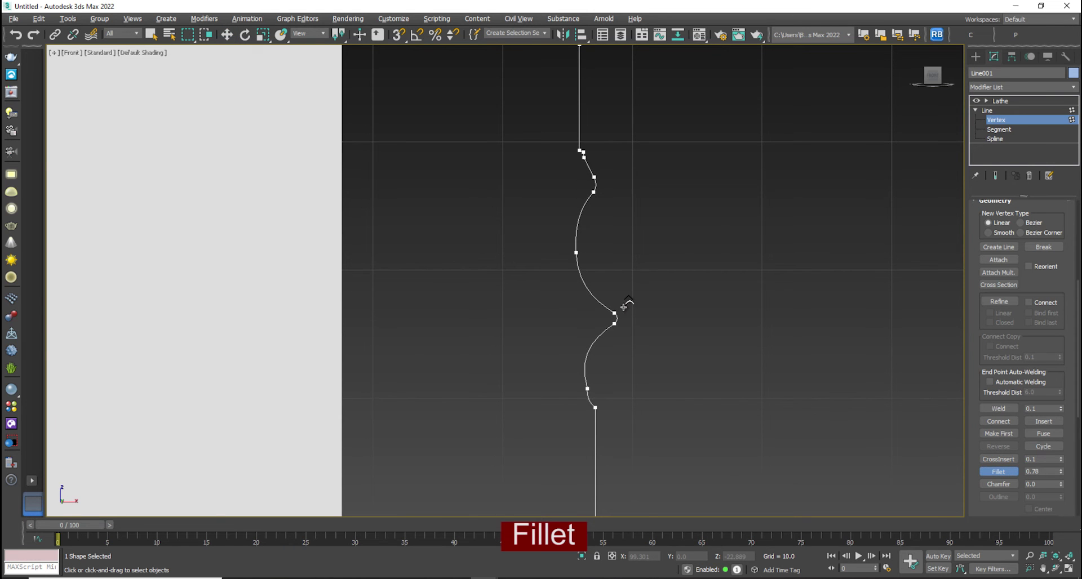
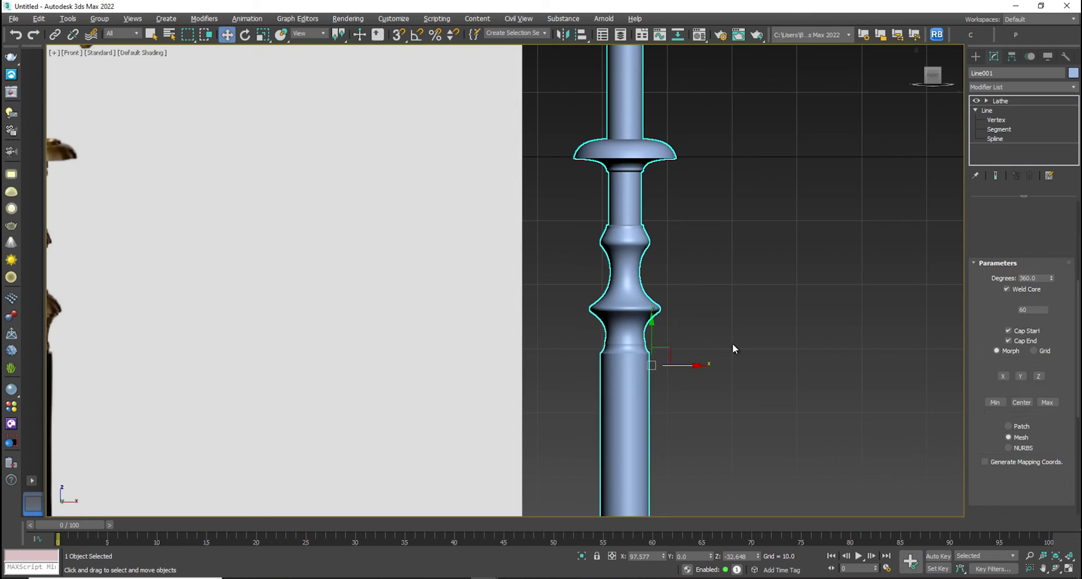
- Refine the curve just below the lower flared ring with three vertices and pull the middle one outward to form a step
scroll(640, 380, "down", 4)
middle_click_drag(635, 394, 629, 331)
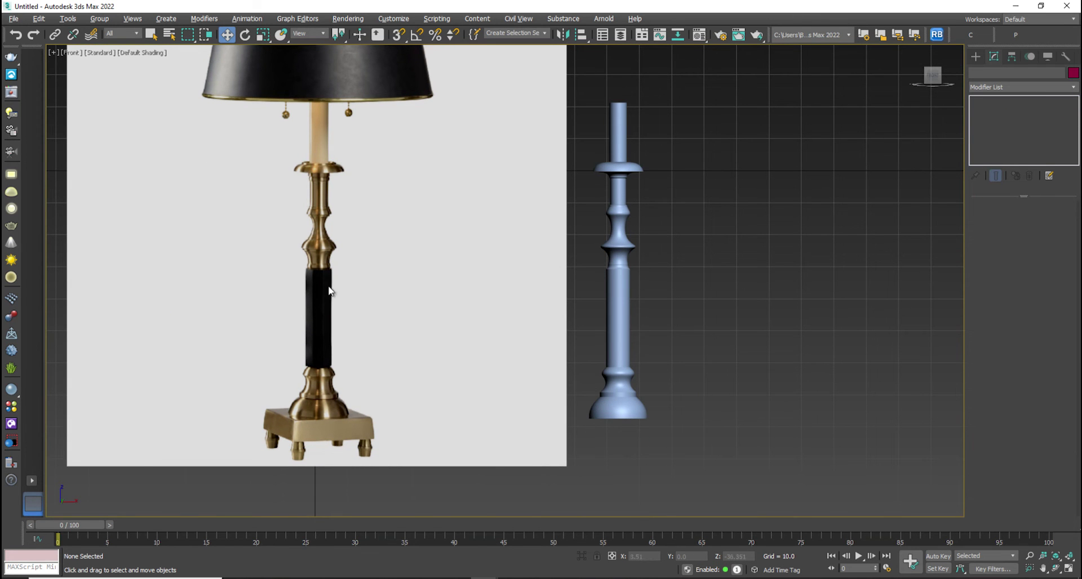
scroll(631, 169, "up", 8)
left_click(536, 345)
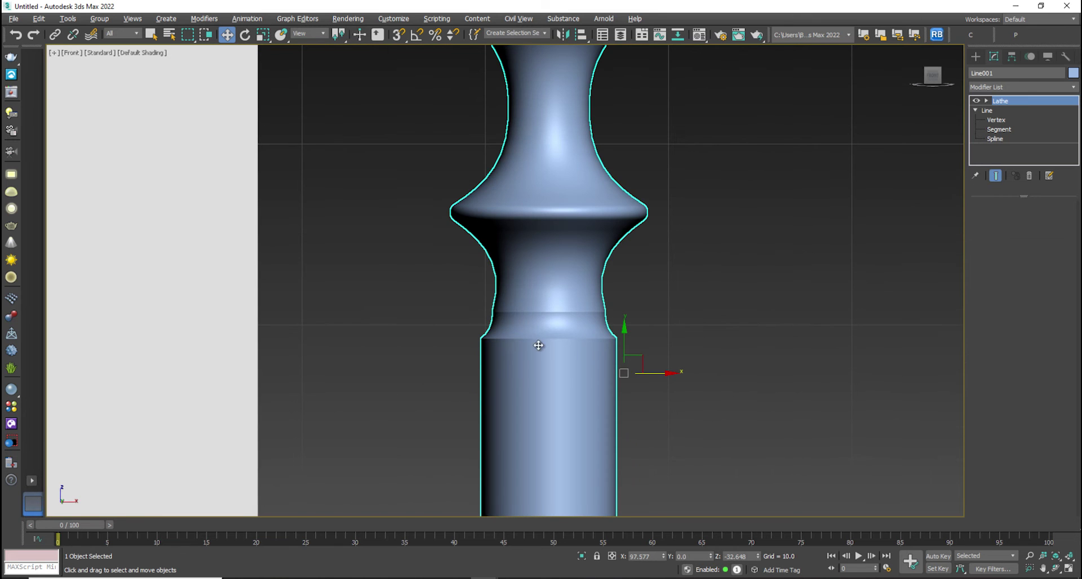
left_click(991, 120)
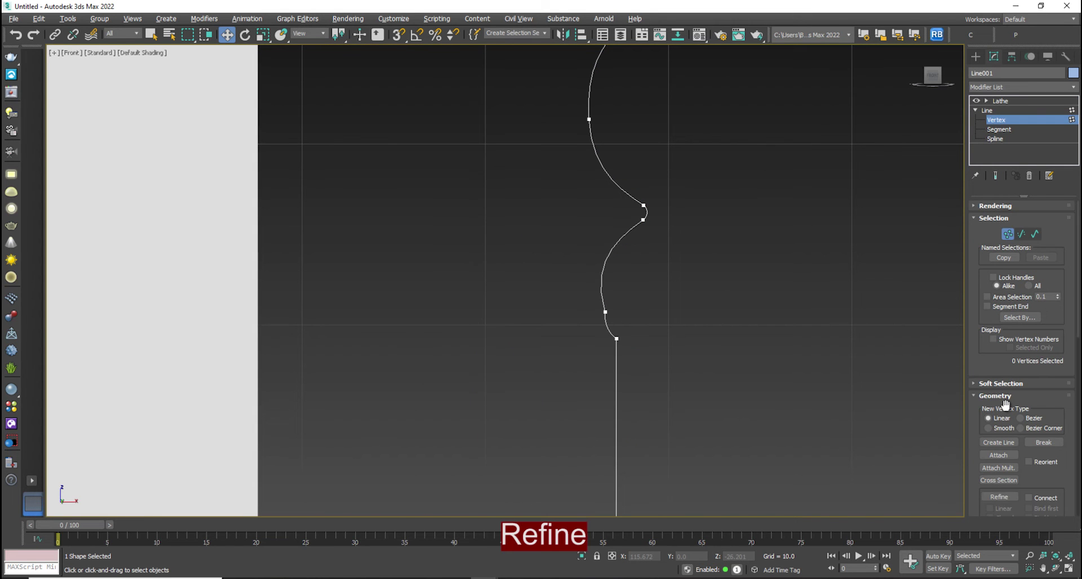
left_click(999, 496)
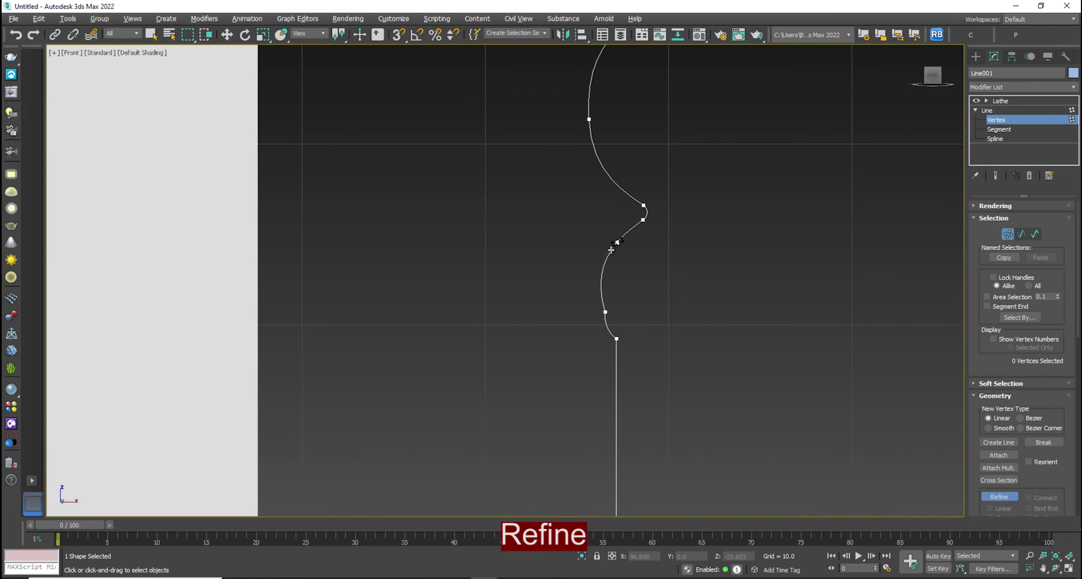
key("w")
left_click(618, 249)
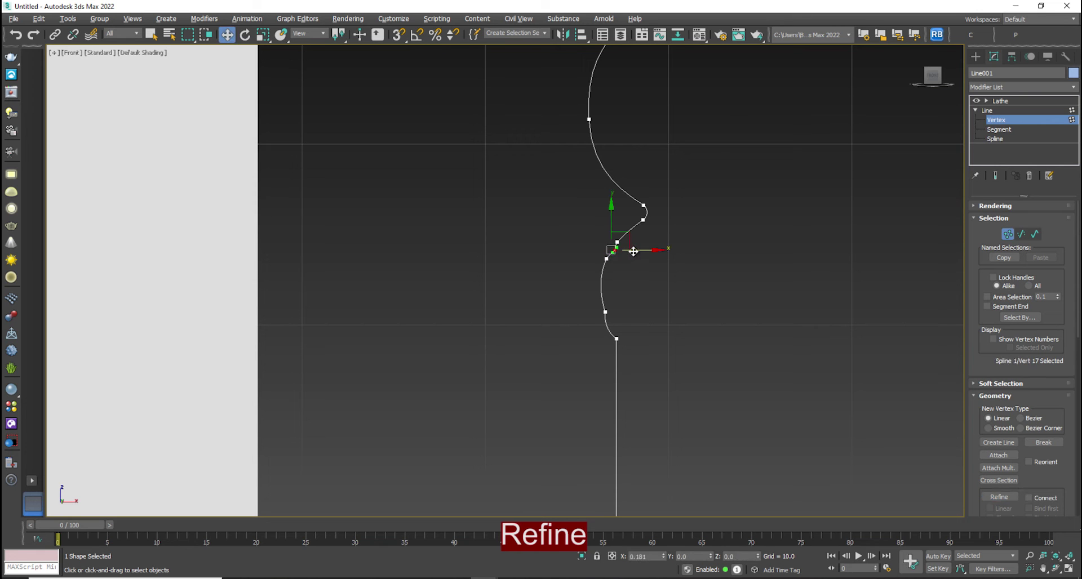
left_click_drag(635, 243, 633, 238)
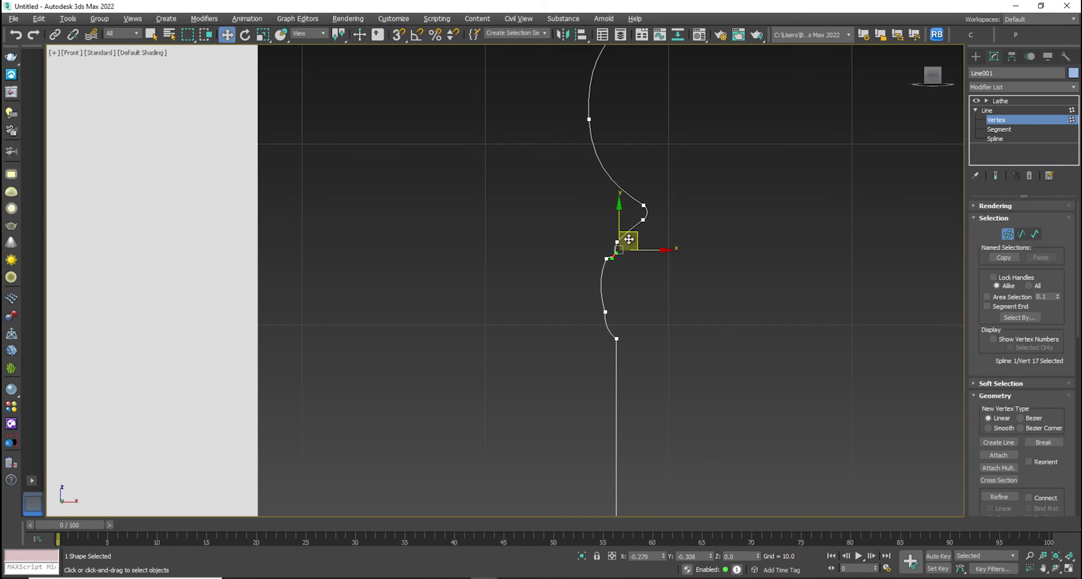
- Return to the Lathe level and deselect the stand to check the step below the lower ring
middle_click_drag(672, 303, 598, 201)
scroll(598, 202, "down", 2)
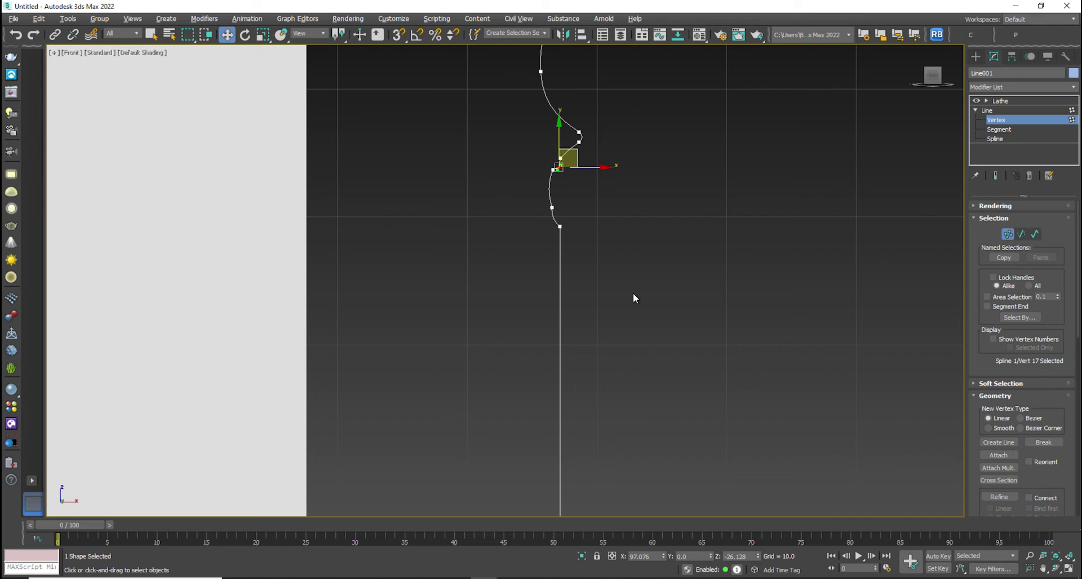
left_click(993, 111)
left_click(1000, 102)
left_click(633, 255)
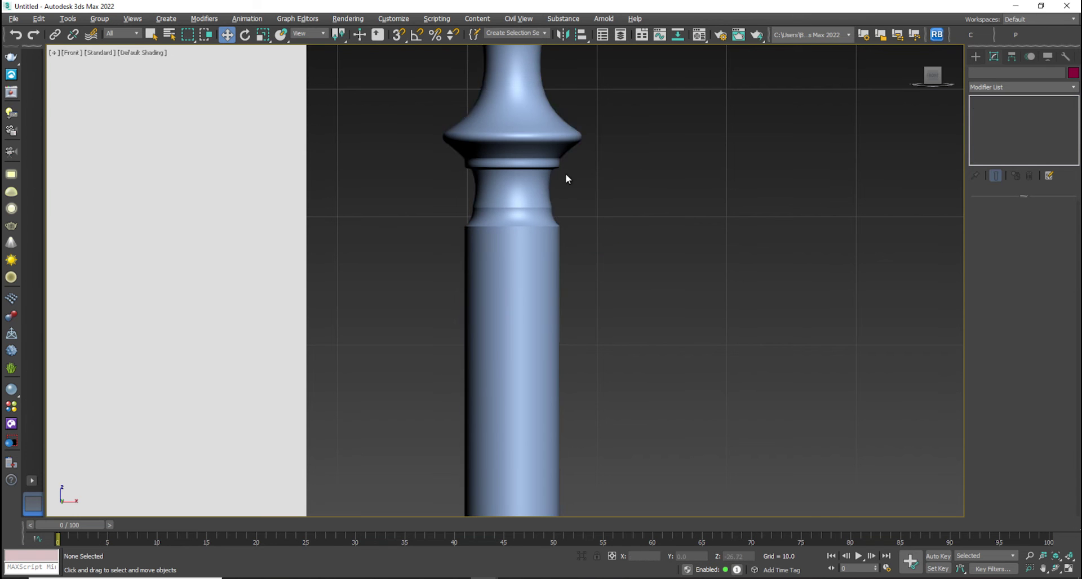
- Try to weld the profile vertex just above the long shaft with the weld threshold raised to 107.1
left_click(557, 269)
key("1")
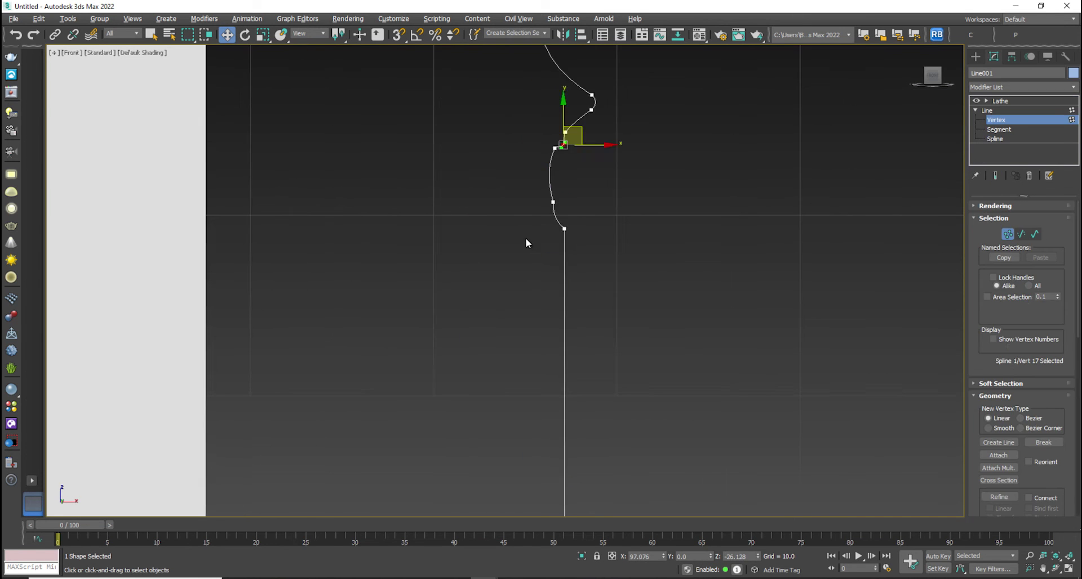
scroll(547, 231, "up", 3)
middle_click_drag(556, 239, 519, 300)
left_click(523, 244)
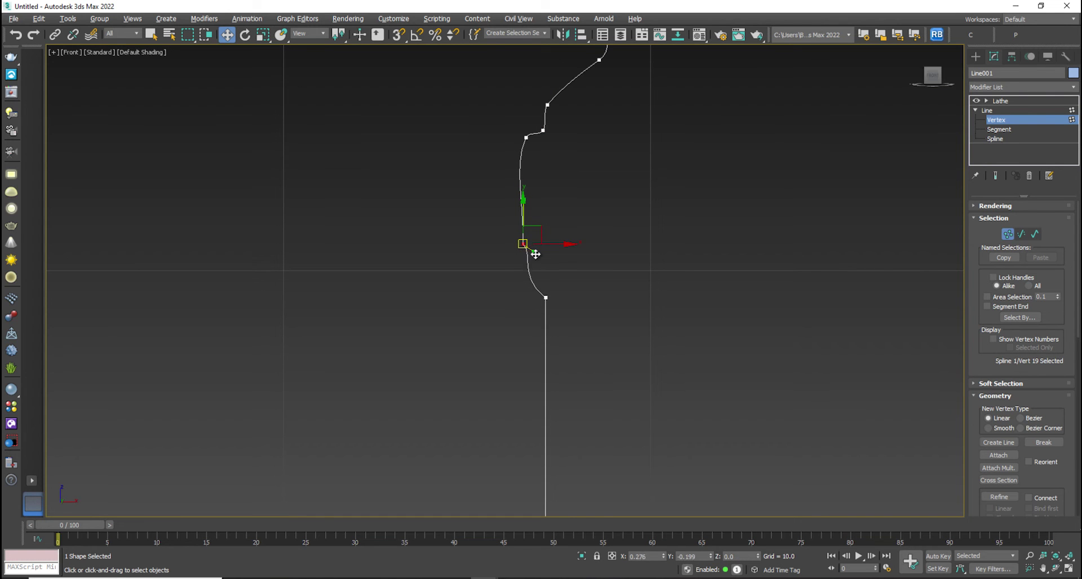
scroll(1057, 365, "down", 5)
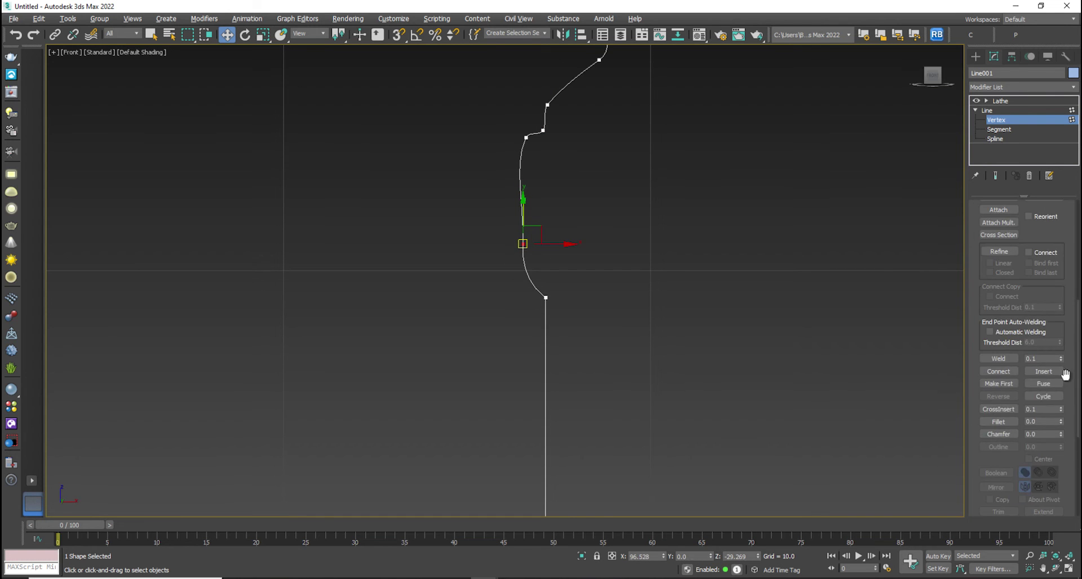
left_click(999, 358)
left_click_drag(1061, 358, 1057, 336)
- Adjust the profile vertex just above the long shaft slightly to smooth the curve through it
scroll(505, 265, "up", 4)
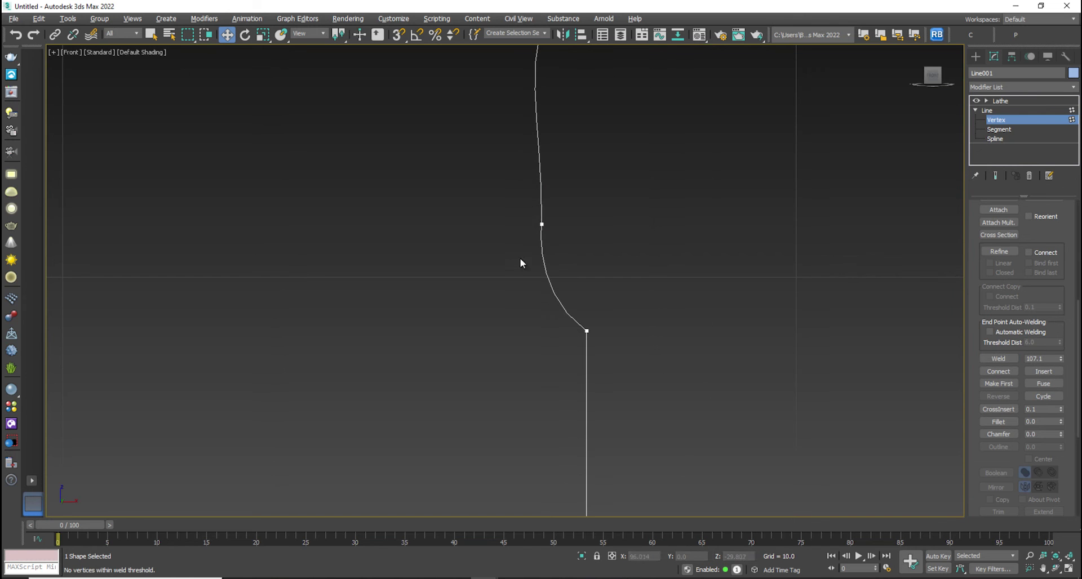
left_click_drag(540, 138, 555, 209)
left_click(549, 222)
left_click(541, 224)
scroll(555, 208, "down", 3)
middle_click_drag(555, 208, 463, 307)
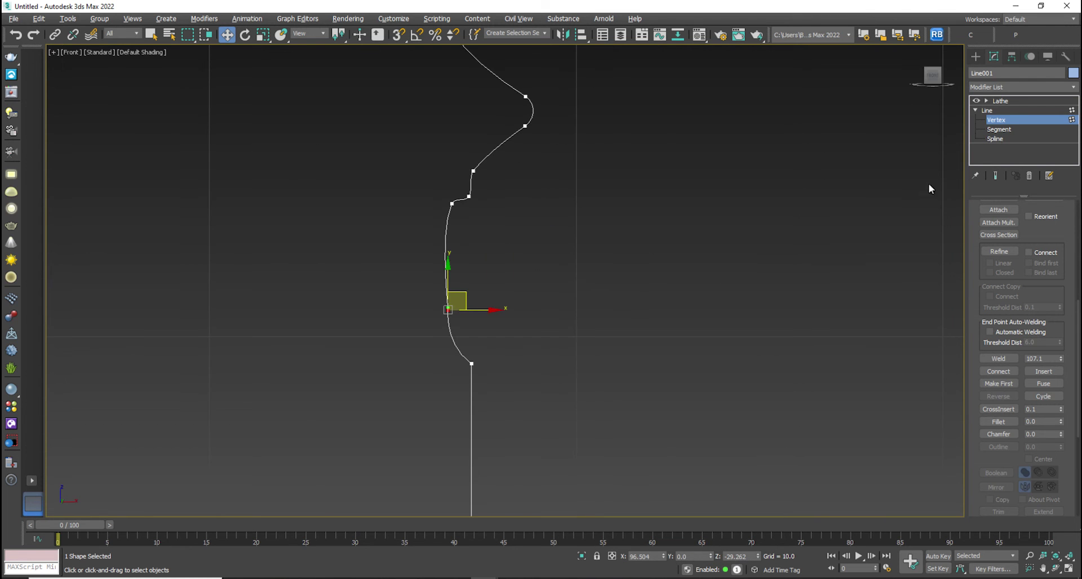
- Refine the short curve above the shaft with three vertices and move the middle one outward into a small ridge
left_click(998, 251)
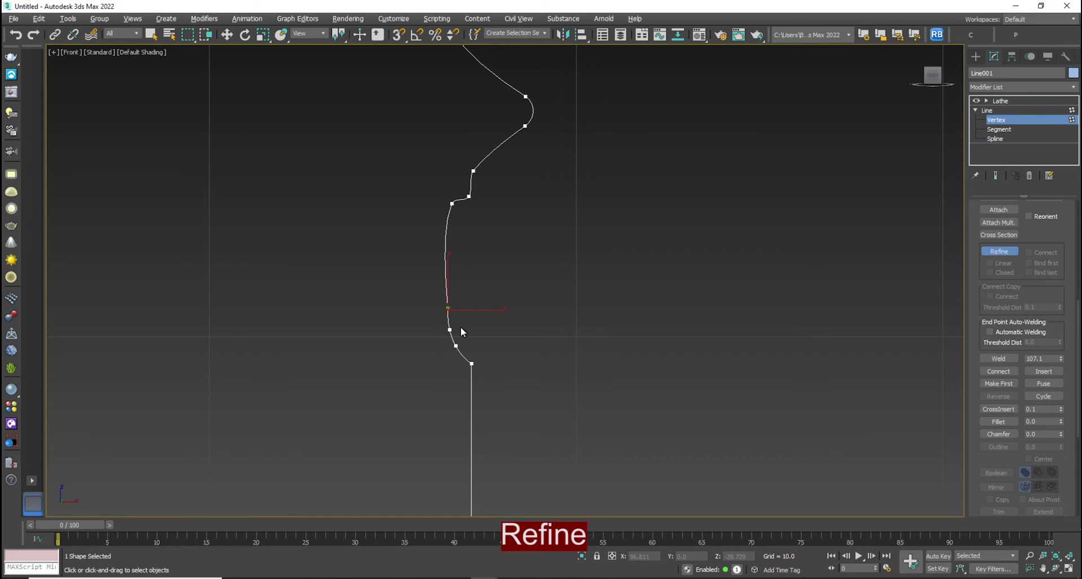
right_click(456, 342)
scroll(452, 343, "up", 4)
left_click(450, 319)
left_click_drag(463, 304, 482, 293)
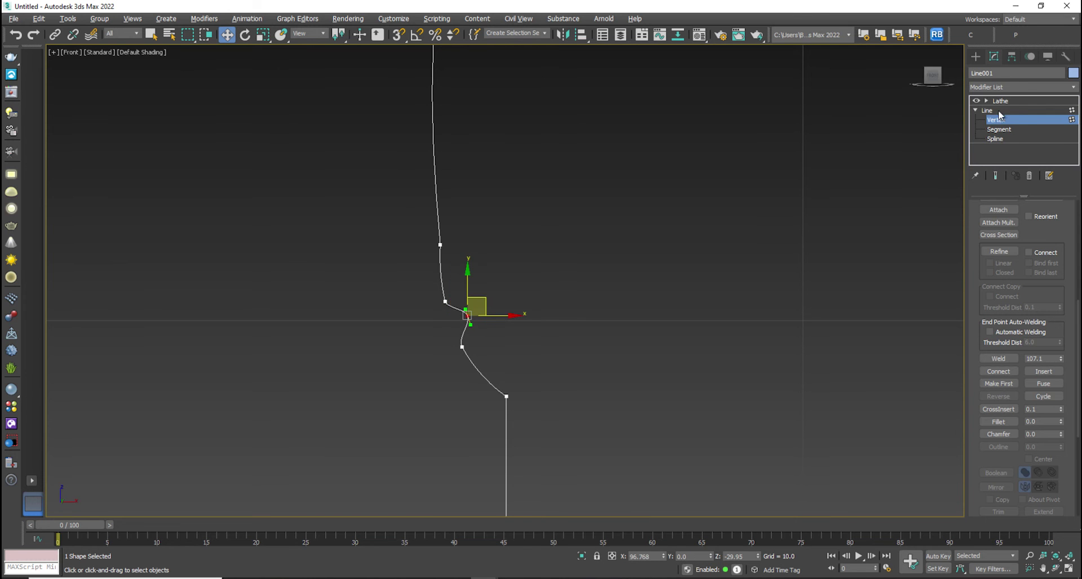
- Return to the Lathe level to check the new ridge above the shaft on the lathed stand
left_click(999, 102)
scroll(625, 367, "down", 4)
scroll(561, 445, "down", 2)
middle_click_drag(608, 384, 651, 150)
scroll(650, 151, "down", 1)
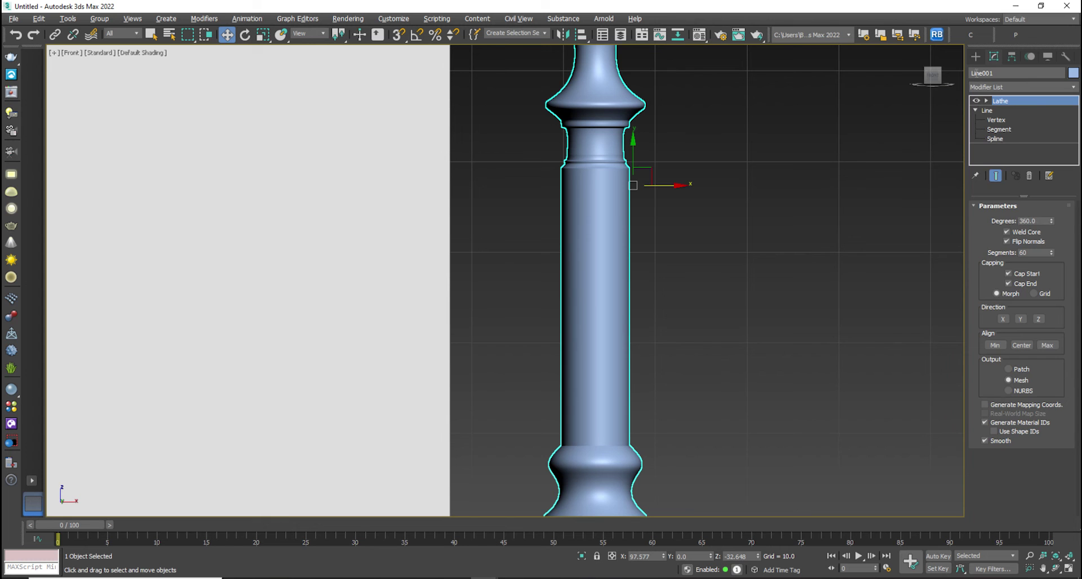
- Refine the shaft's straight profile segment with four groups of three closely spaced vertices along its length
left_click(975, 56)
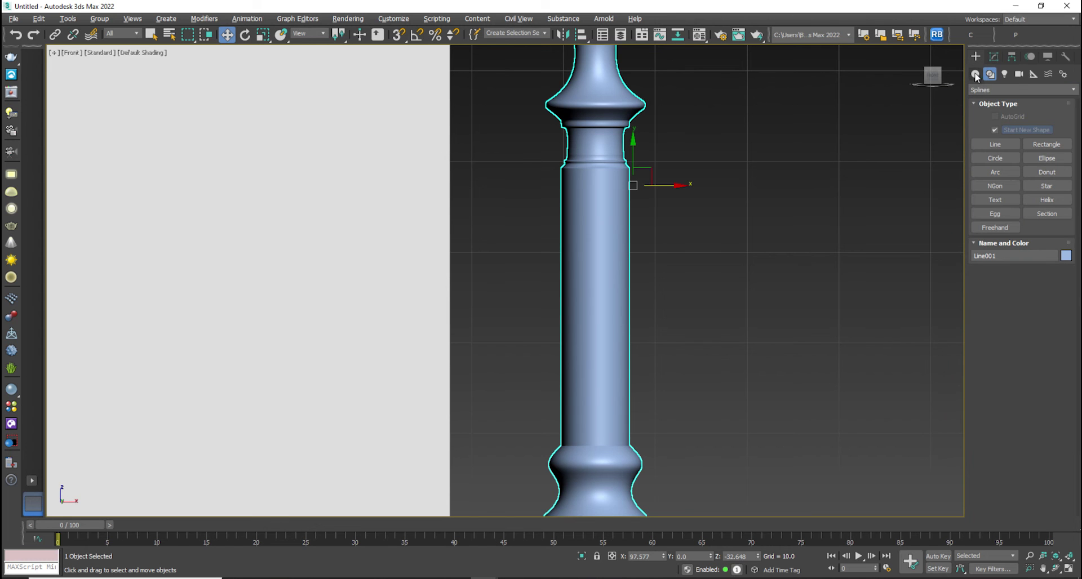
left_click(994, 56)
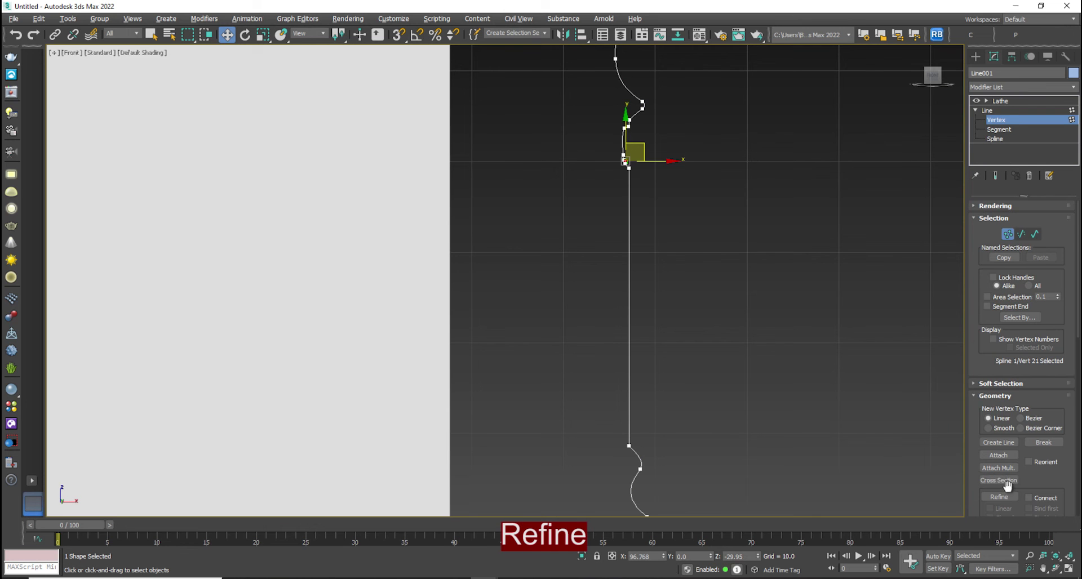
scroll(1006, 395, "down", 5)
left_click(999, 346)
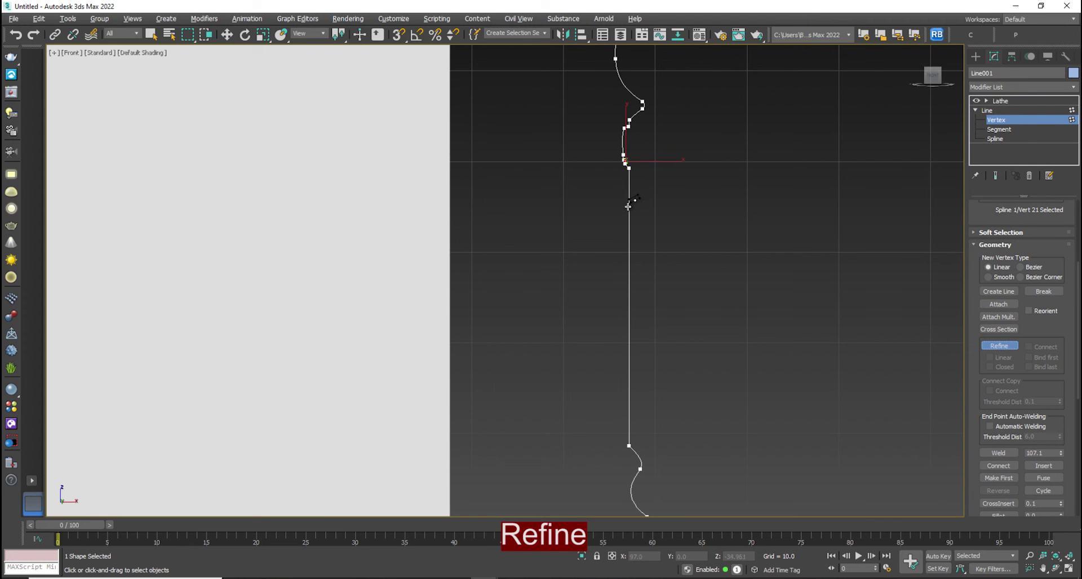
left_click(629, 280)
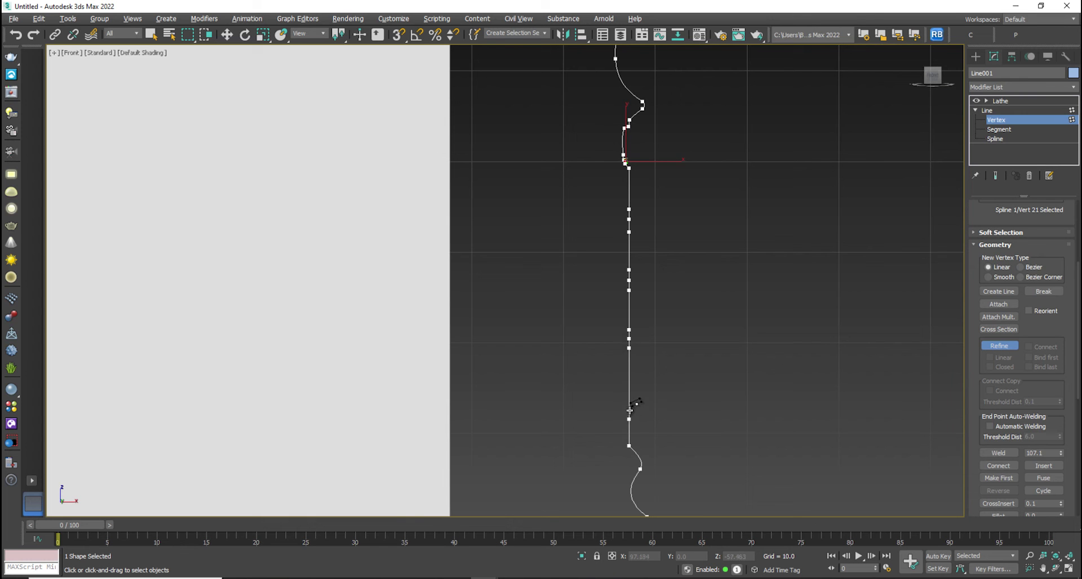
- Shift the added shaft vertices slightly upward and adjust the lowest vertex of the top group for more even spacing
key("w")
middle_click_drag(678, 379, 625, 368)
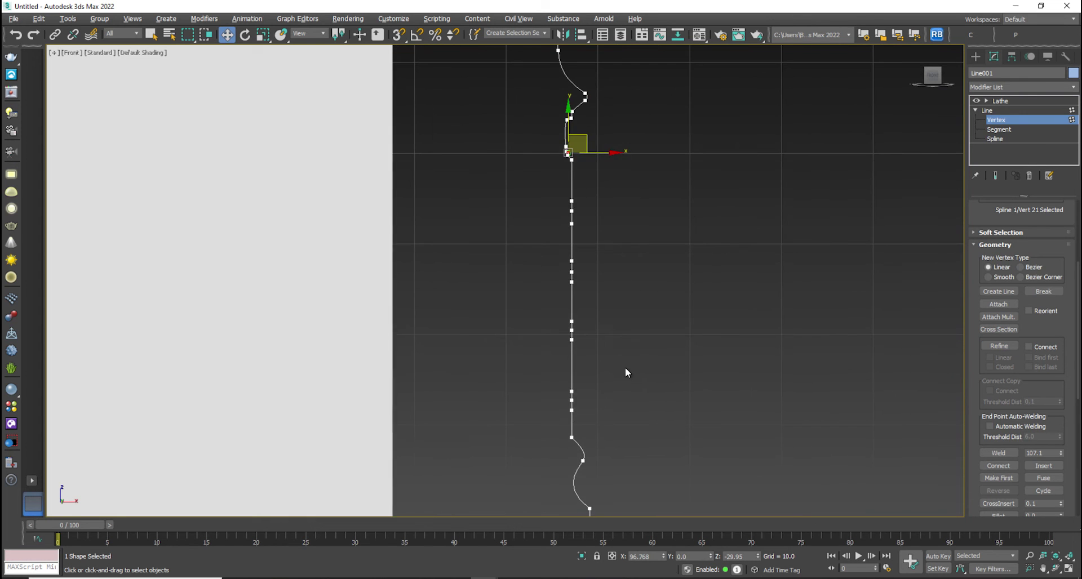
left_click_drag(566, 411, 565, 412)
left_click_drag(573, 242, 572, 236)
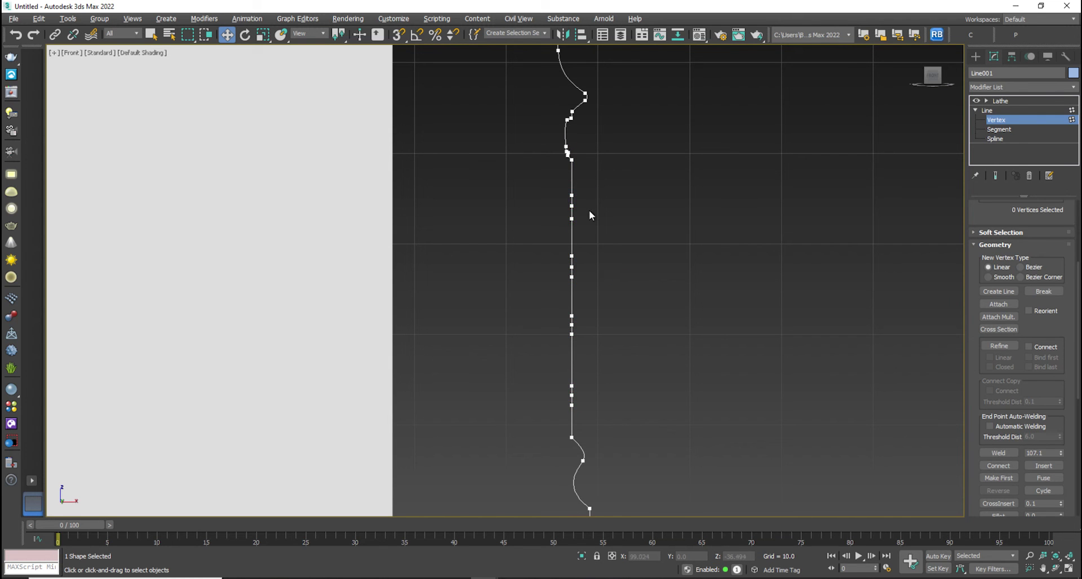
left_click(571, 219)
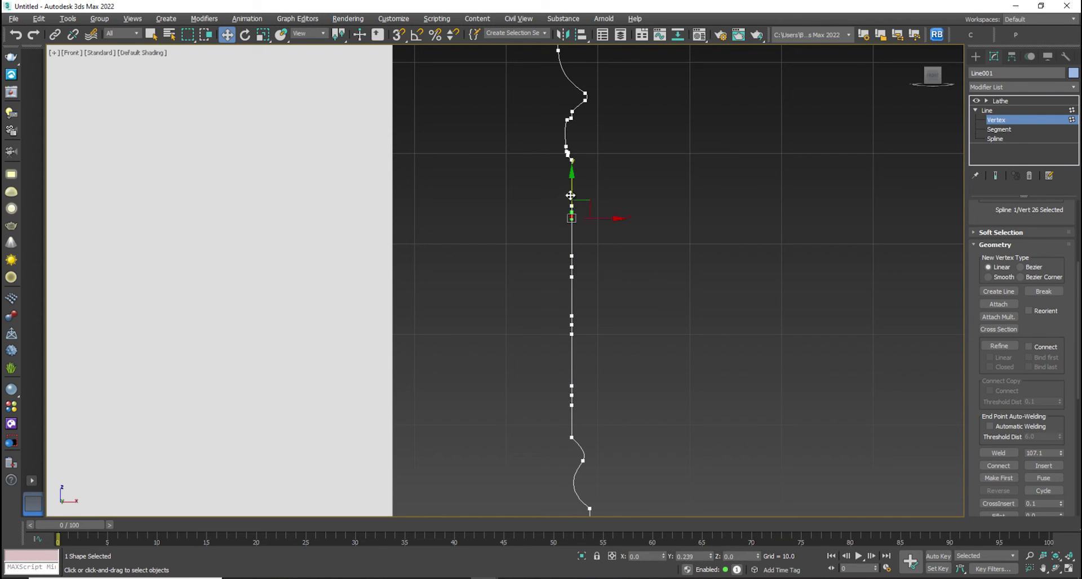
left_click(613, 250)
left_click(997, 113)
left_click(986, 121)
- Select the middle vertex of each shaft group and move them outward along X to form four pointed rings
left_click(572, 205)
left_click(571, 266, "ctrl")
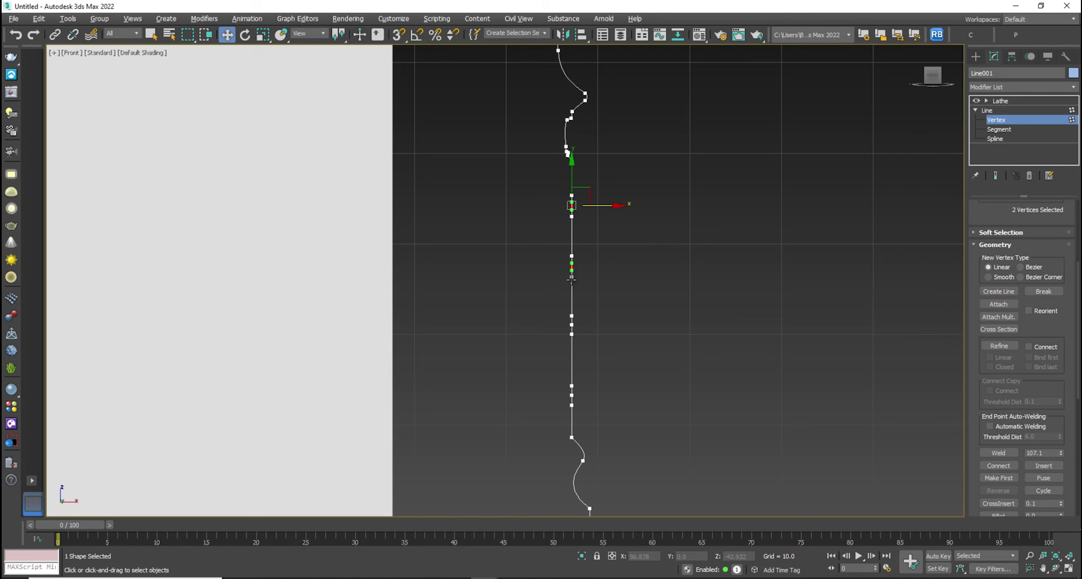
left_click_drag(601, 205, 583, 265)
left_click(597, 242)
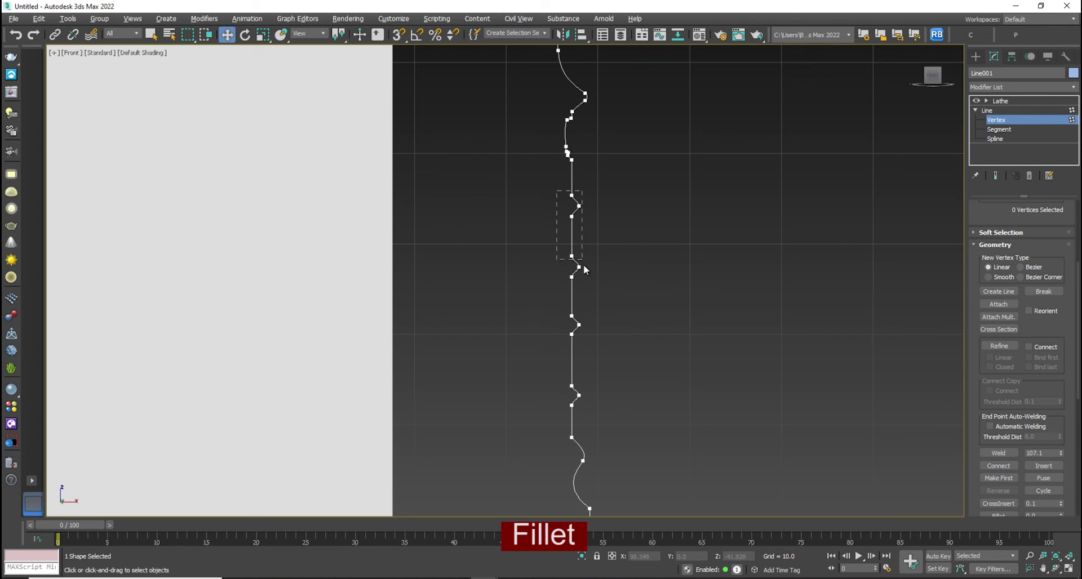
- Select the vertices of the four shaft rings and fillet them to round the rings
left_click_drag(606, 438, 606, 439)
scroll(979, 399, "down", 3)
left_click(998, 387)
scroll(552, 195, "up", 4)
left_click_drag(597, 192, 597, 187)
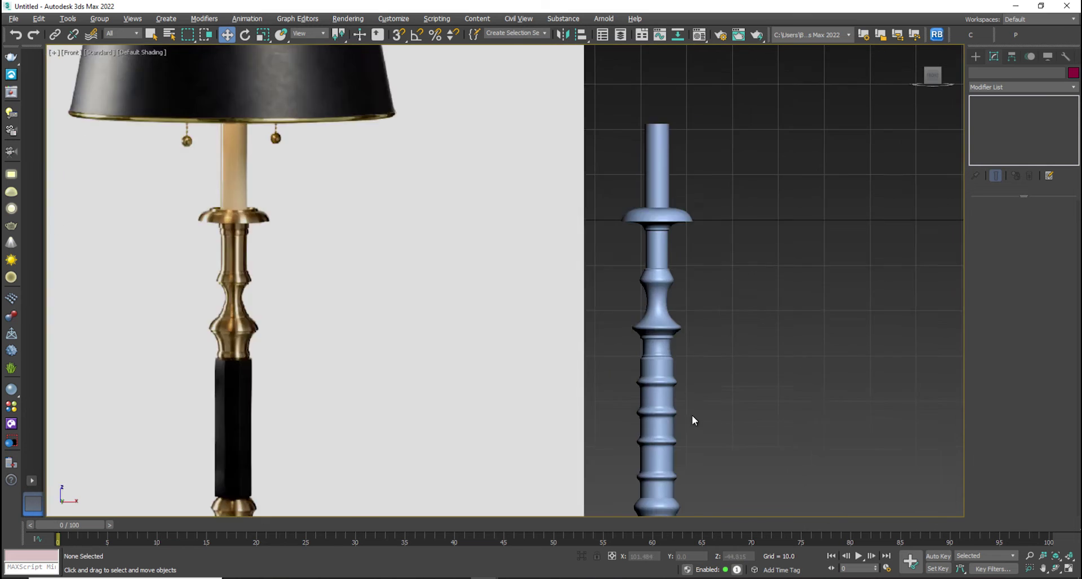
- Delete the lamp reference image from the scene, leaving only the lathed stand
scroll(692, 418, "down", 2)
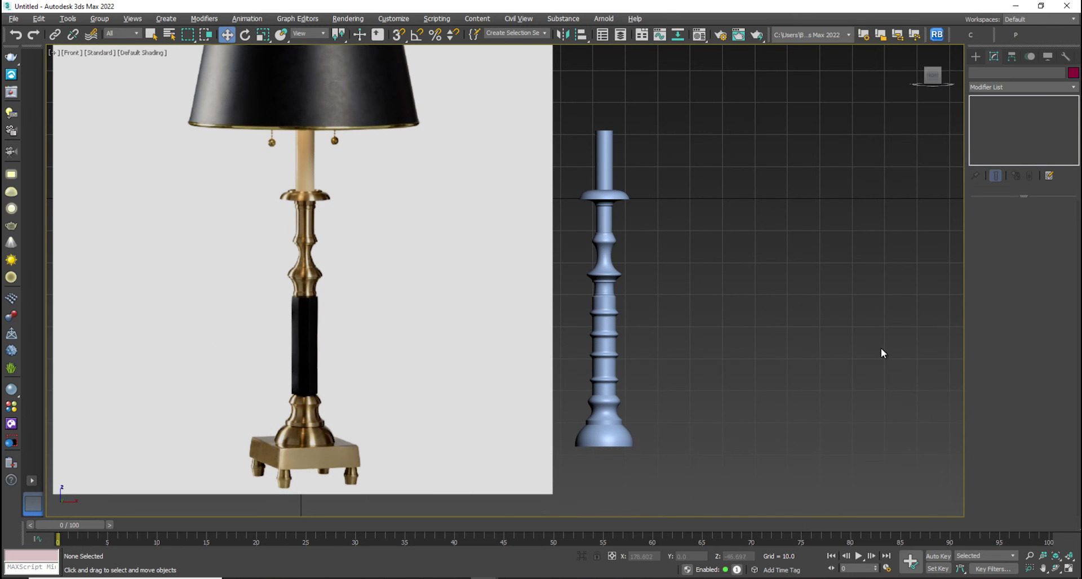
middle_click_drag(444, 222, 485, 259)
left_click(671, 466)
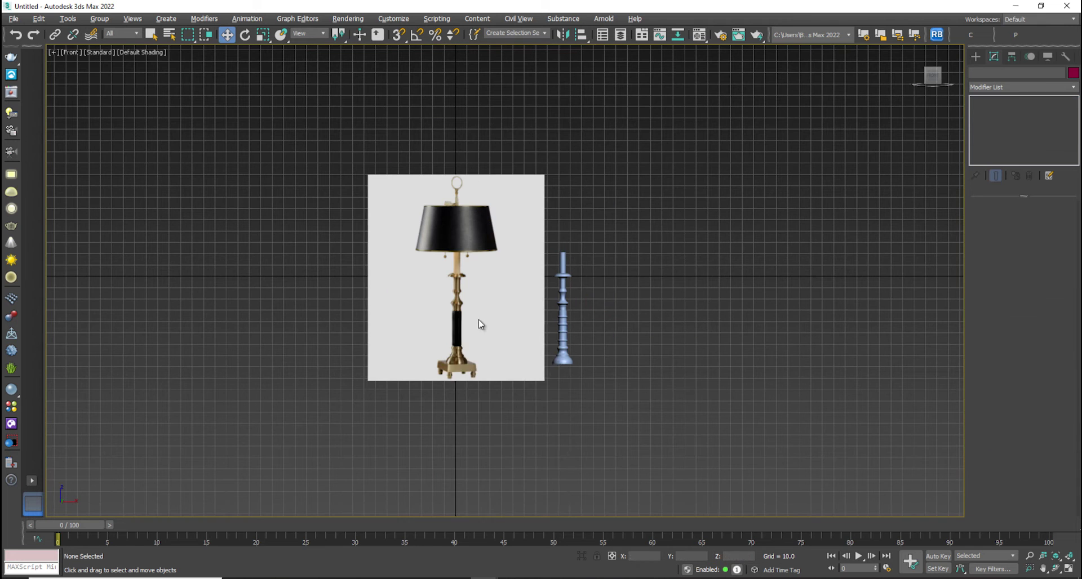
right_click(459, 449)
left_click(472, 370)
left_click(430, 294)
key("Delete")
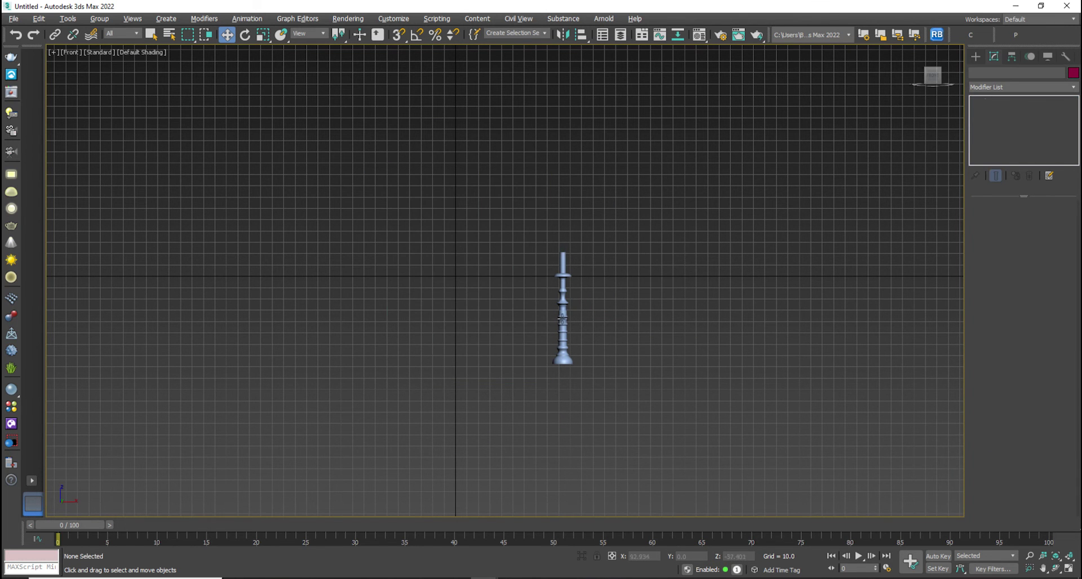
- Move the lathed stand along X onto the vertical centre line of the grid and deselect it
left_click(562, 318)
left_click_drag(561, 318, 455, 319)
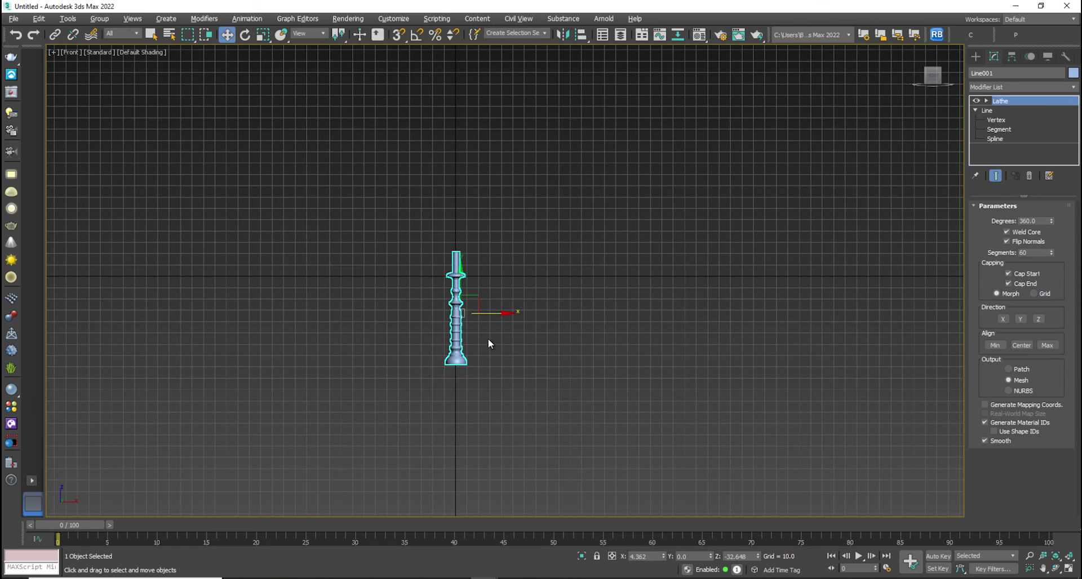
left_click(488, 339)
- Draw a square box about 20 by 20 around the lathed stand's foot in the Top view
left_click(975, 56)
left_click(994, 130)
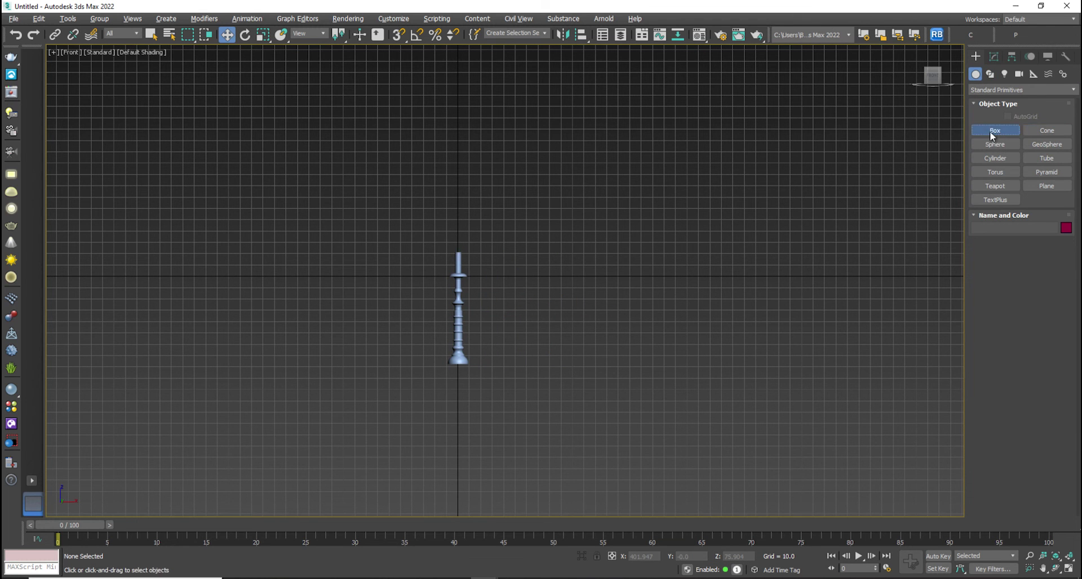
key("t")
left_click_drag(484, 233, 578, 326)
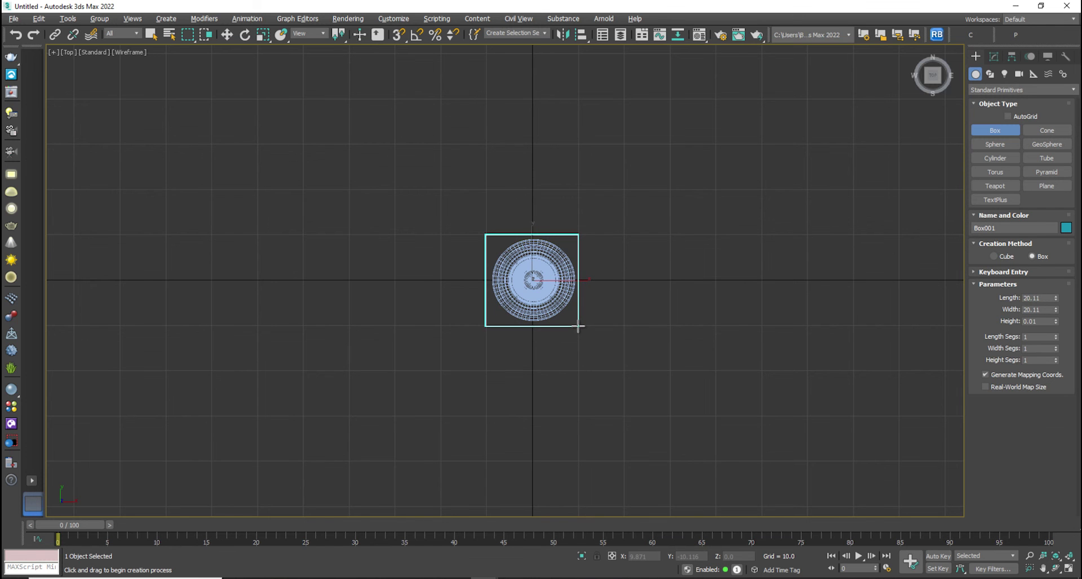
- Move the box down beneath the stand's foot and set its X position to 0
key("alt+w")
key("w")
scroll(642, 179, "up", 6)
scroll(676, 169, "down", 2)
left_click_drag(685, 141, 677, 227)
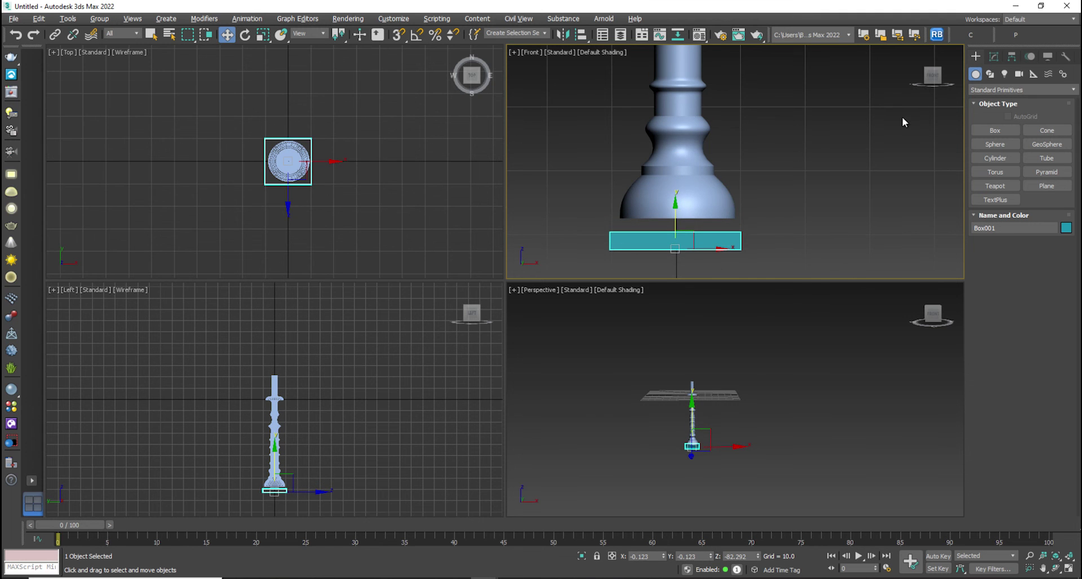
right_click(663, 557)
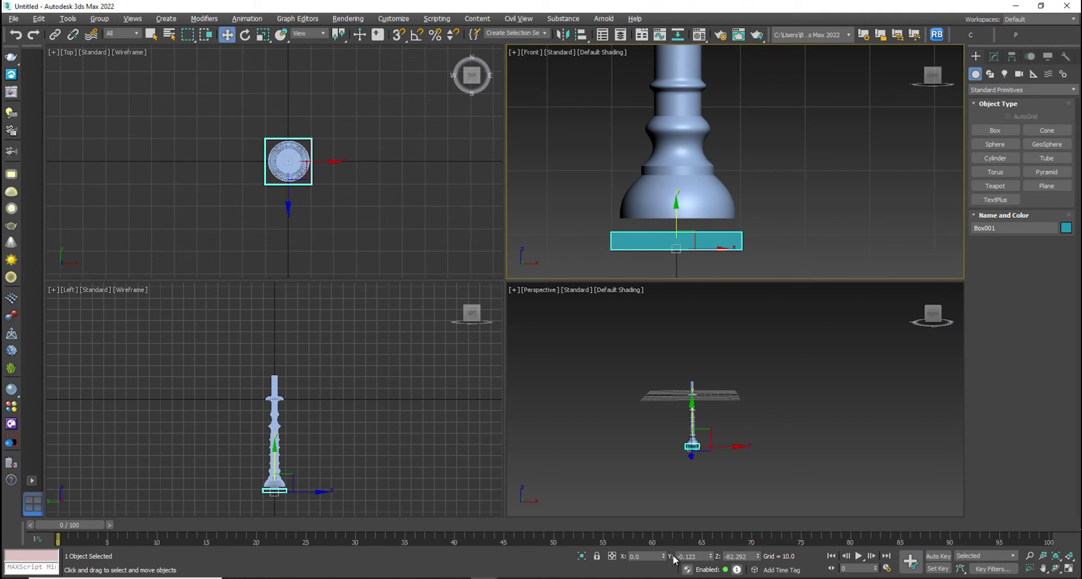
- Increase the base box's height until it meets the stand's foot, and deselect it
left_click(994, 56)
left_click_drag(1056, 246, 1054, 192)
left_click(824, 206)
- Draw a tube lampshade centred on the stand in the Top view, with radii about 30 and 29 and height about 41
scroll(817, 204, "down", 2)
scroll(769, 295, "down", 2)
middle_click_drag(695, 389, 648, 443)
scroll(649, 442, "up", 5)
middle_click_drag(737, 117, 722, 185)
scroll(722, 185, "down", 2)
left_click(976, 56)
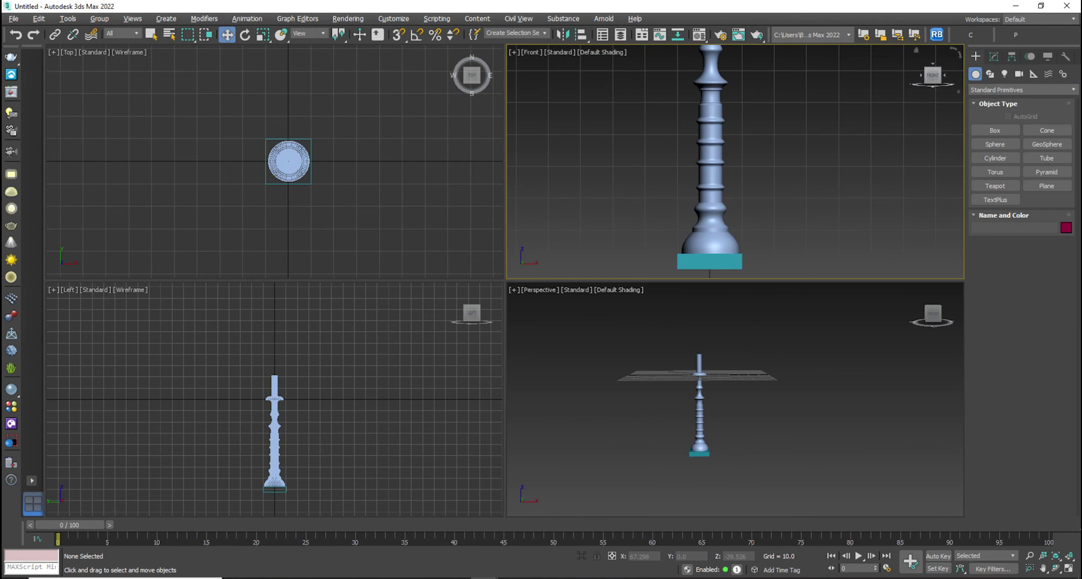
left_click(1047, 160)
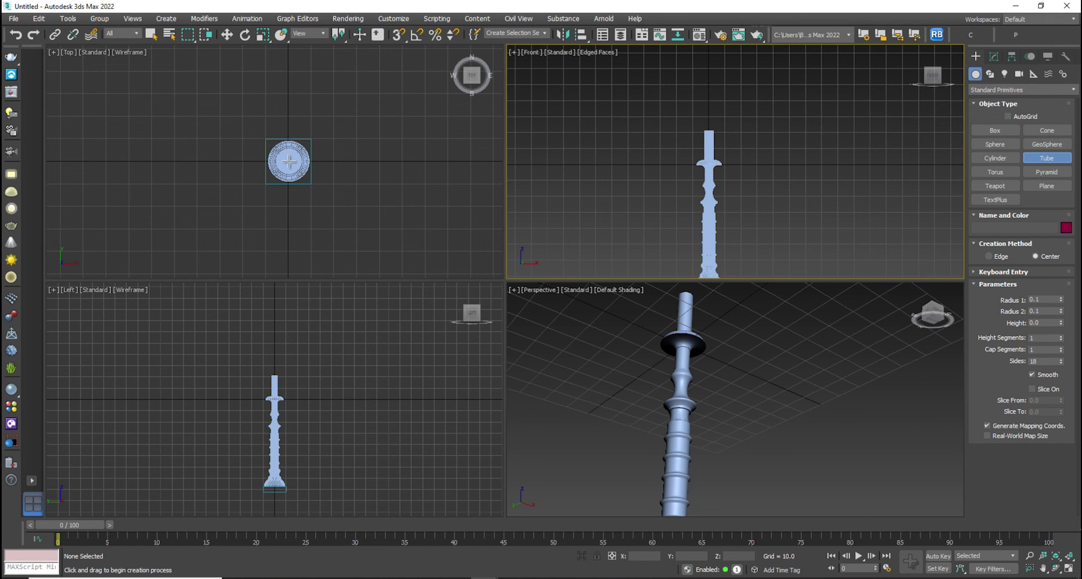
left_click_drag(288, 160, 345, 202)
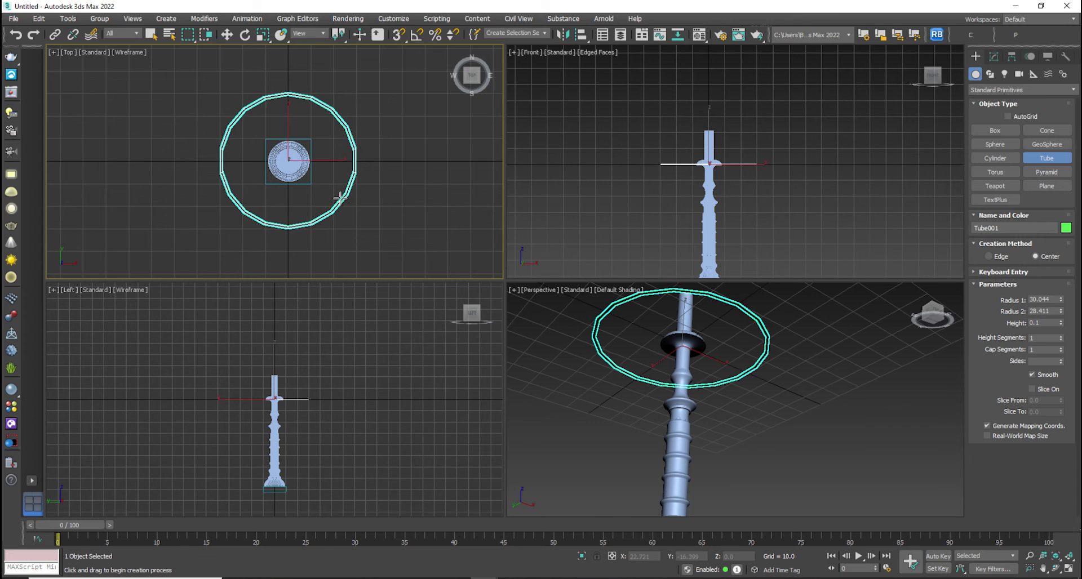
left_click(341, 198)
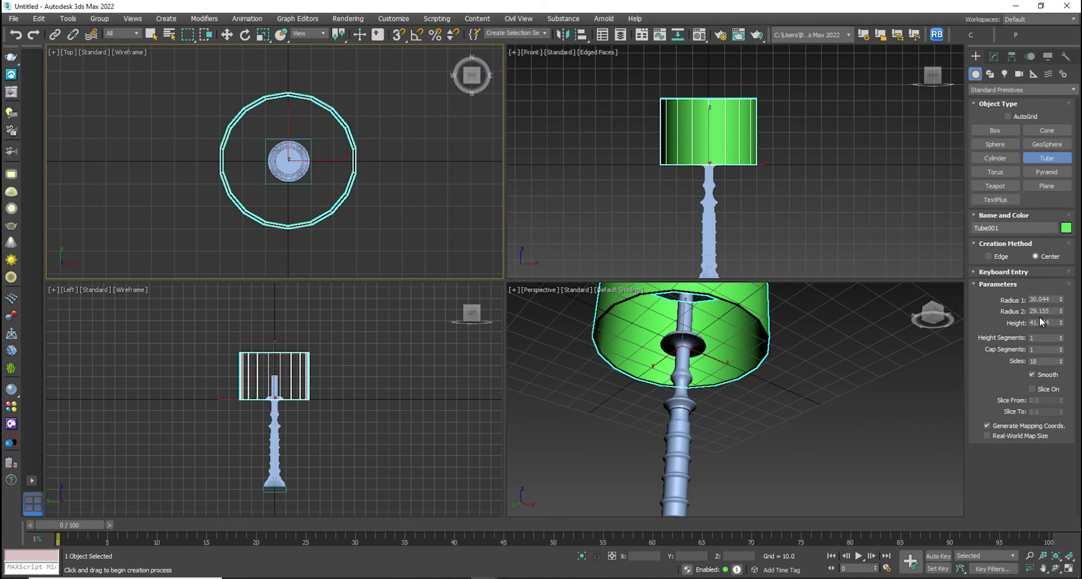
- Try a different inner radius for the tube lampshade
left_click_drag(1062, 313, 1059, 280)
scroll(797, 410, "down", 5)
key("ctrl+z")
key("ctrl+z")
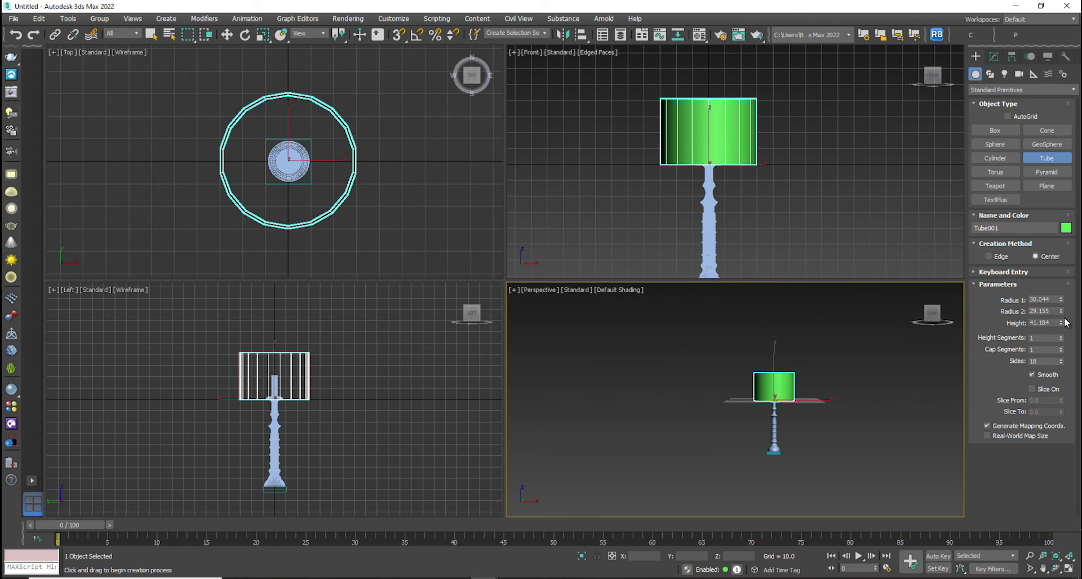
- Increase the tube's height to about 42.8 and move it slightly down the stand
left_click_drag(1063, 322, 1062, 319)
key("w")
left_click_drag(709, 129, 718, 151)
right_click(718, 151)
- Set the tube lampshade's number of sides to 40
left_click(994, 56)
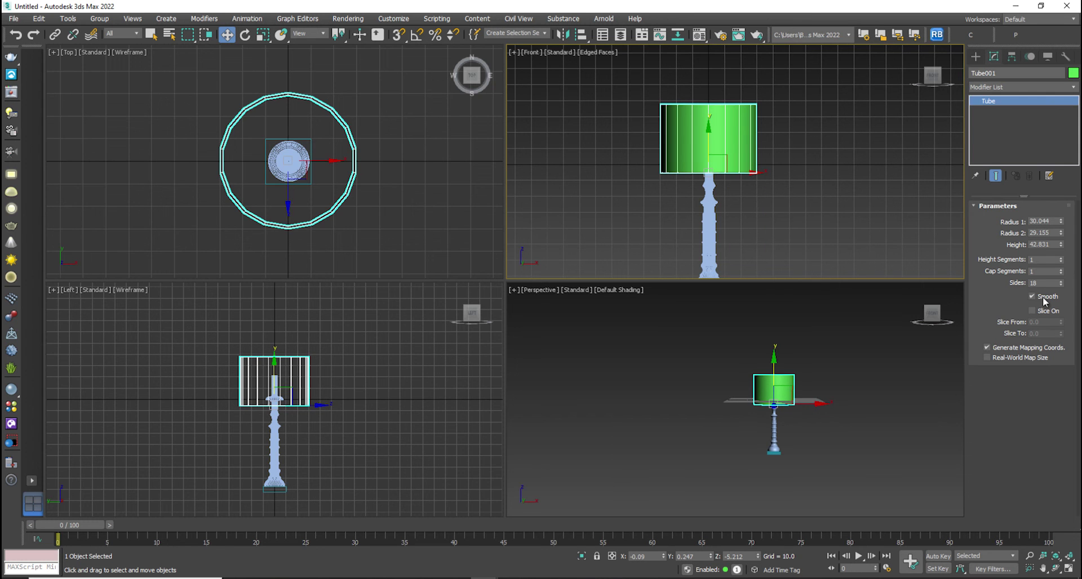
type("40")
key("Return")
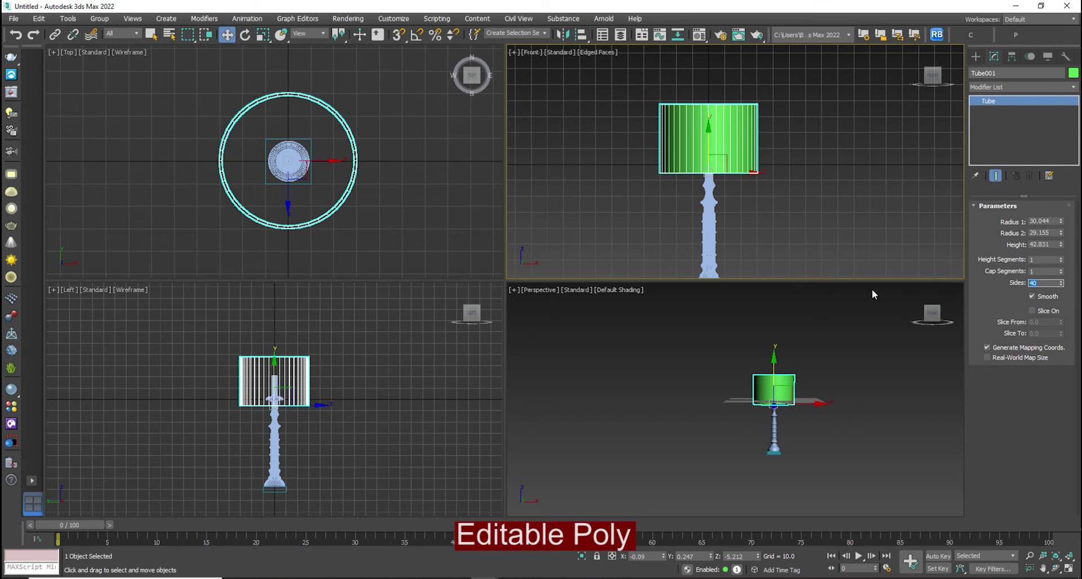
- Convert the tube lampshade to an Editable Poly
right_click(661, 107)
mouse_move(692, 241)
left_click(821, 249)
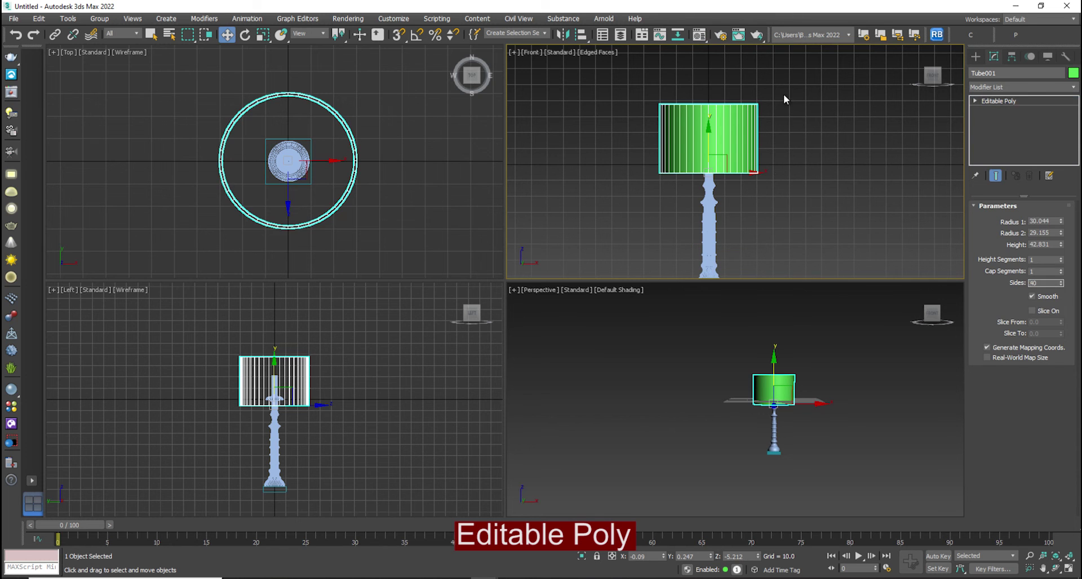
- Taper the lampshade by scaling its top vertices inward and moving them slightly down, and leave vertex editing
key("1")
left_click_drag(777, 107, 708, 120)
key("r")
key("w")
left_click_drag(709, 73, 709, 85)
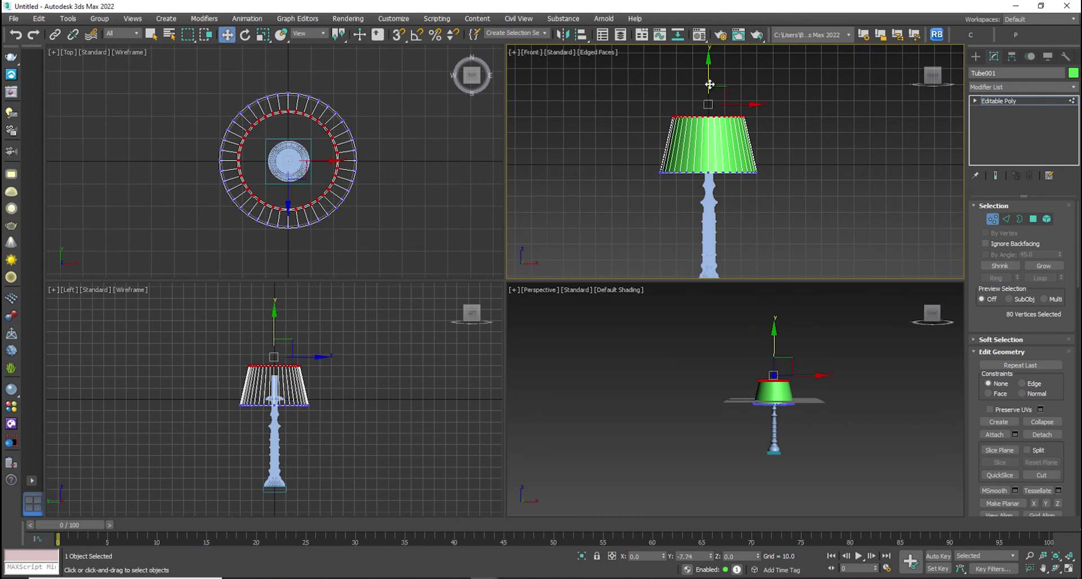
left_click(992, 219)
left_click(813, 468)
- Select the whole lampshade and scale it uniformly to about 115 percent
key("alt+w")
scroll(617, 382, "up", 3)
middle_click_drag(616, 382, 499, 394, "alt")
left_click(484, 242)
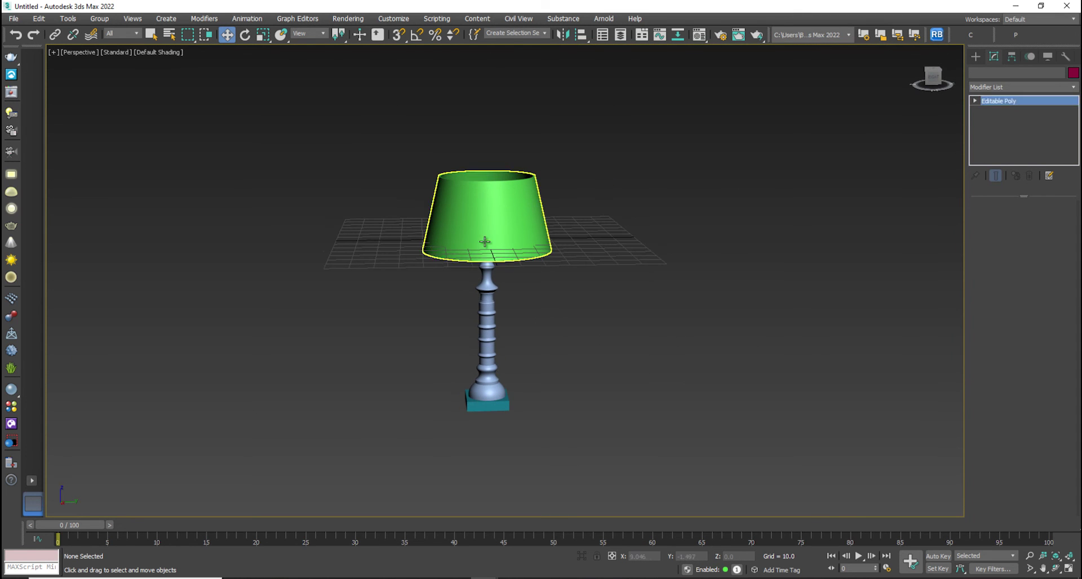
left_click(485, 241)
key("r")
left_click_drag(483, 240, 483, 241)
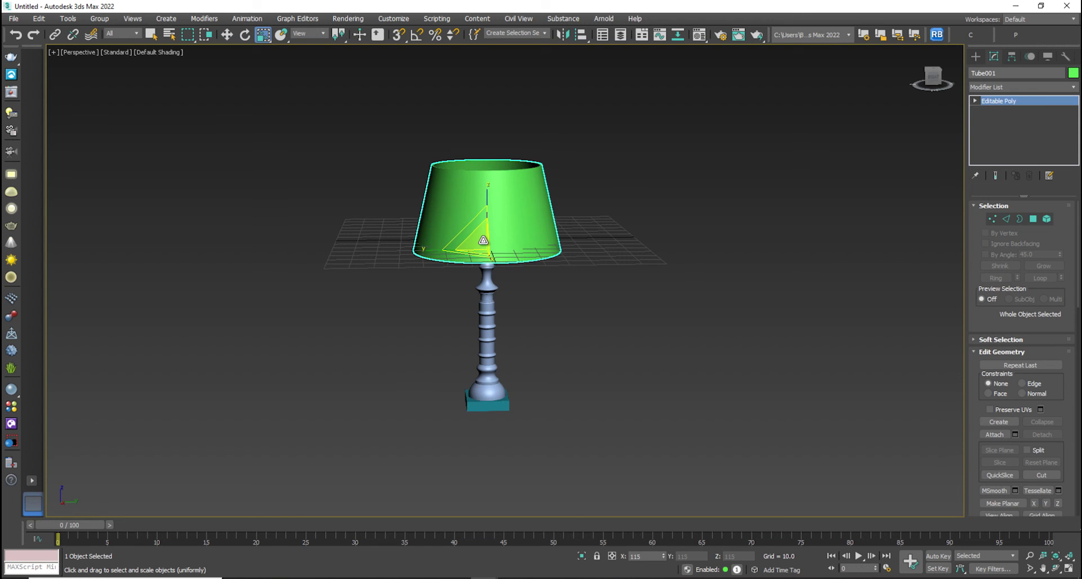
- Set the base box's length and width to 24 and deselect it
left_click(488, 402)
type("24")
key("Tab")
type("24")
key("Return")
left_click(730, 348)
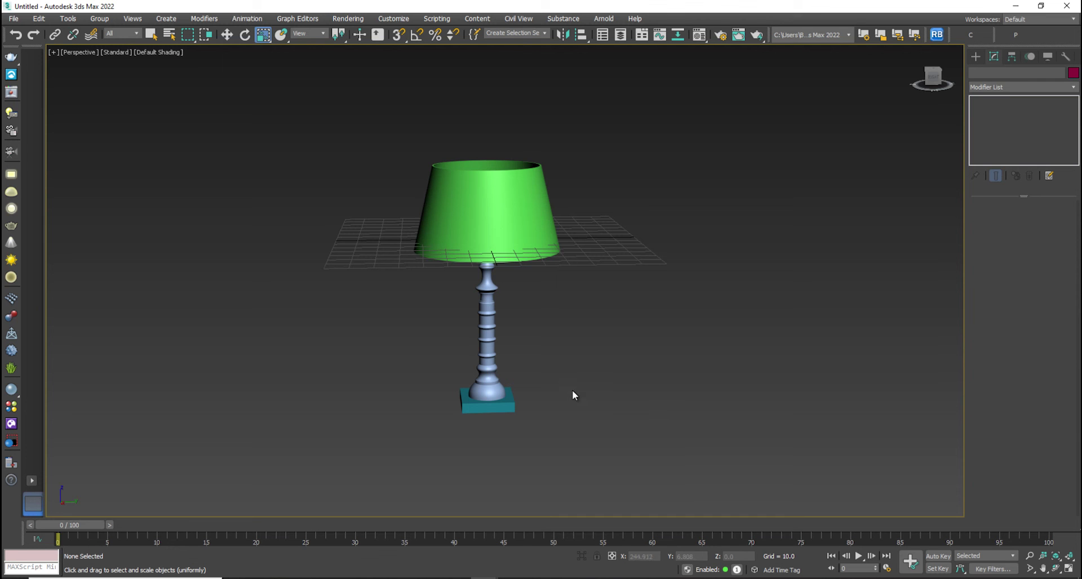
- Convert the lathed stand to an Editable Poly and deselect it
middle_click_drag(558, 408, 460, 334, "alt")
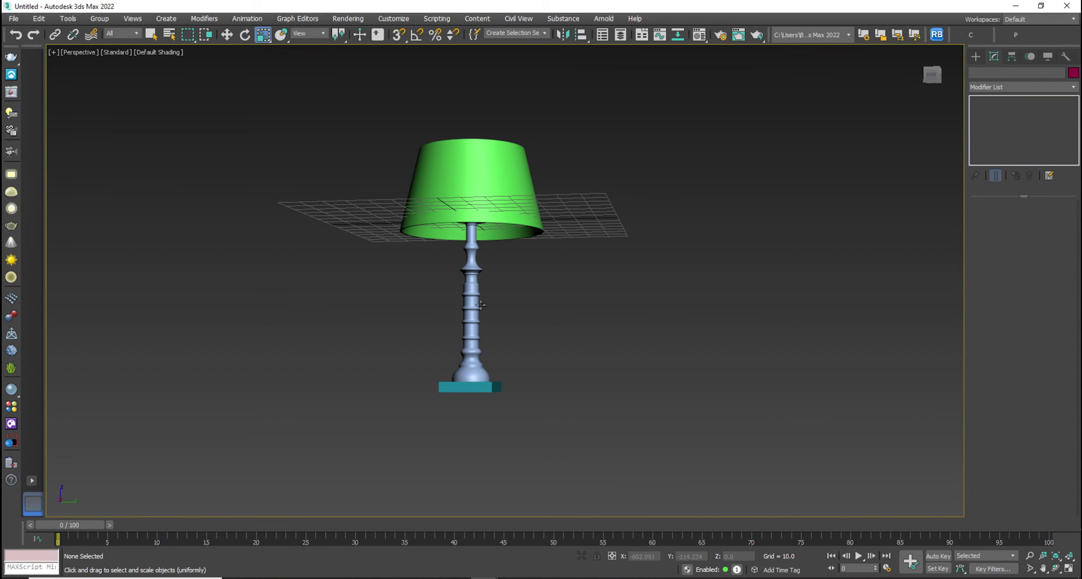
left_click(480, 305)
right_click(466, 333)
mouse_move(510, 463)
left_click(631, 471)
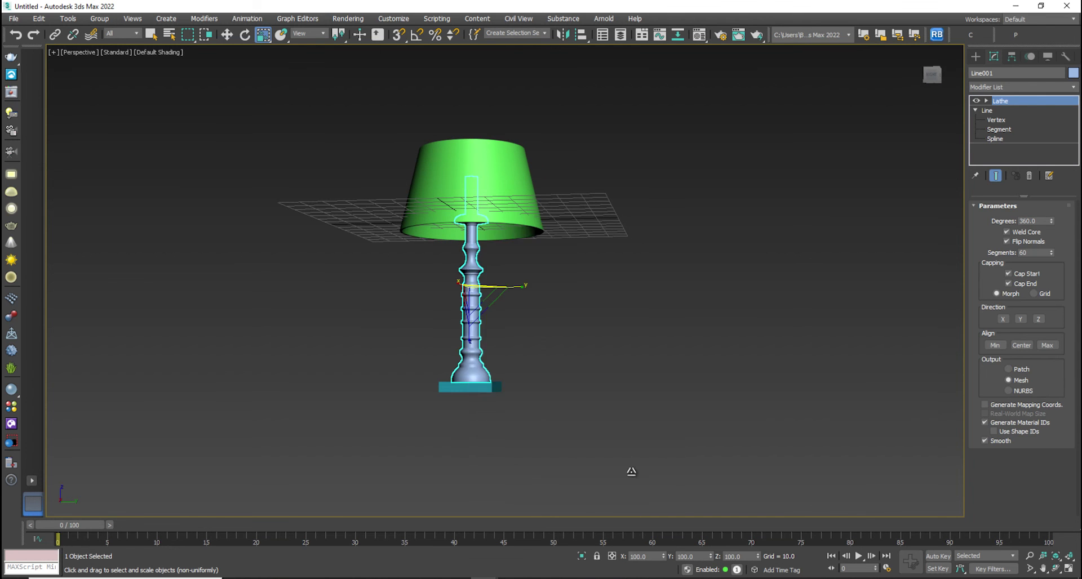
left_click(512, 340)
- Select the shade, stand and base together, bring them into the Lathe_Env.max scene and dismiss the Scene Converter
middle_click_drag(512, 340, 522, 351, "alt")
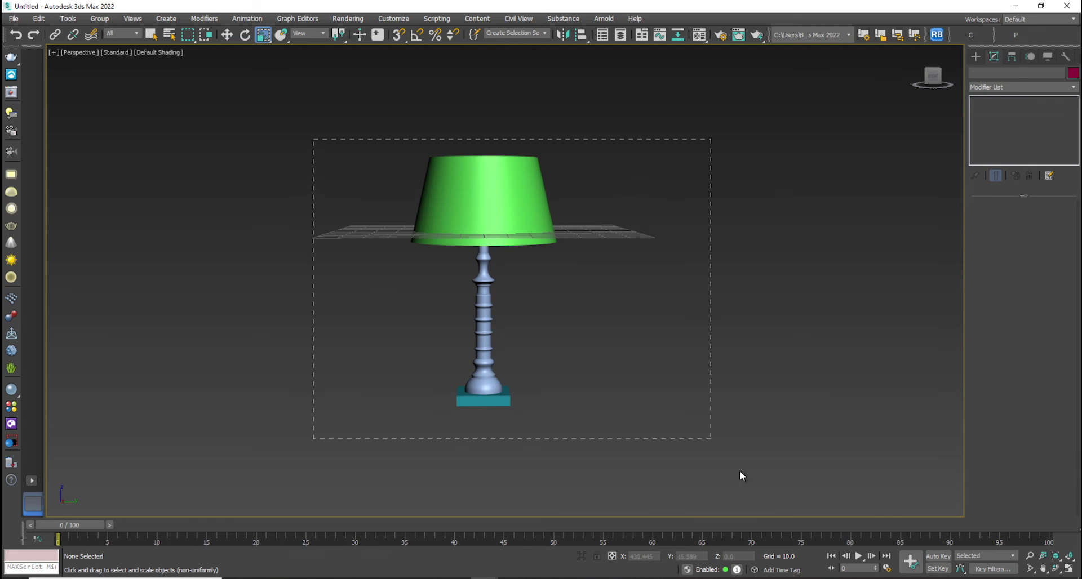
left_click_drag(739, 472, 834, 488)
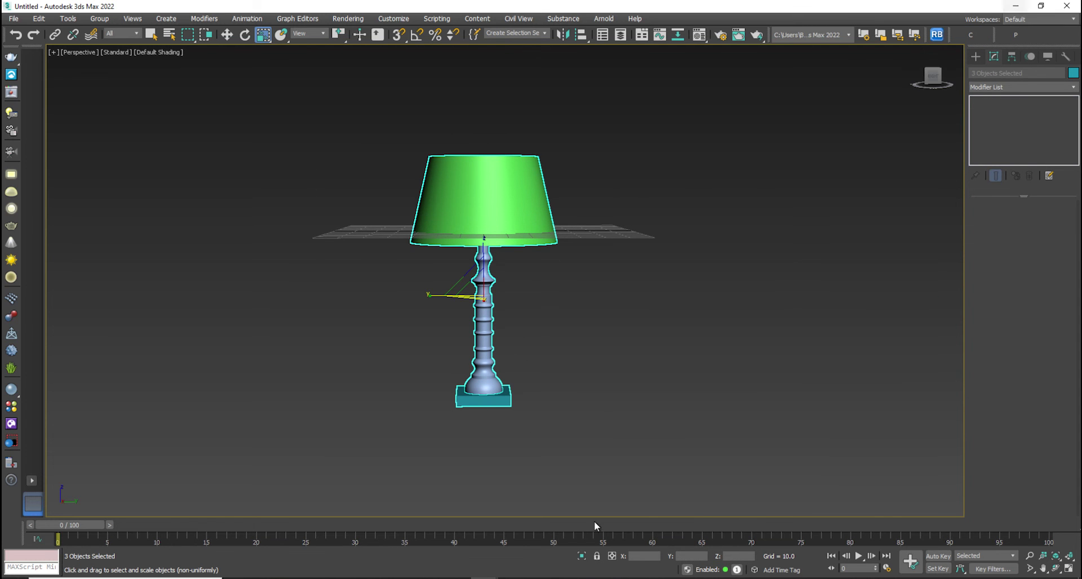
left_click(423, 535)
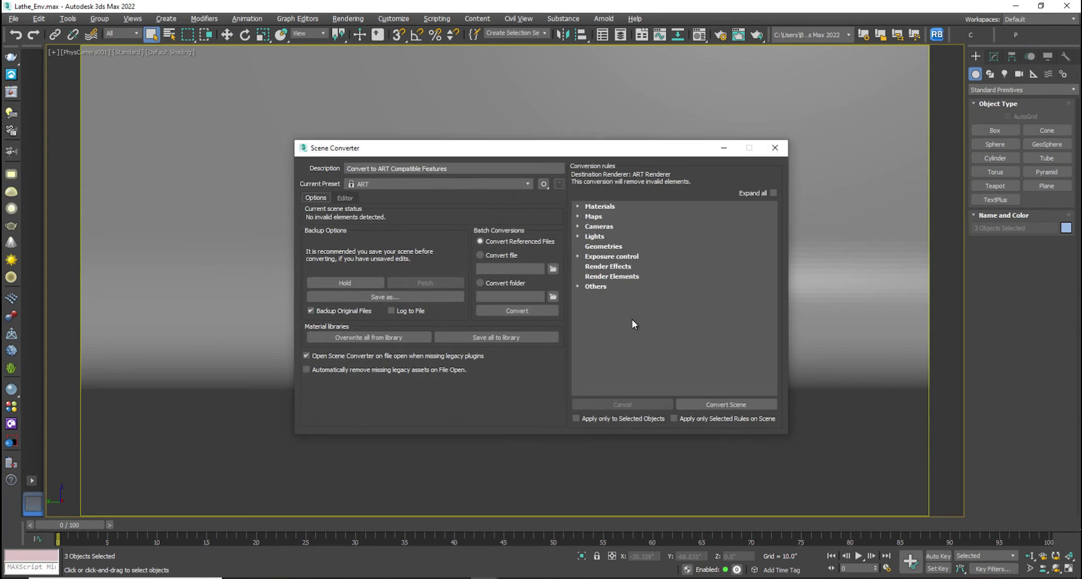
left_click(781, 151)
- Move the three imported lamp objects across the Top view, closer to the studio lights and backdrop
key("alt+w")
scroll(317, 189, "down", 8)
right_click(330, 123)
key("w")
scroll(329, 123, "up", 2)
scroll(329, 123, "up", 3)
left_click_drag(280, 163, 213, 220)
- Group the three selected lamp objects under the name lamp
left_click(99, 19)
left_click(107, 32)
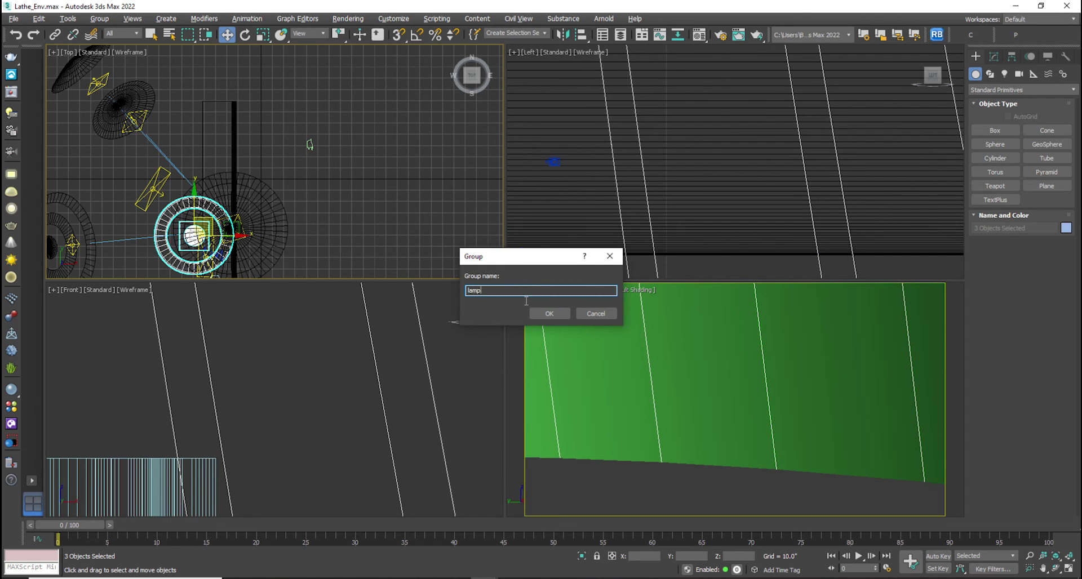
key("Return")
- Scale the lamp group uniformly down to about 39 percent in the Top view
middle_click_drag(251, 242, 417, 132)
scroll(414, 130, "down", 3)
key("r")
left_click_drag(390, 125, 388, 224)
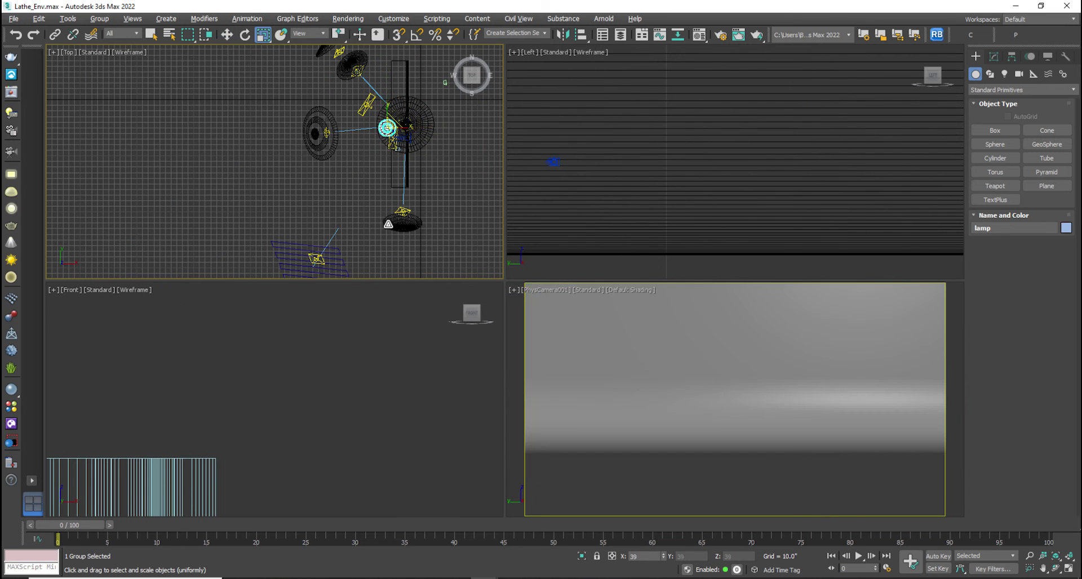
- Raise the lamp group to floor level and shift it sideways among the lights in the Left view
scroll(762, 207, "down", 3)
middle_click_drag(763, 208, 789, 73)
scroll(743, 217, "down", 4)
key("w")
left_click_drag(743, 179, 745, 136)
scroll(763, 157, "up", 5)
left_click_drag(661, 134, 739, 141)
scroll(413, 141, "up", 5)
right_click(680, 410)
scroll(274, 431, "down", 15)
scroll(272, 431, "up", 10)
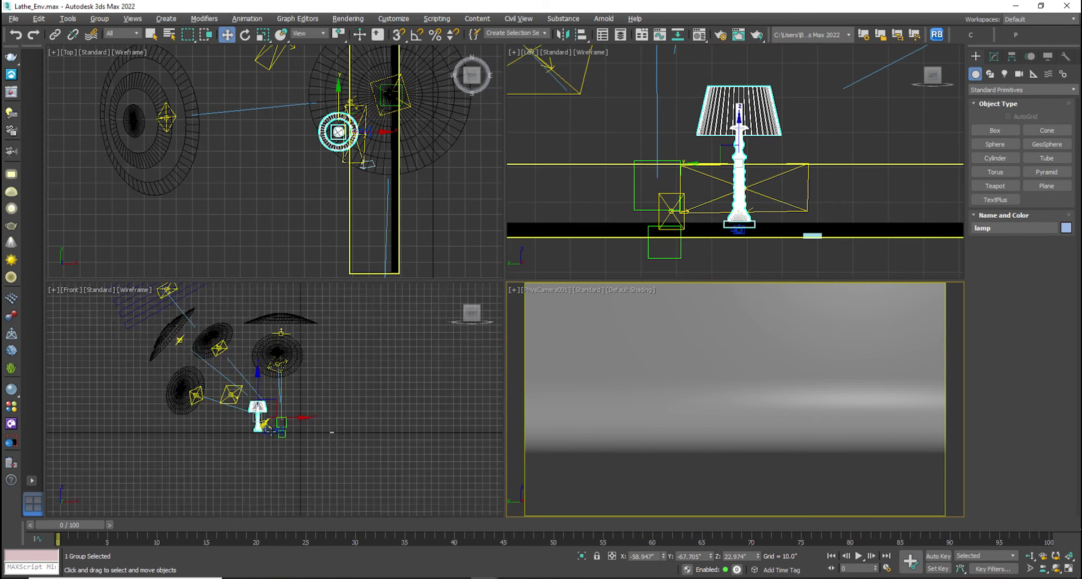
- Shrink the lamp group further and shift its position in the Front view
scroll(271, 432, "down", 10)
key("r")
left_click_drag(239, 385, 229, 574)
left_click_drag(304, 419, 293, 412)
- Scale the lamp group uniformly down again to about 40 percent so it fits the camera view
scroll(277, 432, "up", 8)
key("r")
left_click_drag(208, 384, 202, 448)
- Lower the lamp group vertically to a Z position of about 1.58 inches
key("w")
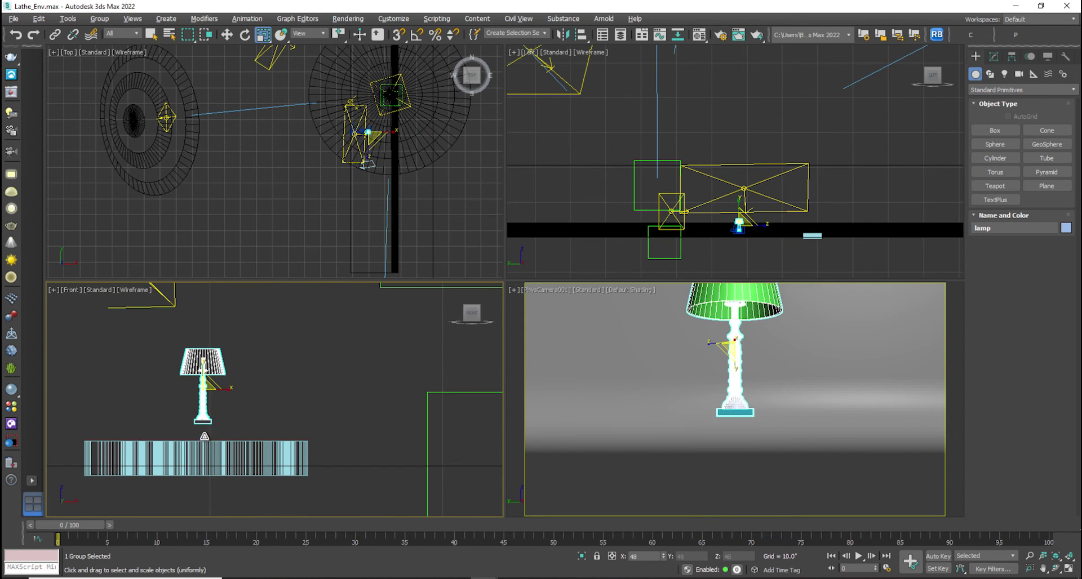
scroll(293, 389, "down", 8)
left_click_drag(294, 375, 294, 385)
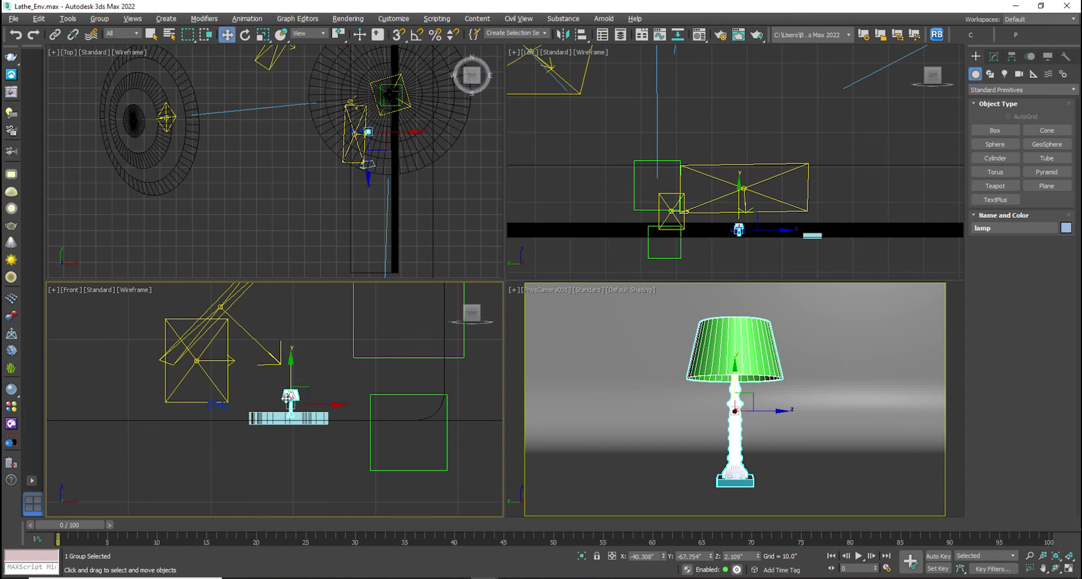
scroll(347, 413, "up", 8)
left_click_drag(734, 385, 734, 410)
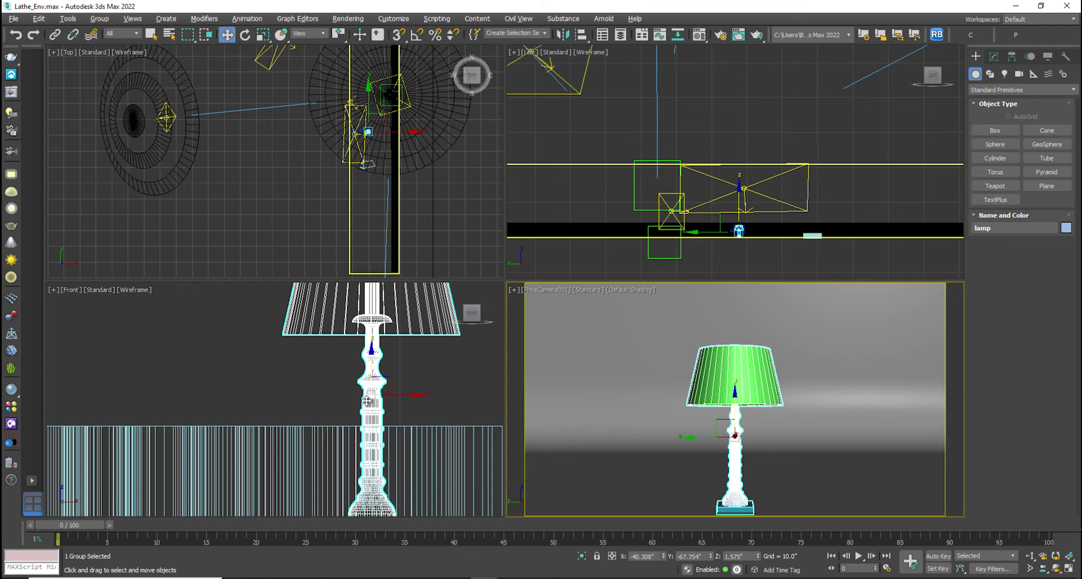
- Change the Top and Front viewports from wireframe to shaded display
scroll(776, 215, "up", 2)
right_click(776, 215)
key("F3")
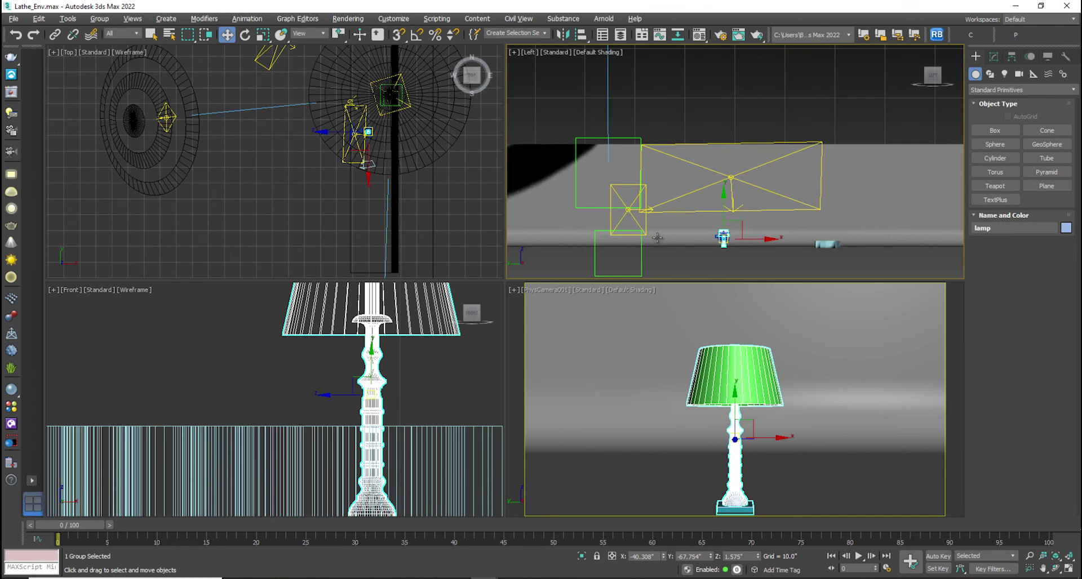
key("F3")
right_click(390, 198)
key("F3")
right_click(364, 409)
key("F3")
- Clear the light-blue cylinder out of the way of the lamp in the Front view
scroll(364, 409, "down", 8)
left_click(374, 416)
left_click_drag(364, 398, 364, 452)
scroll(366, 418, "up", 6)
left_click_drag(384, 417, 440, 480)
- Select the lamp group and move it along X to about -39.16 inches, and maximize the camera view
scroll(436, 415, "up", 7)
middle_click_drag(127, 465, 362, 471)
left_click(316, 394)
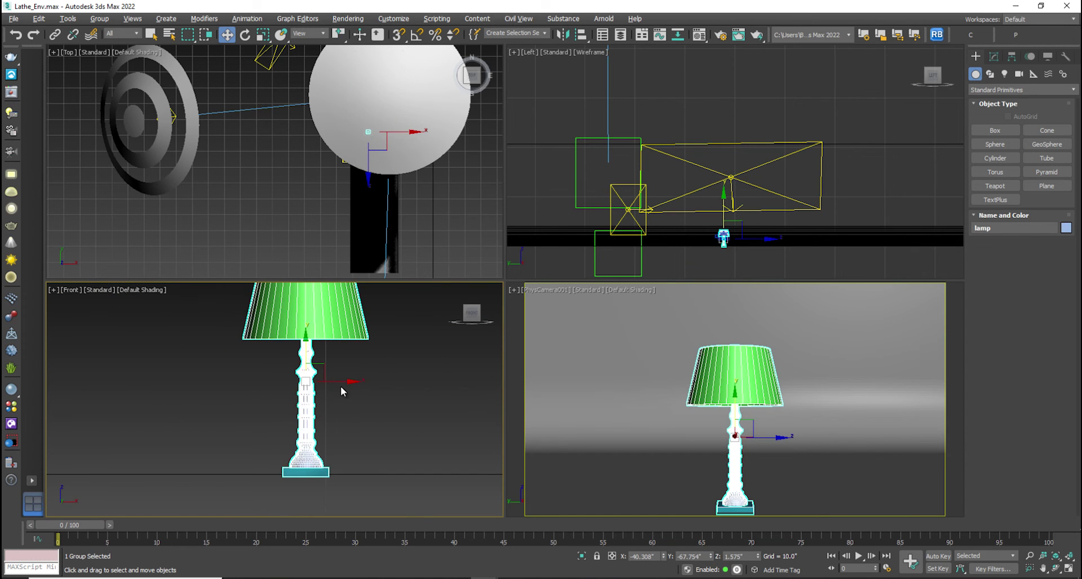
left_click_drag(352, 382, 428, 381)
mouse_move(795, 444)
middle_mouse_down()
mouse_move(799, 424)
mouse_move(823, 434)
mouse_move(795, 428)
mouse_move(794, 451)
middle_mouse_up()
key("alt+w")
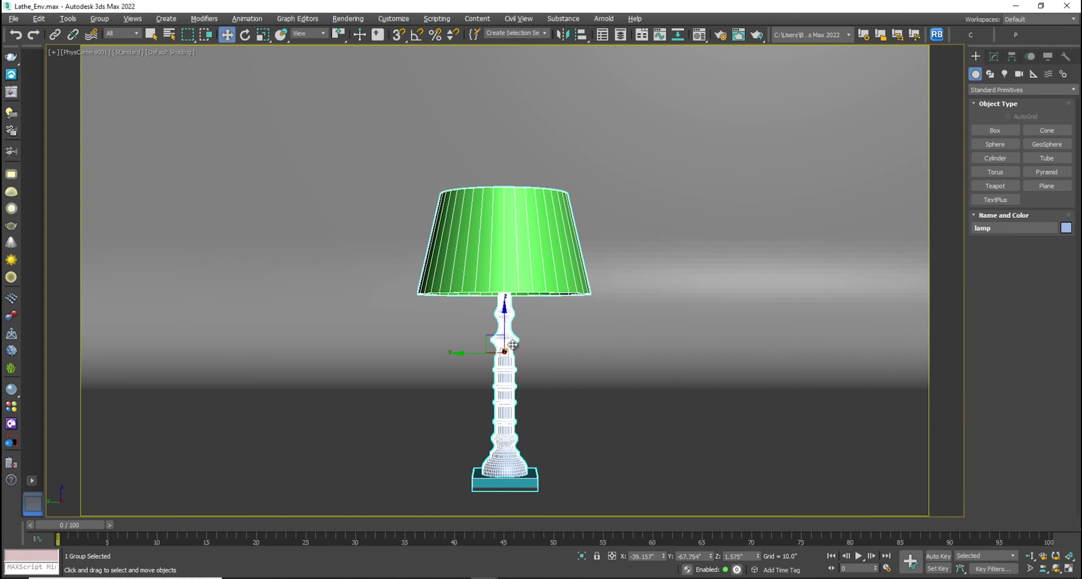
- Scale the lamp group up slightly in the camera view and deselect it
key("r")
left_click_drag(501, 365, 502, 318)
key("w")
left_click(653, 415)
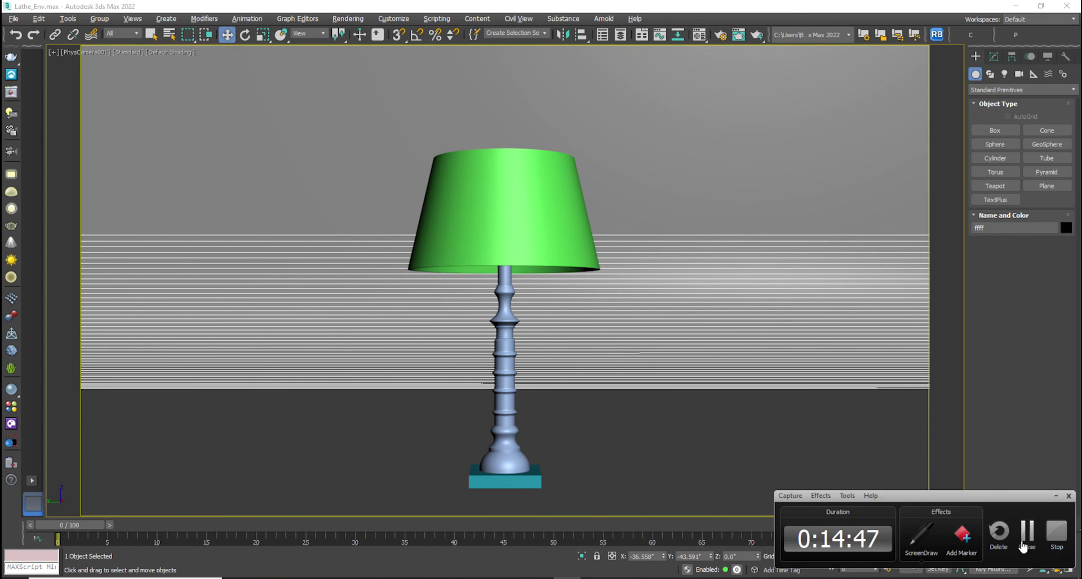
left_click(1026, 538)
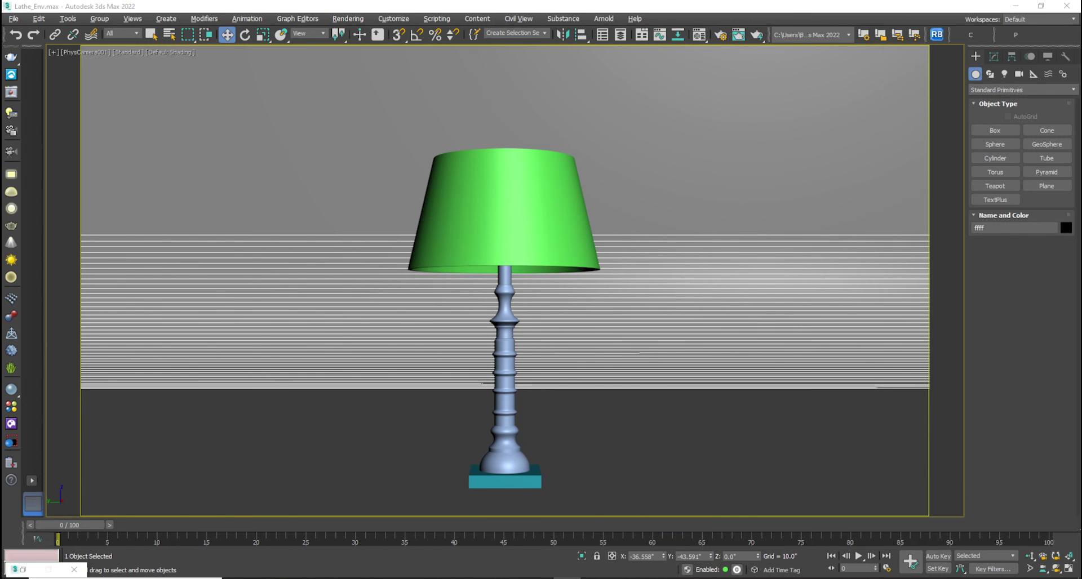
- Open the Material Editor and convert the lamp group to Editable Poly
left_click(698, 36)
left_click_drag(186, 124, 188, 88)
left_click(544, 241)
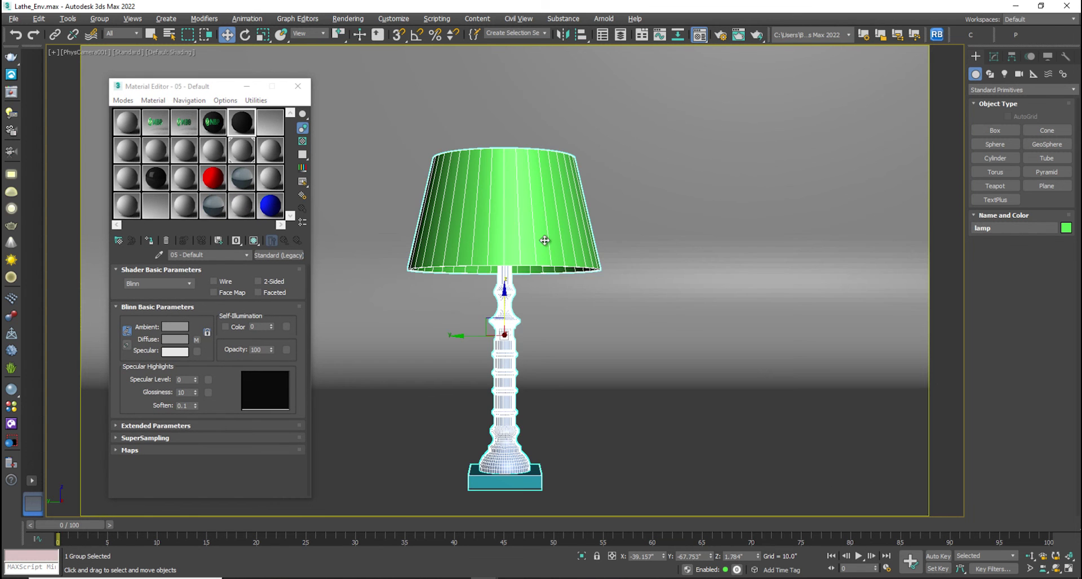
right_click(578, 198)
mouse_move(648, 297)
left_click(714, 297)
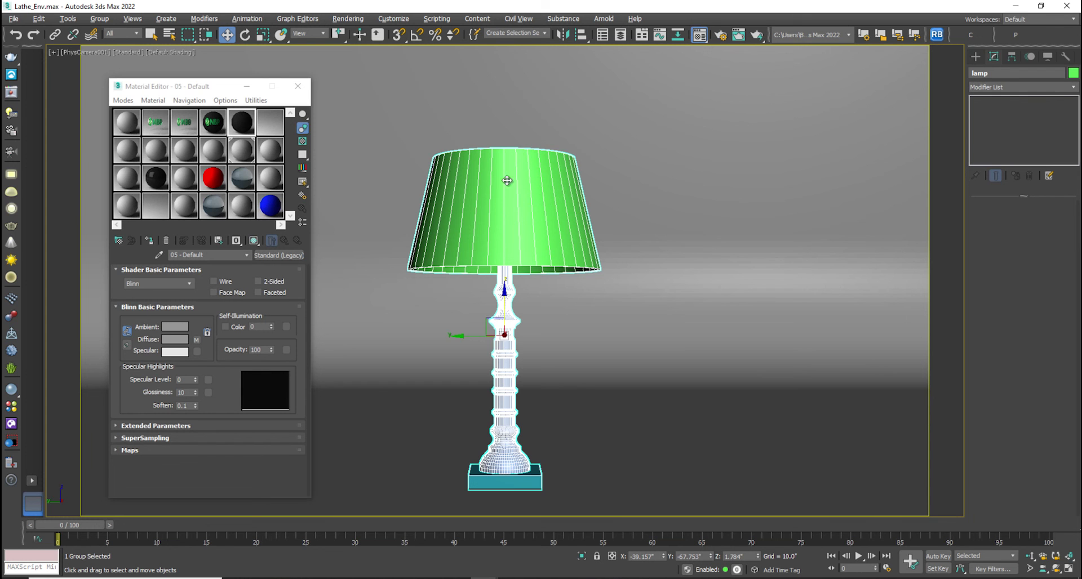
- Open the lamp group for editing and select the lampshade inside it
left_click(103, 19)
left_click(115, 65)
left_click(538, 249)
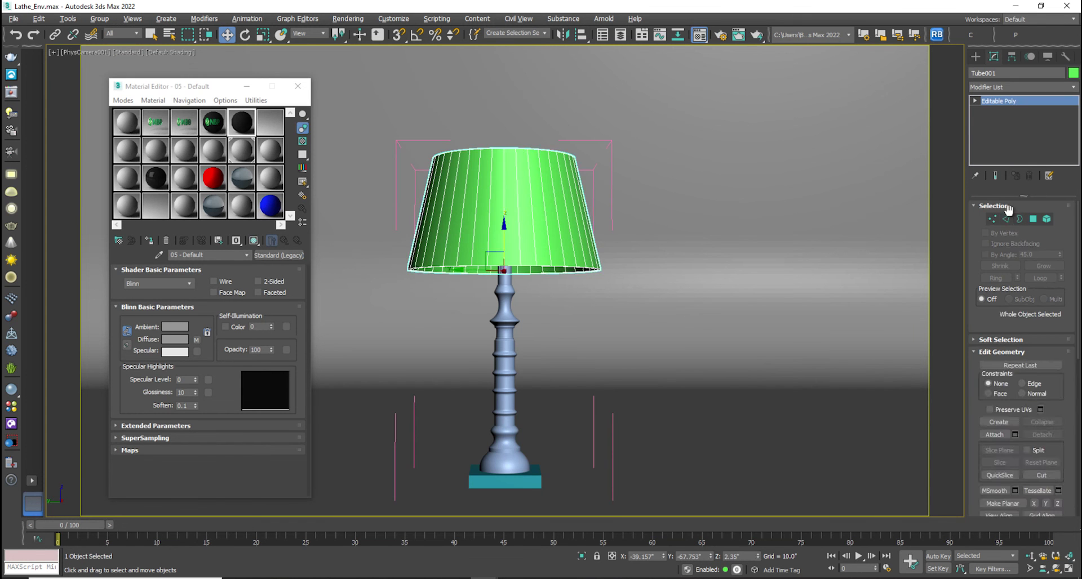
- Select the lampshade's upright edges and connect them with 2 segments at a pinch of 90
left_click(1007, 219)
left_click_drag(398, 204, 861, 343)
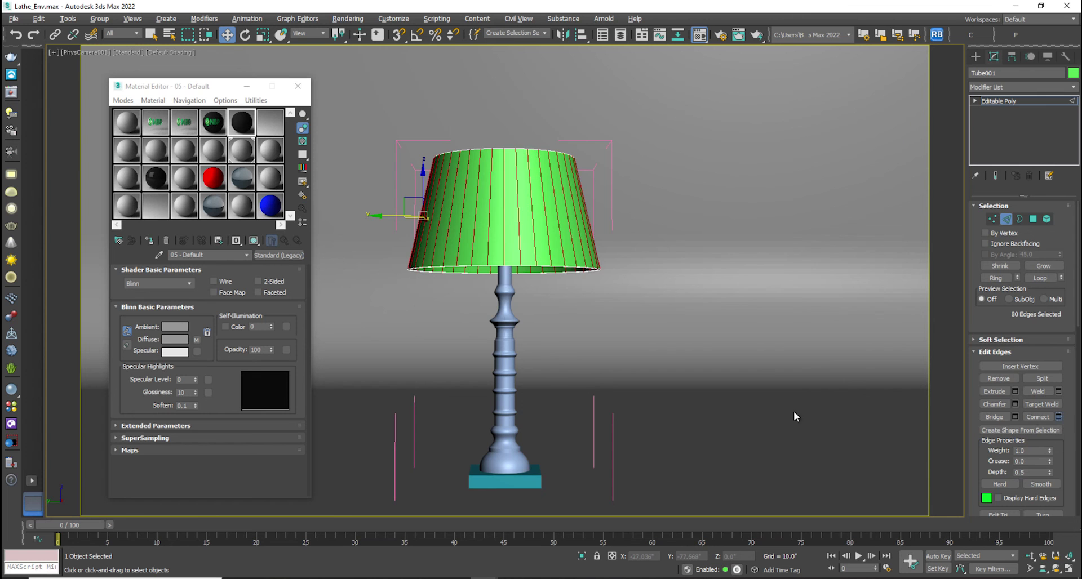
left_click(513, 285)
left_click_drag(514, 302, 488, 94)
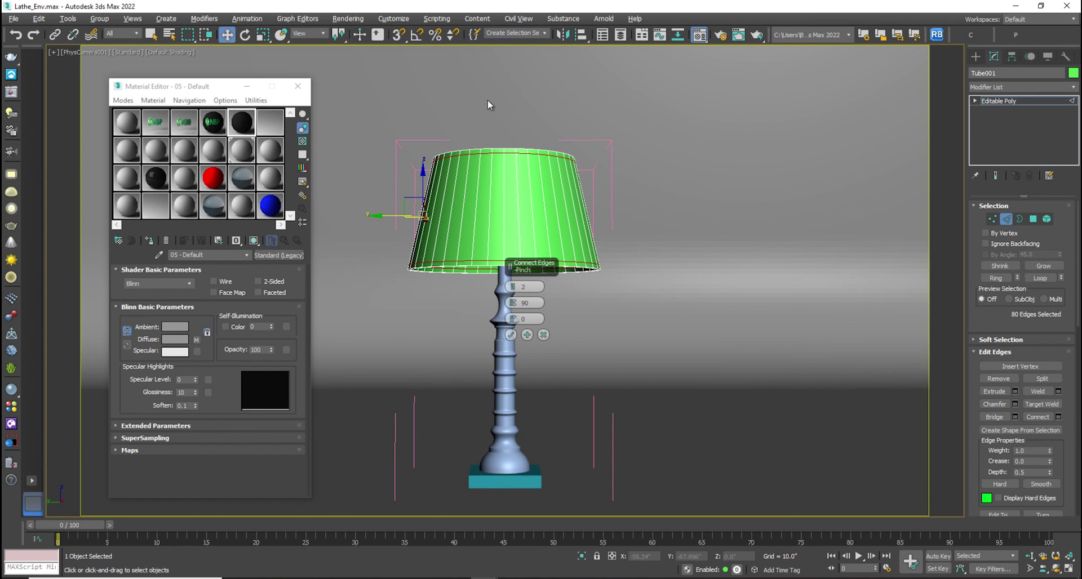
left_click(510, 335)
- Select the edge rings in the lampshade's narrow upper and lower bands and convert them to a polygon selection
key("p")
scroll(478, 276, "up", 5)
left_click(466, 300)
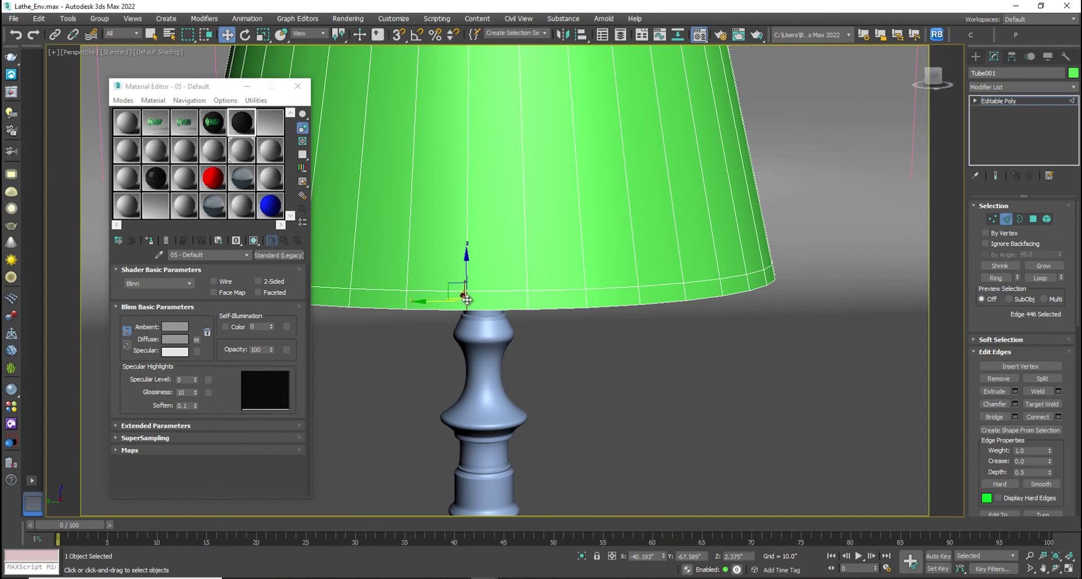
middle_click_drag(487, 216, 528, 257)
left_click(535, 85, "ctrl")
left_click(1002, 278)
left_click(1033, 218, "ctrl")
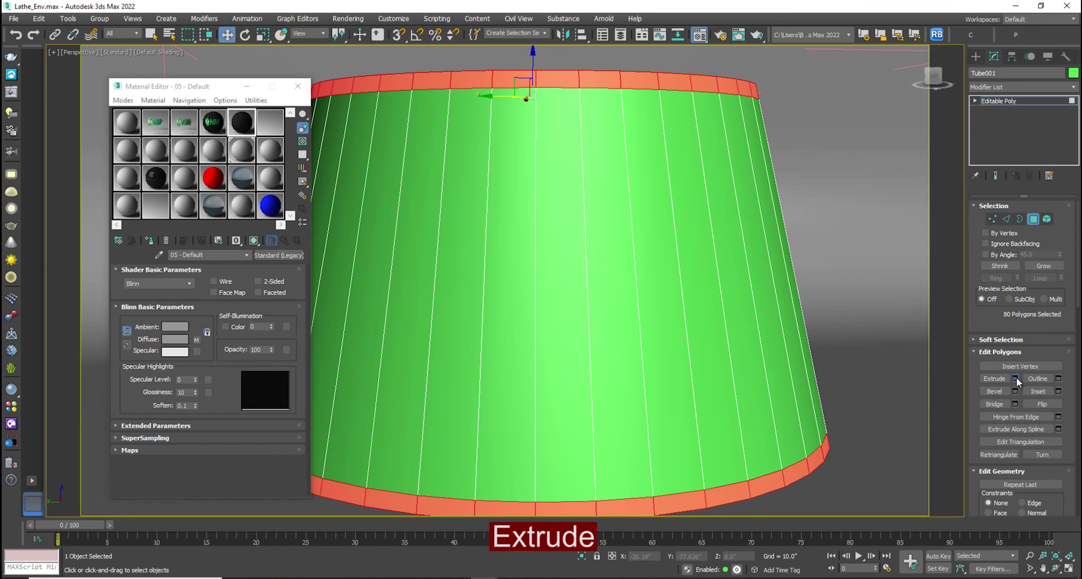
- Extrude the lampshade's two rim bands by 0.23 inches and grow the polygon selection to include their sides
left_click(1015, 378)
left_click(514, 287)
left_click_drag(513, 309, 515, 355)
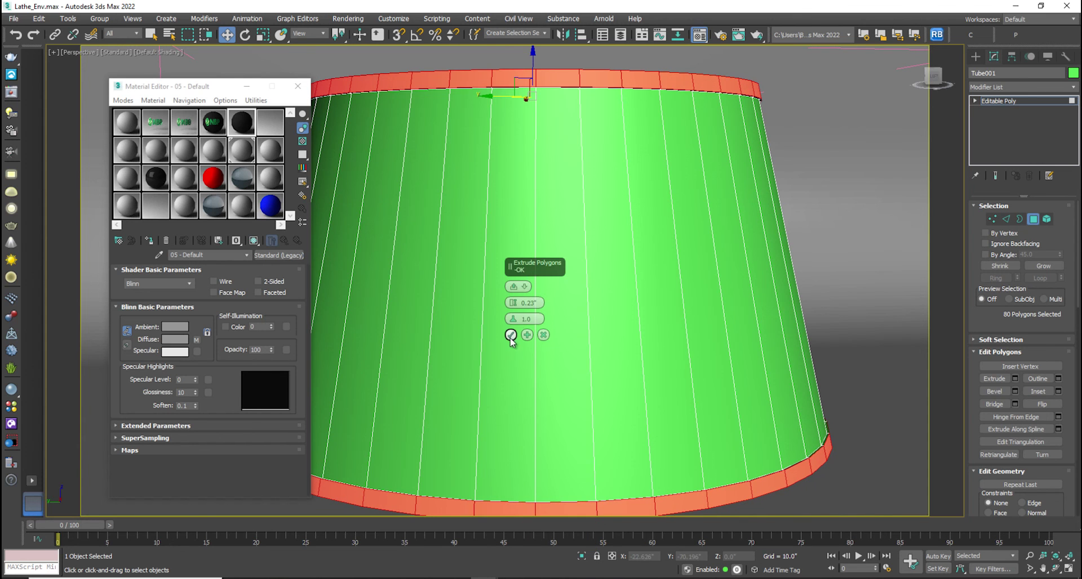
left_click(511, 336)
left_click(1047, 267)
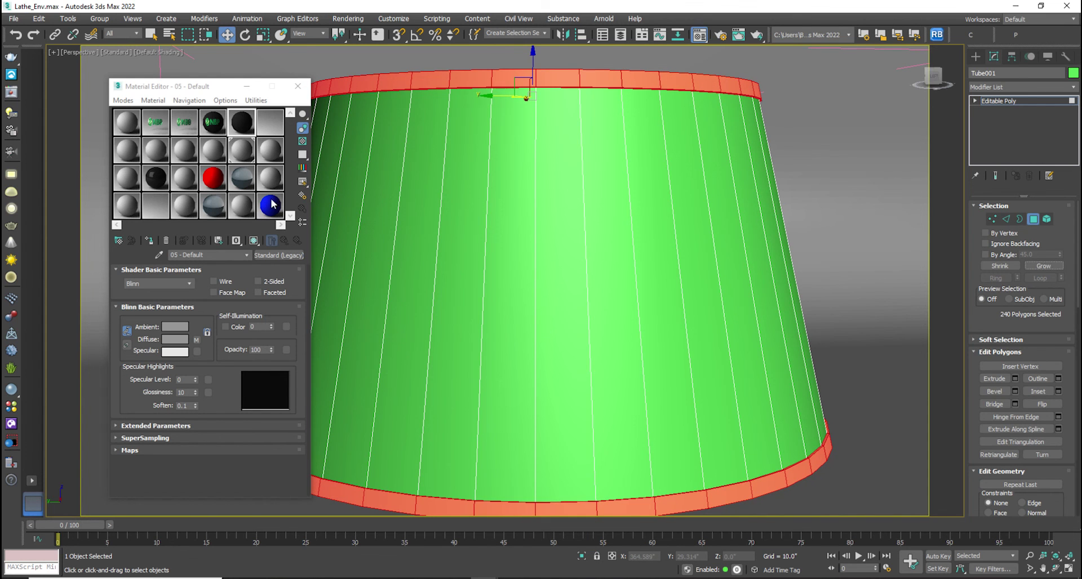
- Change an unused grey sample material to VRayMtl for the lampshade's rim bands
left_click(183, 150)
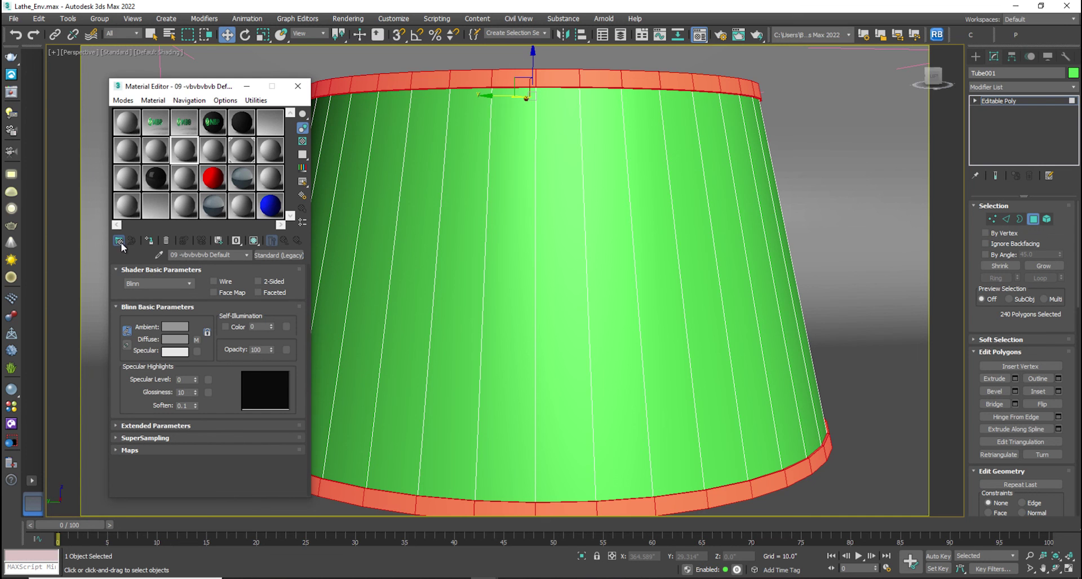
scroll(104, 422, "down", 2)
double_click(104, 418)
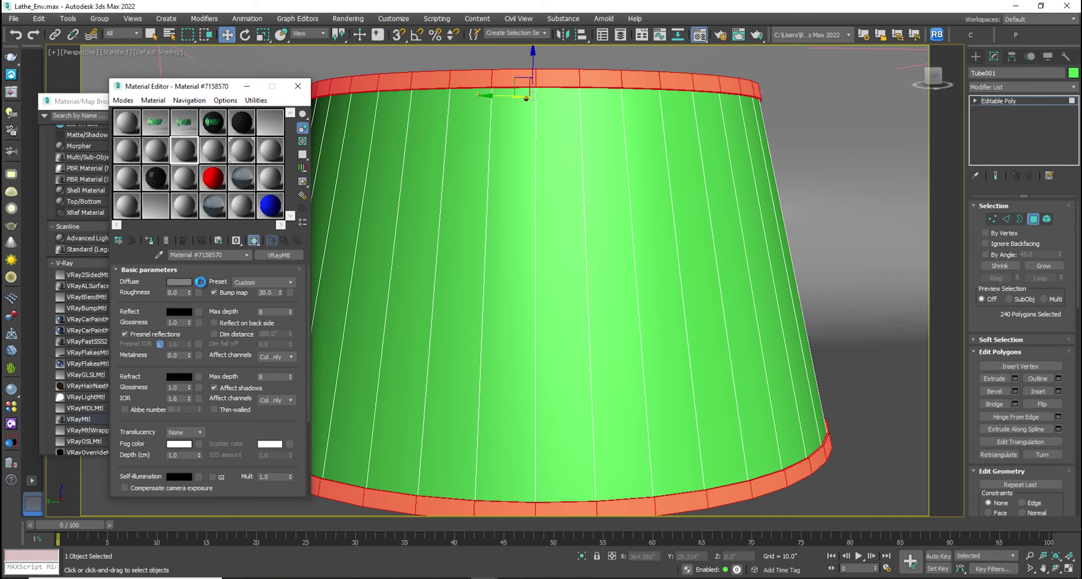
left_click(200, 281)
double_click(85, 163)
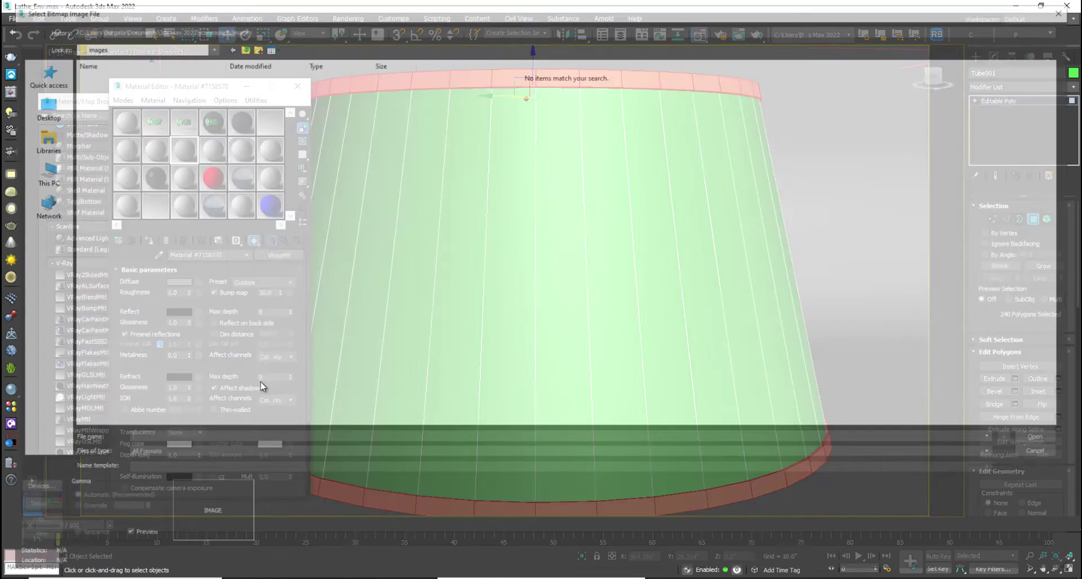
left_click(40, 104)
left_click(464, 107)
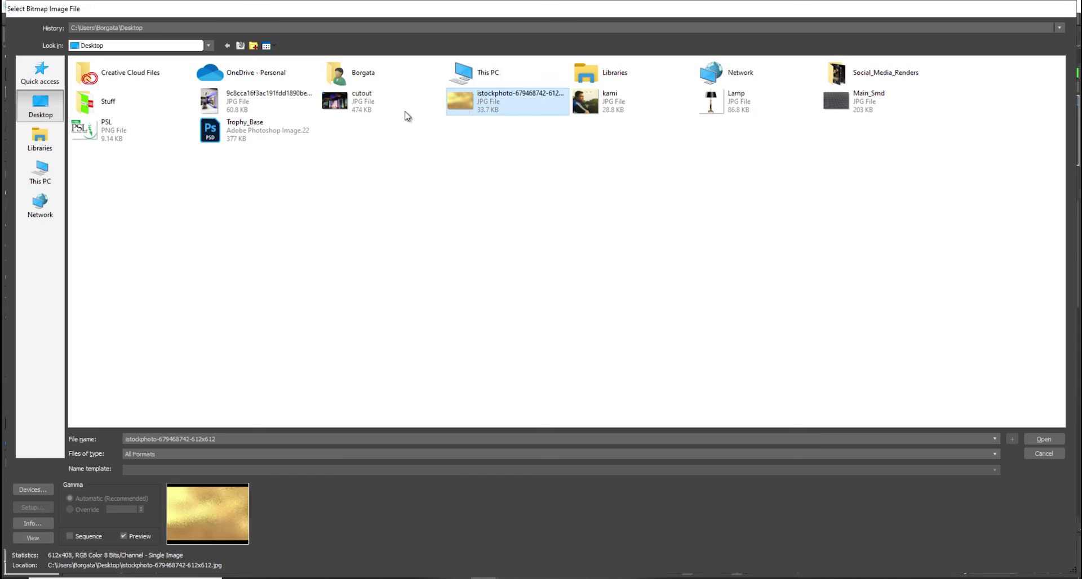
key("Return")
- Assign the material to the selected rim polygons, set its reflection to grey value 106 and disable Fresnel reflections
left_click(149, 241)
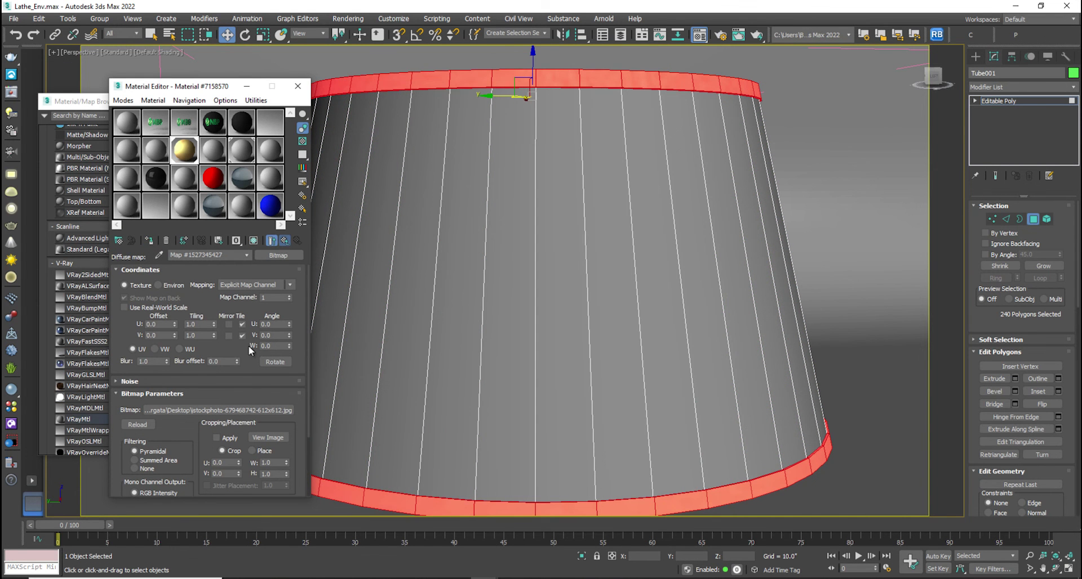
left_click(253, 241)
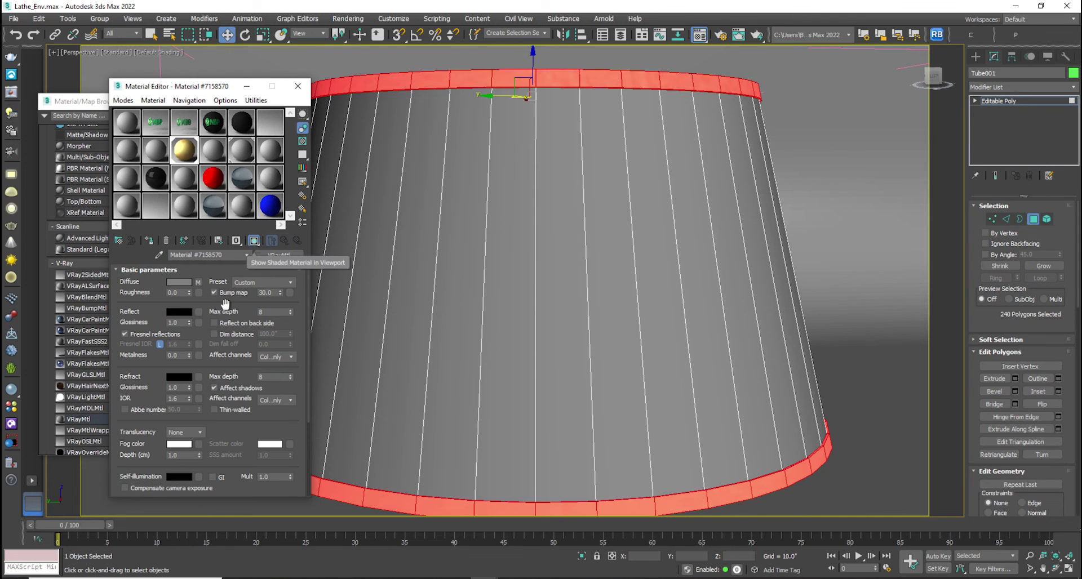
left_click(179, 311)
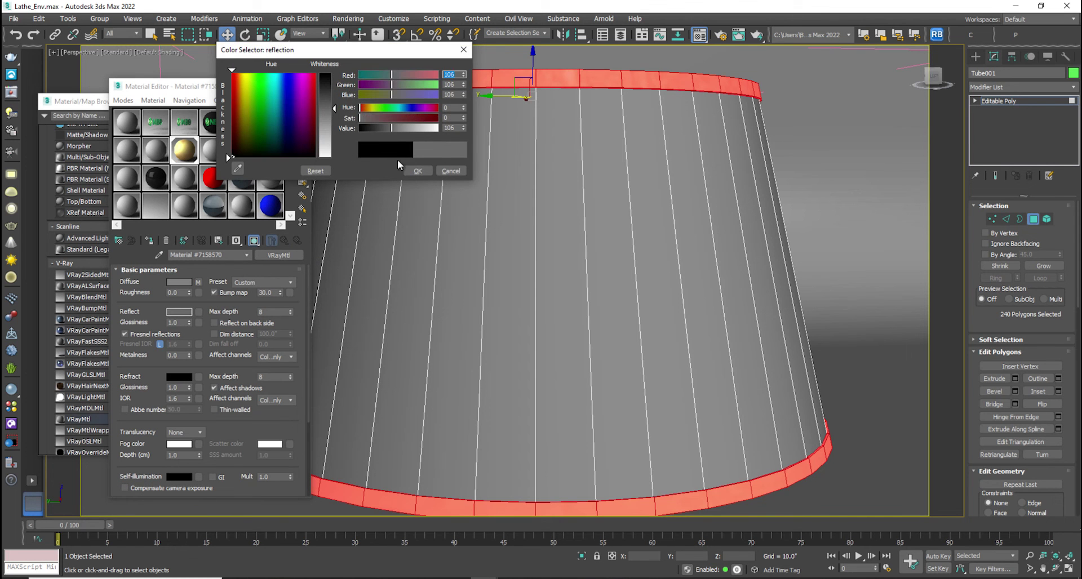
left_click(417, 170)
left_click(175, 311)
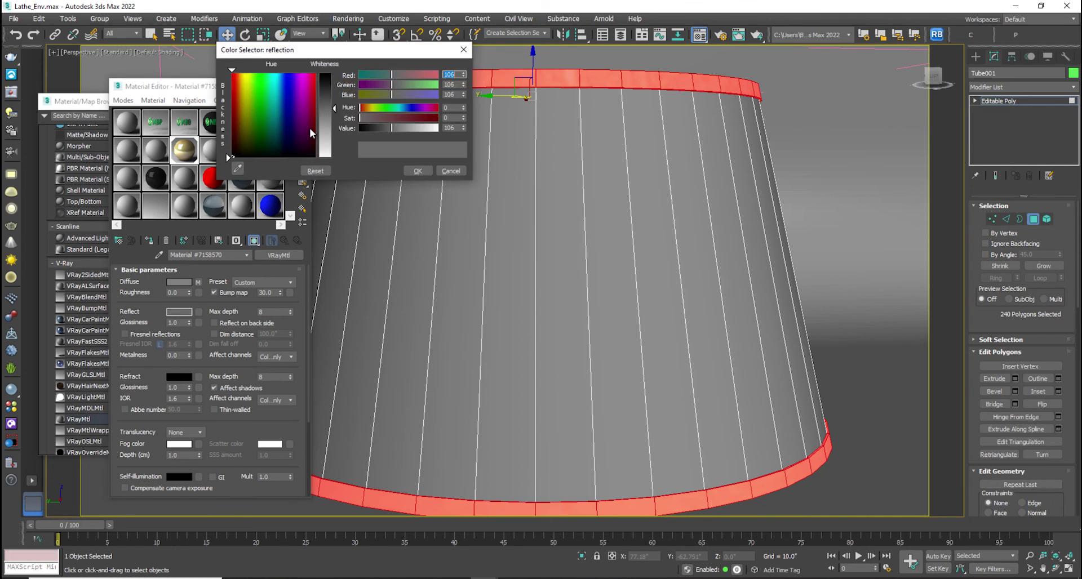
left_click(411, 172)
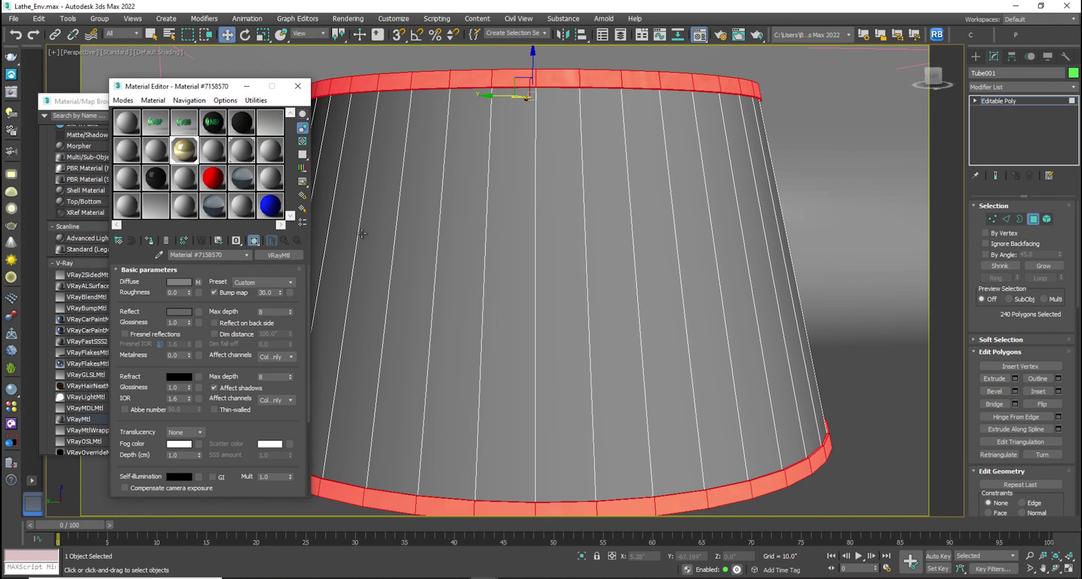
- Invert the polygon selection and replace the rim material's diffuse map with a gold colour of about RGB 251, 199, 89
key("ctrl+i")
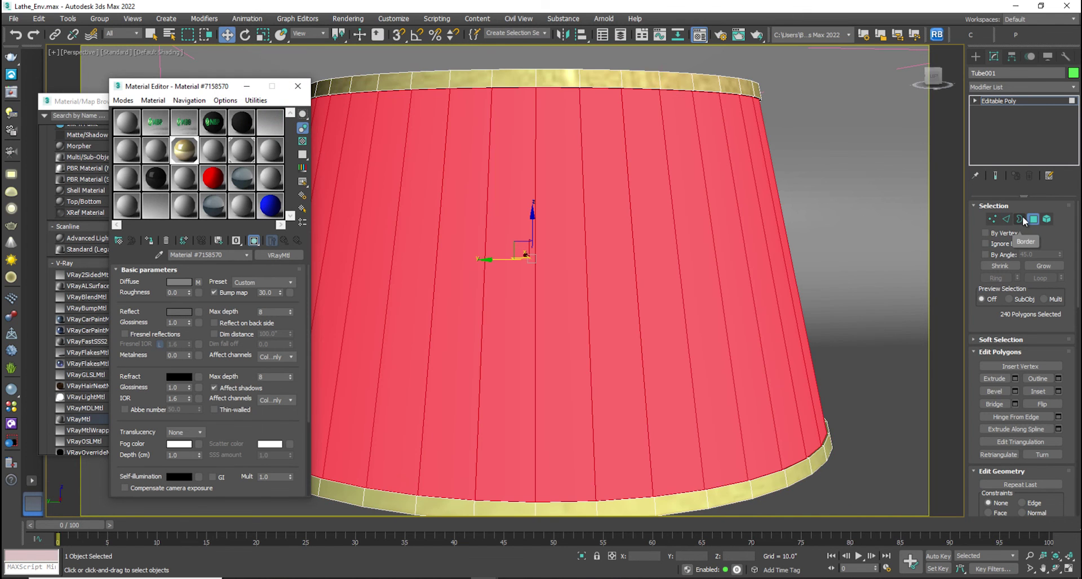
right_click(198, 282)
left_click(237, 291)
left_click(176, 280)
left_click(246, 80)
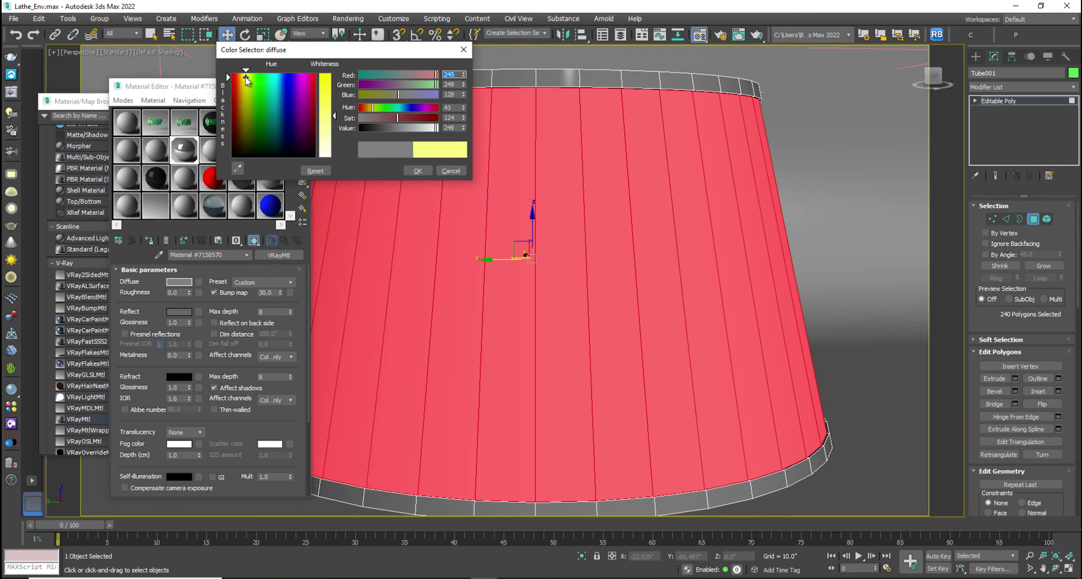
left_click_drag(245, 77, 245, 76)
left_click(325, 84)
left_click_drag(435, 84, 409, 117)
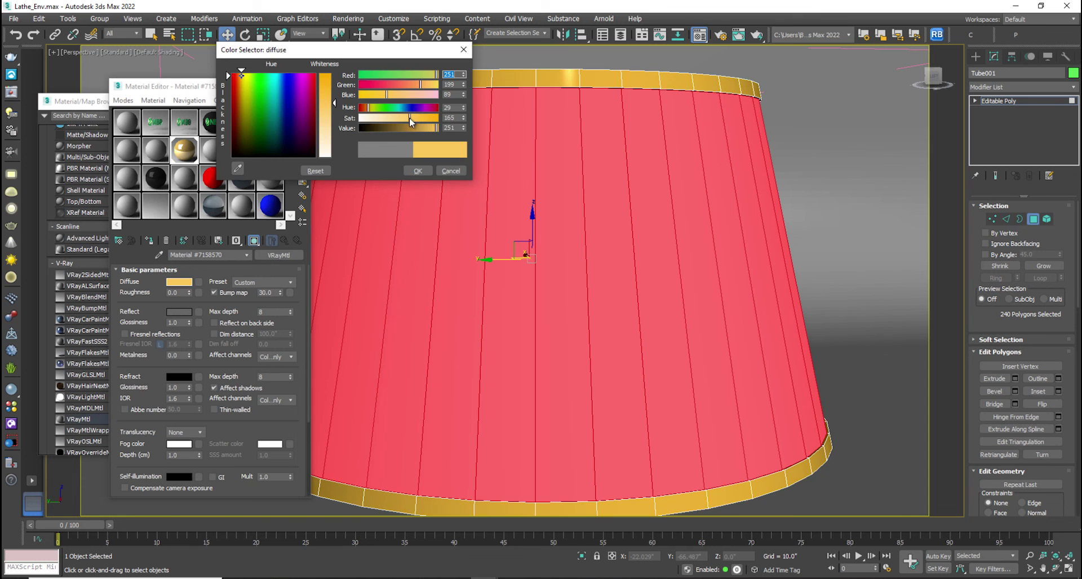
left_click(418, 170)
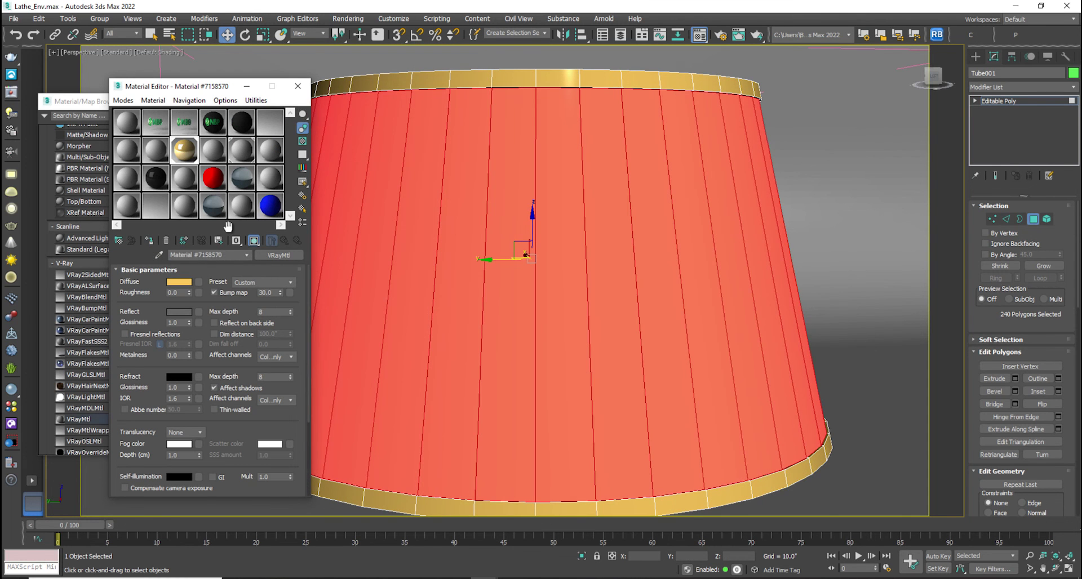
- Assign a new VRayMtl to the selected lampshade body polygons and give it a near-black diffuse colour
left_click(237, 126)
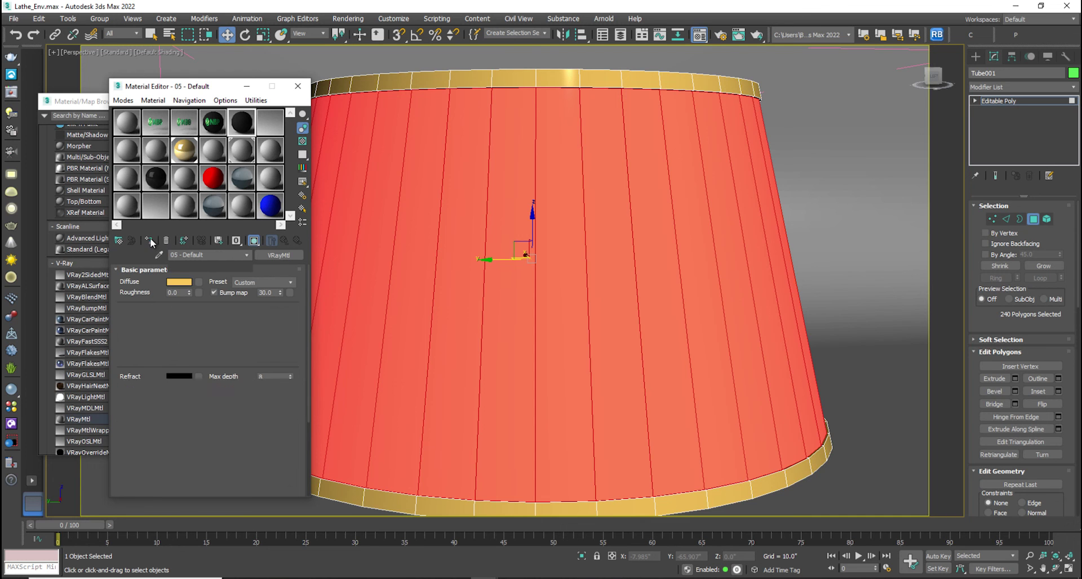
left_click(156, 150)
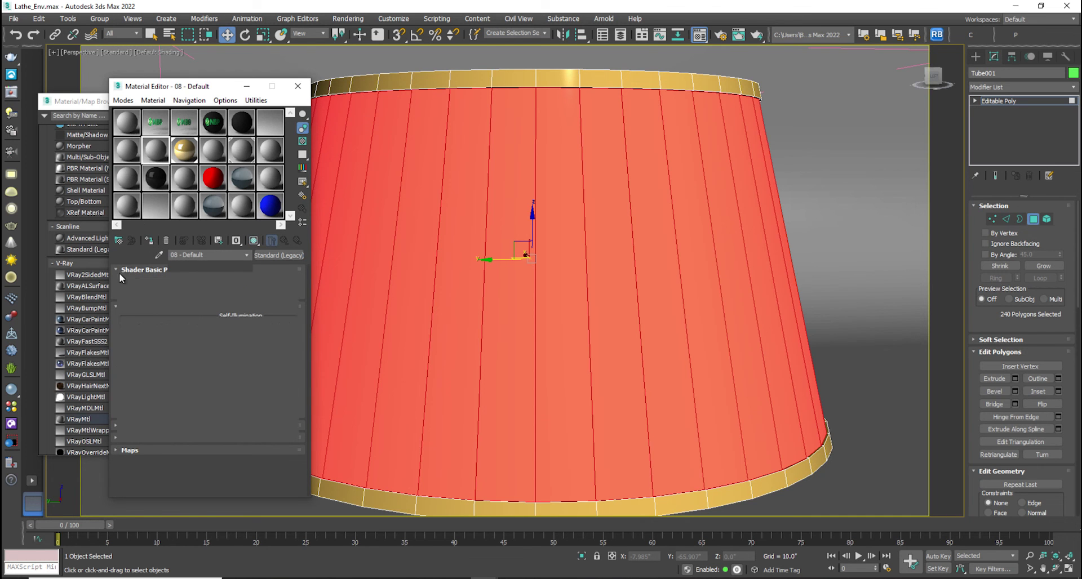
left_click(150, 242)
left_click(188, 281)
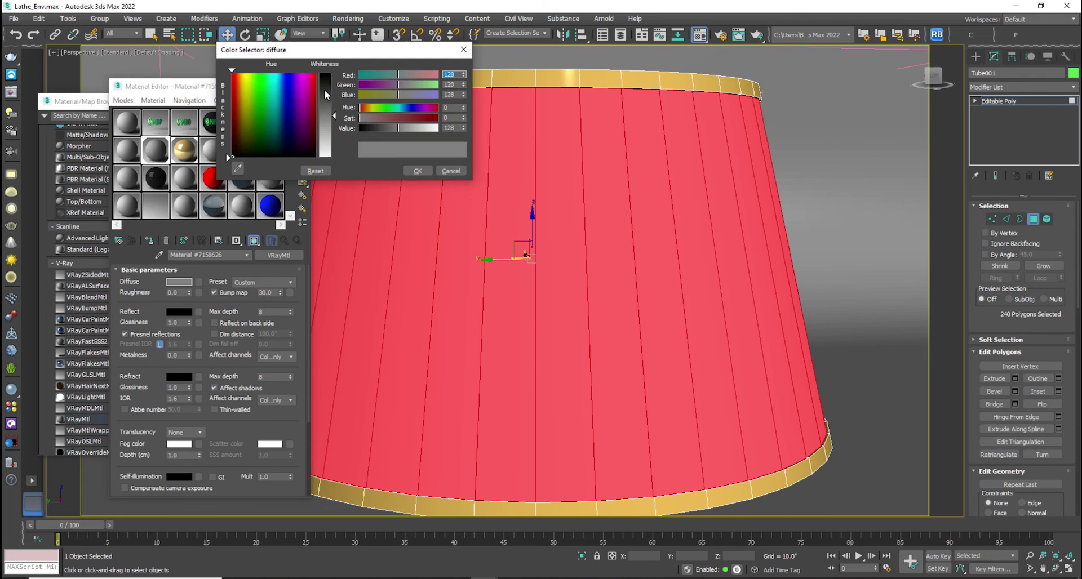
left_click(332, 89)
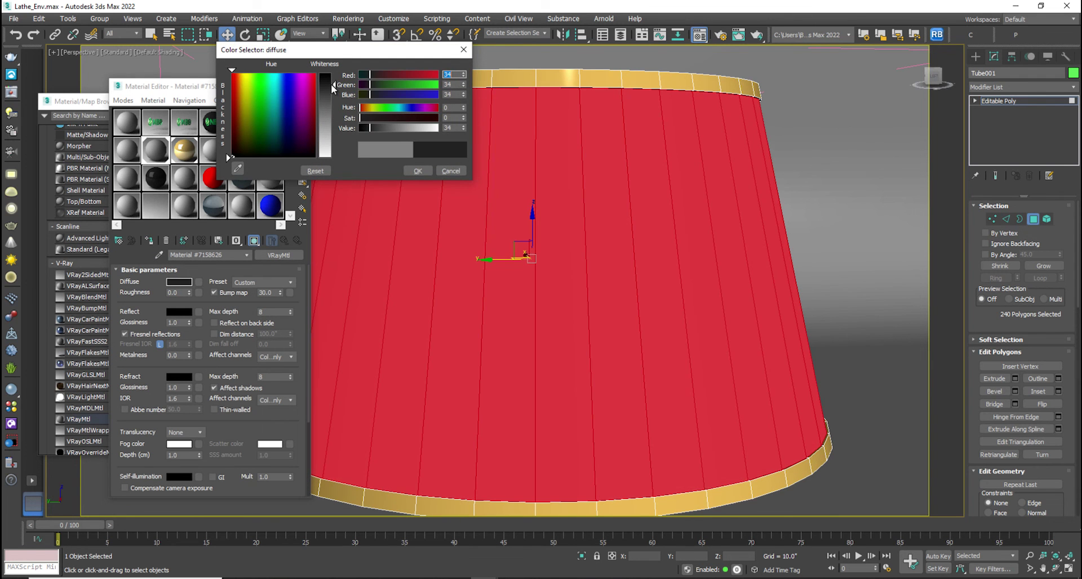
left_click(417, 170)
- Set the black lampshade material's reflection to dark grey and its glossiness to 0.8, and close the Material Editor
left_click(178, 313)
left_click_drag(333, 101, 333, 91)
left_click(415, 172)
left_click_drag(183, 322, 125, 332)
type("0.8")
key("Return")
left_click(297, 86)
- Finish polygon editing on the lampshade and assign the gold material to the lathed stand
scroll(527, 350, "down", 3)
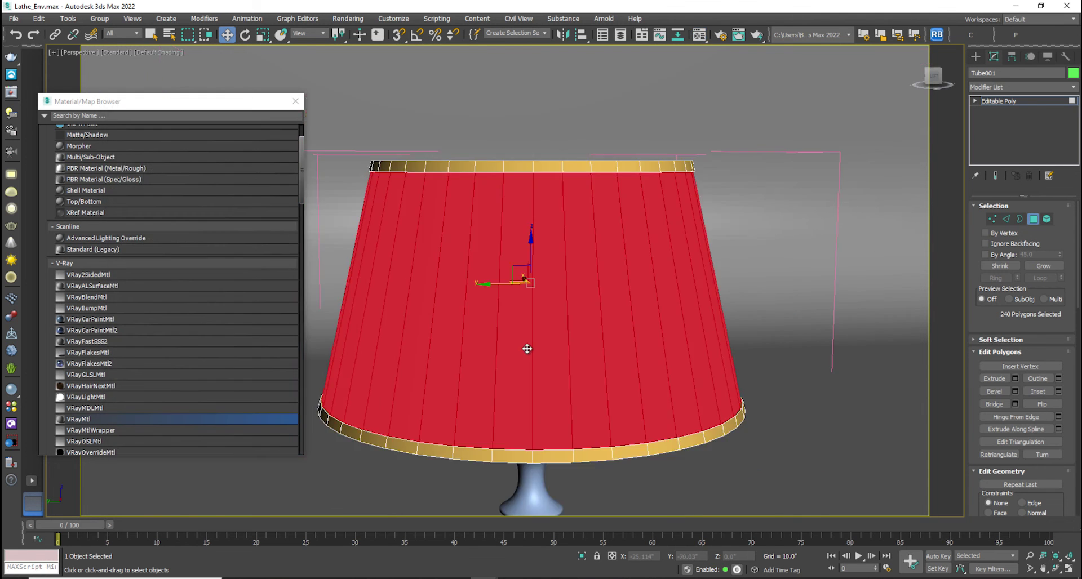
middle_click_drag(526, 350, 471, 220)
left_click(1033, 220)
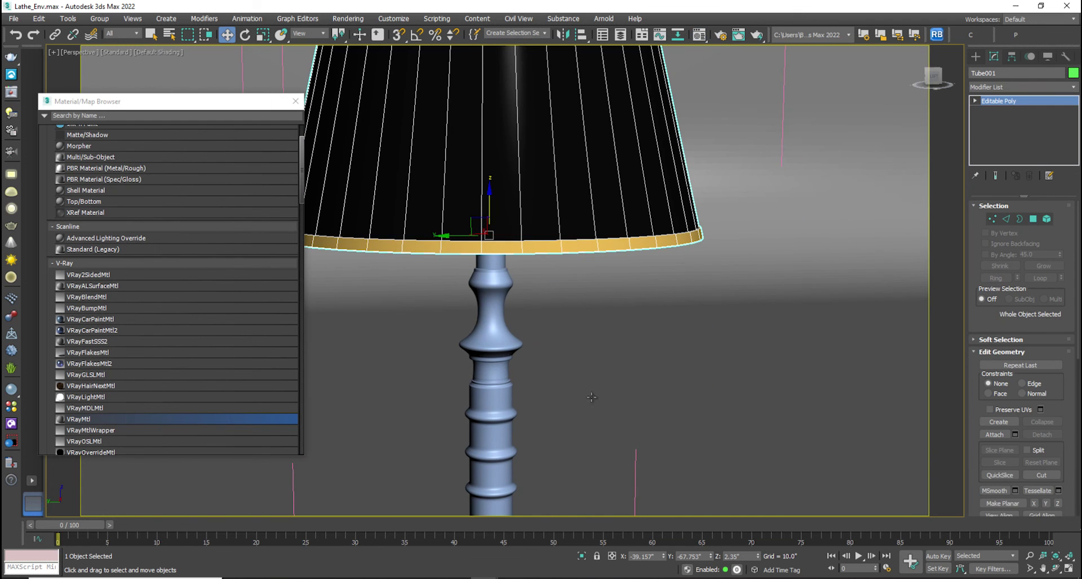
left_click(494, 366)
middle_click_drag(486, 357, 488, 365, "alt")
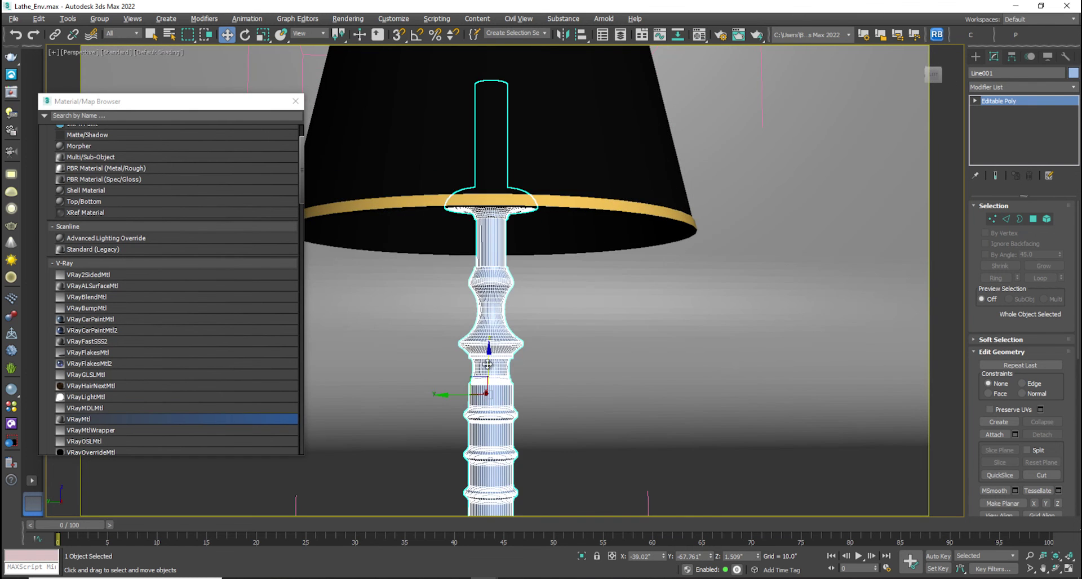
left_click(1032, 219)
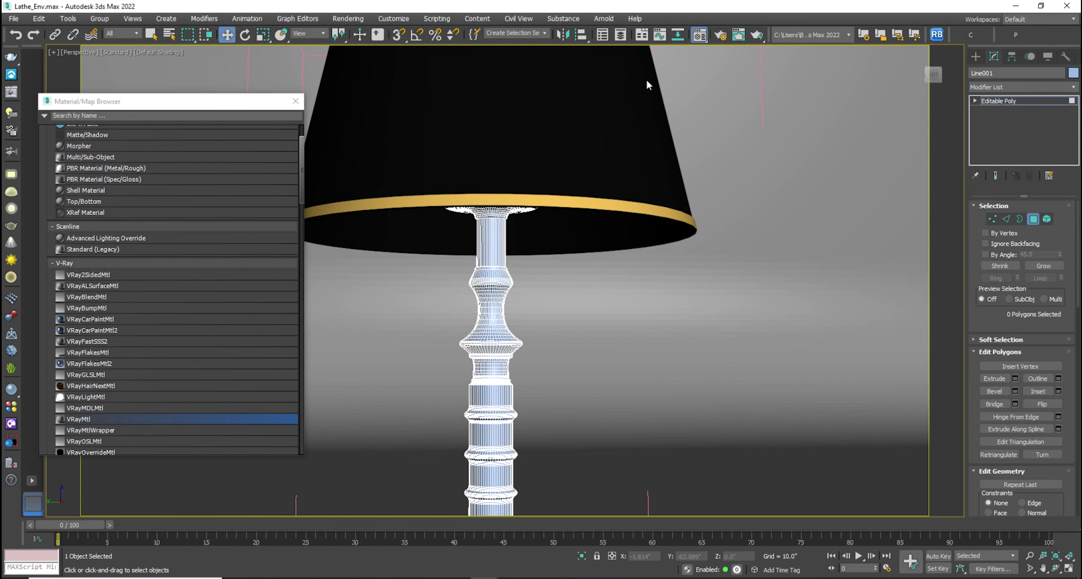
key("m")
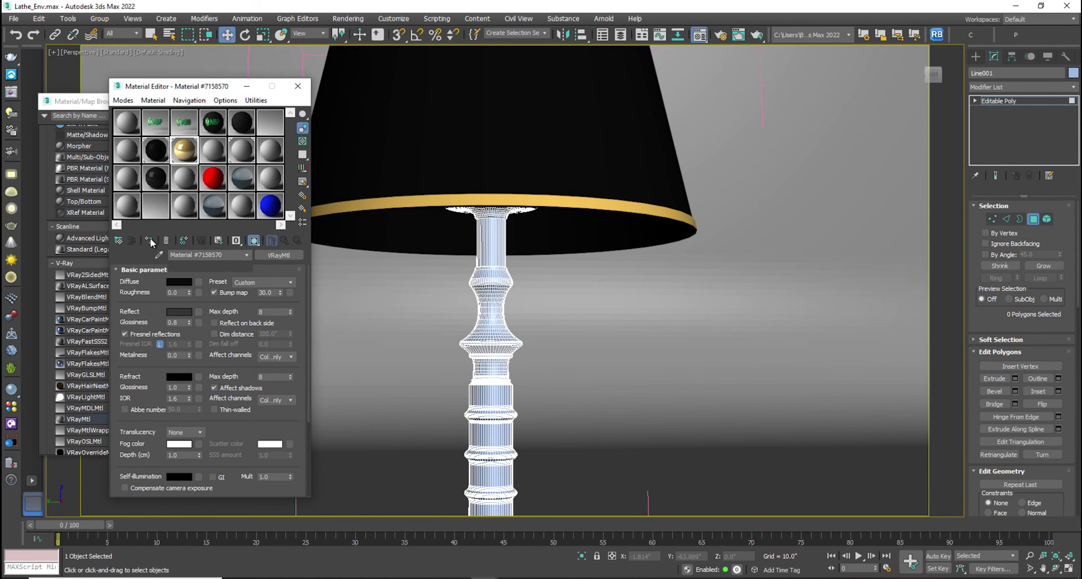
left_click(149, 241)
- Leave the stand's polygon level and assign the gold material to the box base
middle_click_drag(631, 354, 597, 394)
left_click(1033, 219)
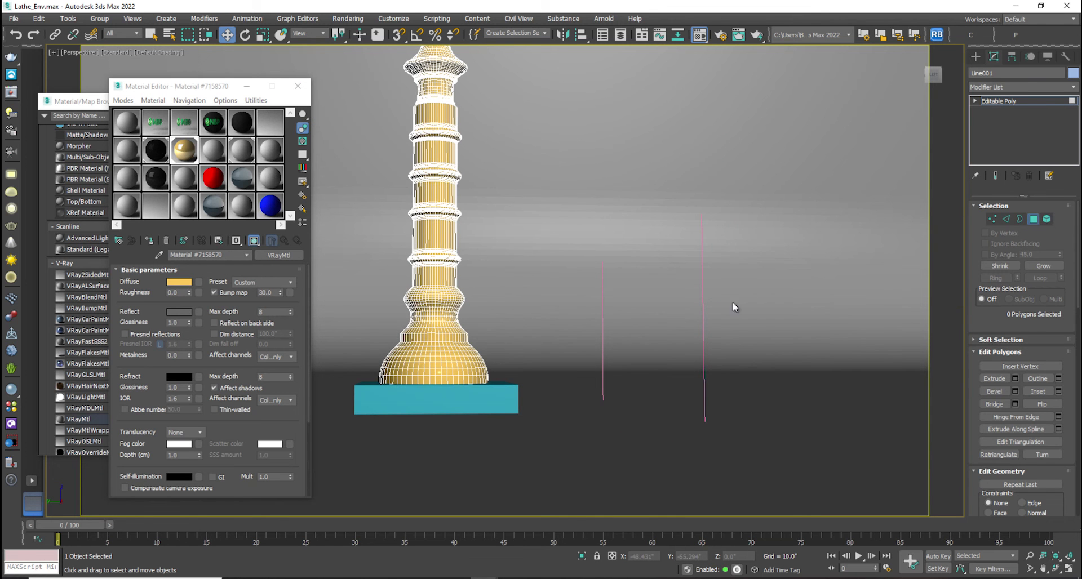
left_click(429, 399)
left_click(149, 240)
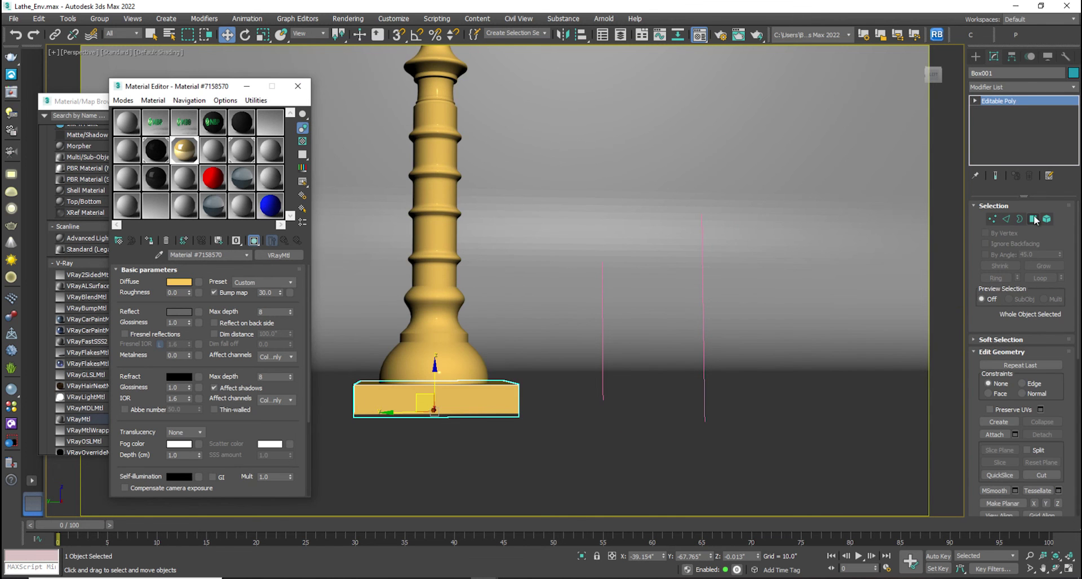
- Select the polygons of the ringed middle section of the stand in the maximized Left view
left_click(439, 236)
key("4")
key("alt+w")
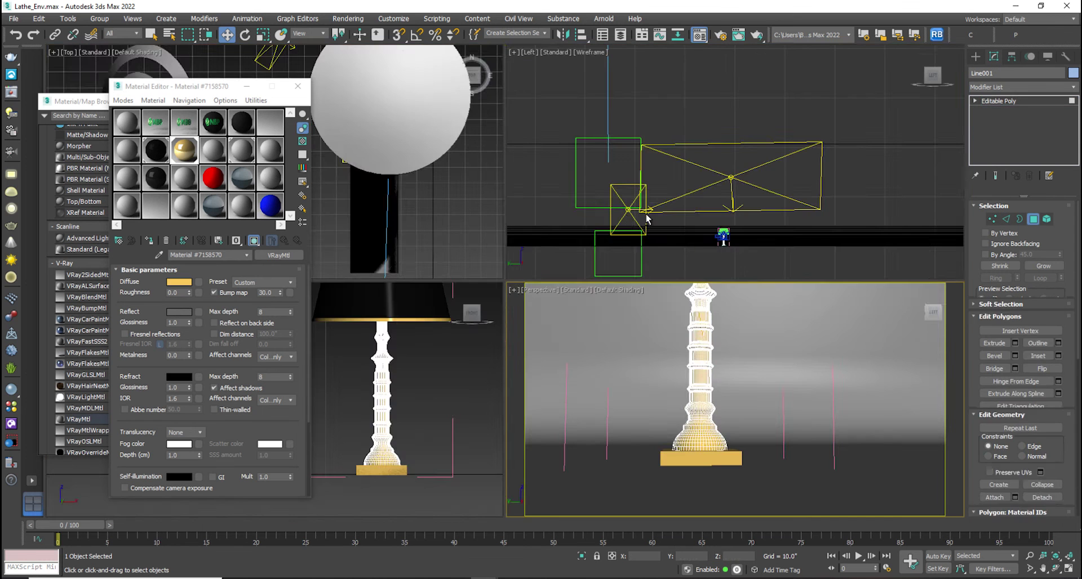
left_click(646, 219)
key("alt+w")
key("z")
middle_click_drag(462, 458, 625, 298)
scroll(623, 297, "up", 10)
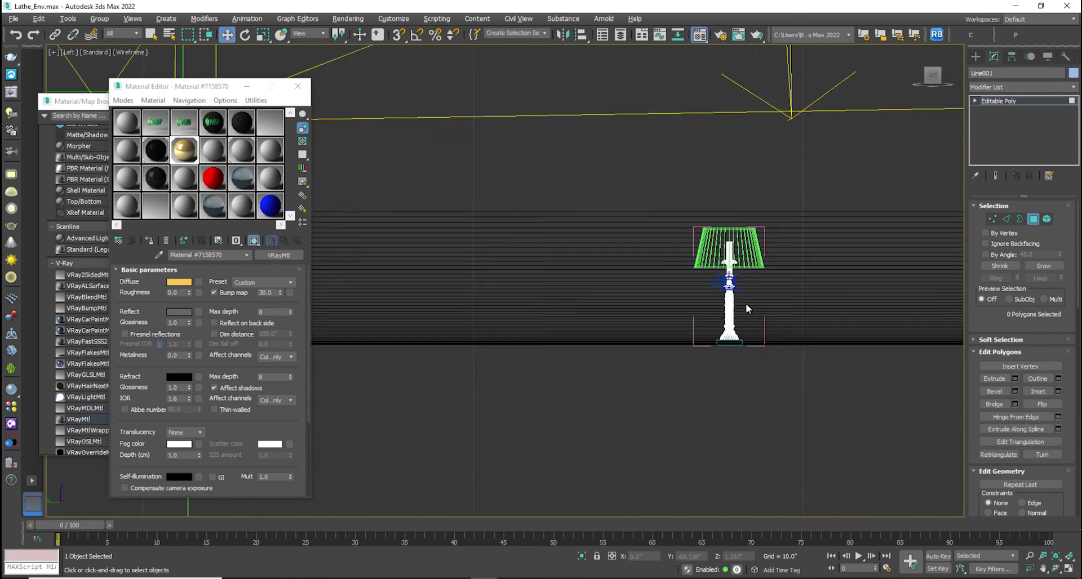
scroll(746, 307, "up", 5)
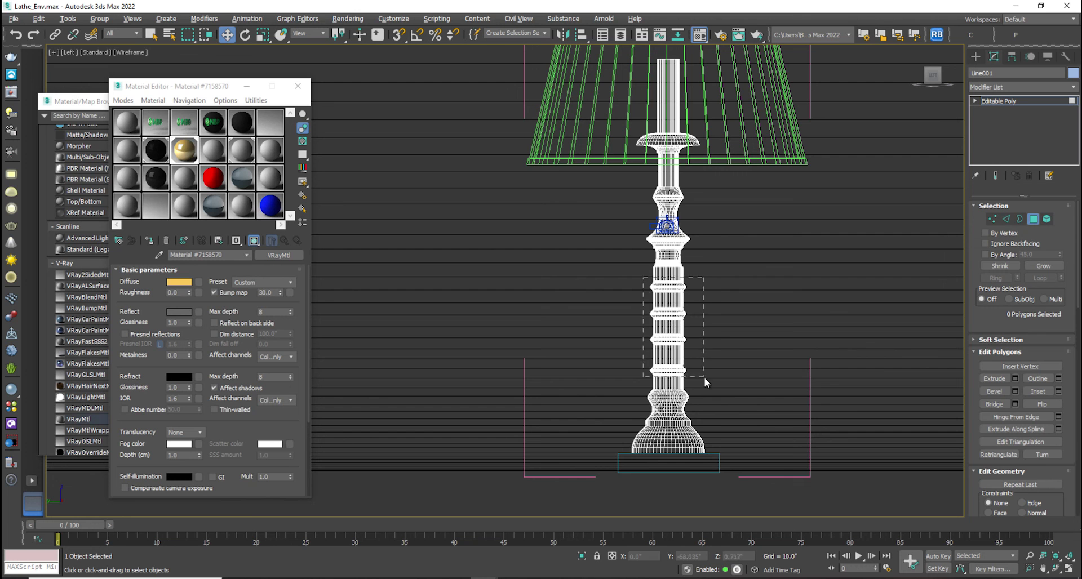
left_click_drag(705, 377, 705, 378)
- Assign the black 02 - Desfdfsdfault material to the selected ringed middle section of the stand and display the view shaded
left_click(156, 181)
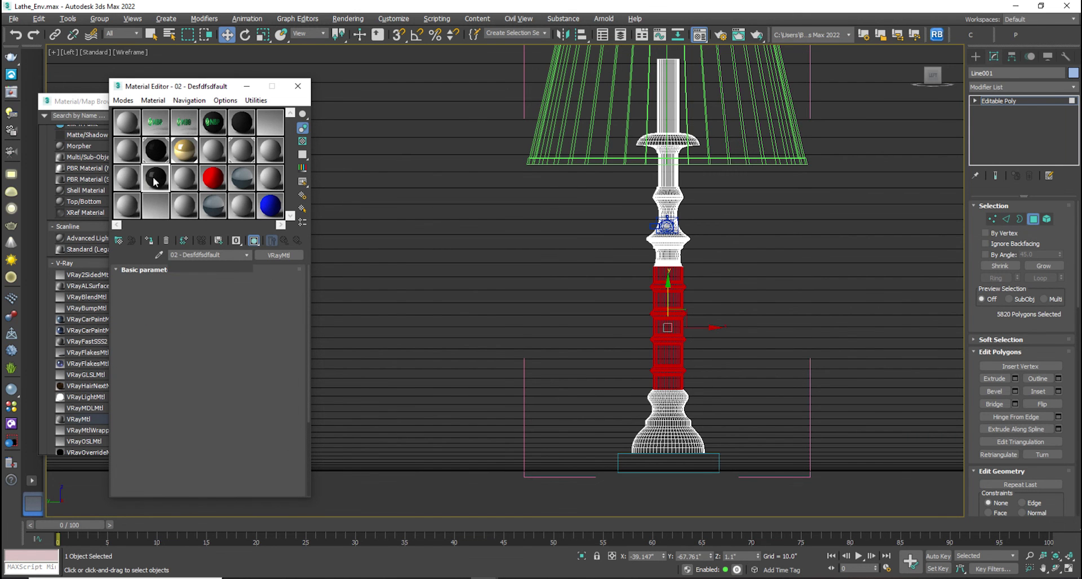
key("F3")
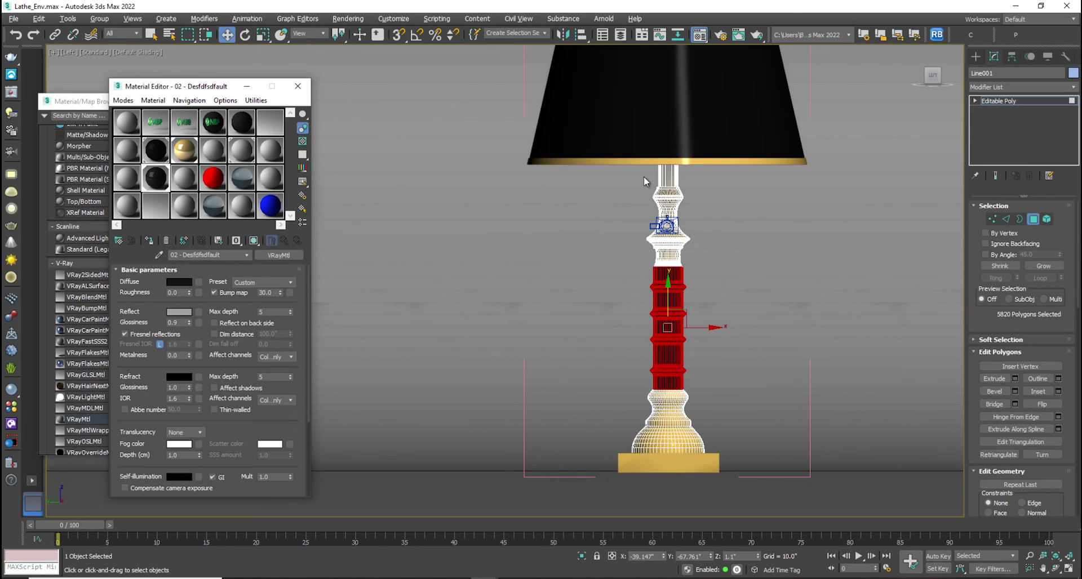
- Select the neck polygons below the lampshade and assign a gold material copy, Material #7158570s, with black reflection and a paler diffuse color
left_click_drag(627, 178, 714, 128)
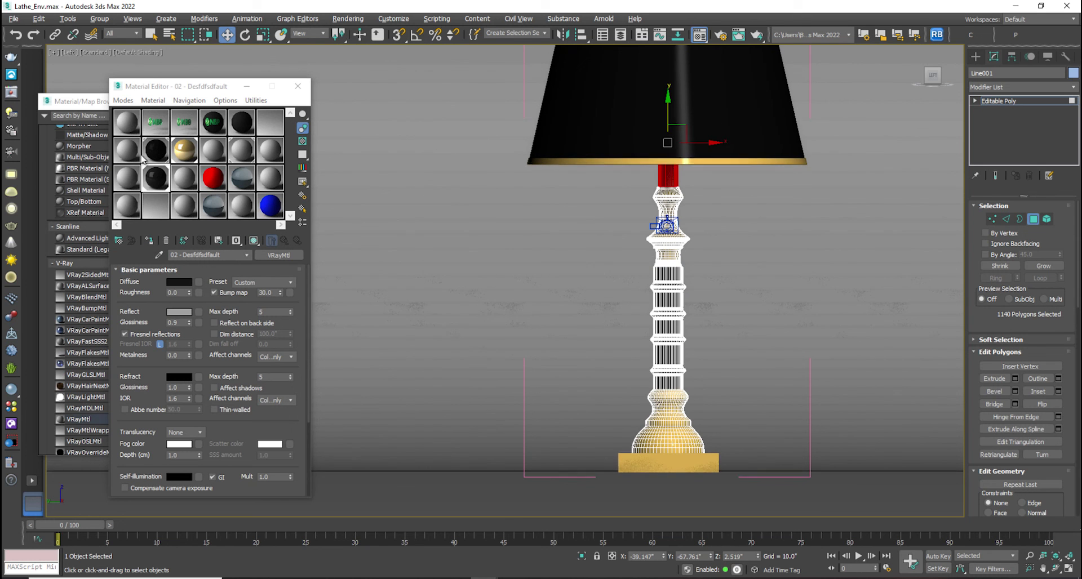
left_click(213, 150)
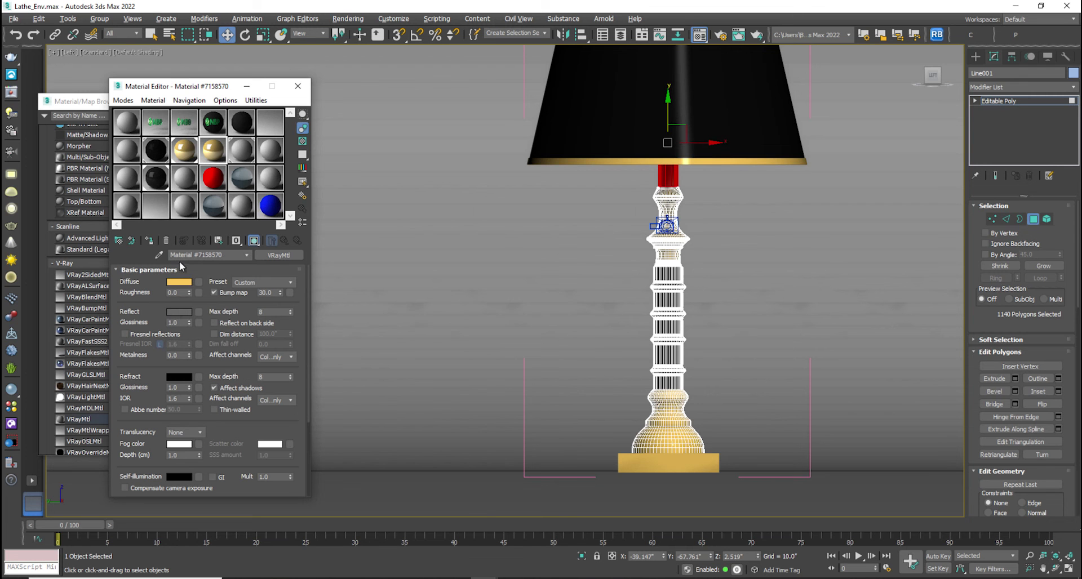
left_click(175, 308)
left_click_drag(332, 83, 331, 120)
left_click(415, 171)
left_click(179, 282)
left_click(418, 170)
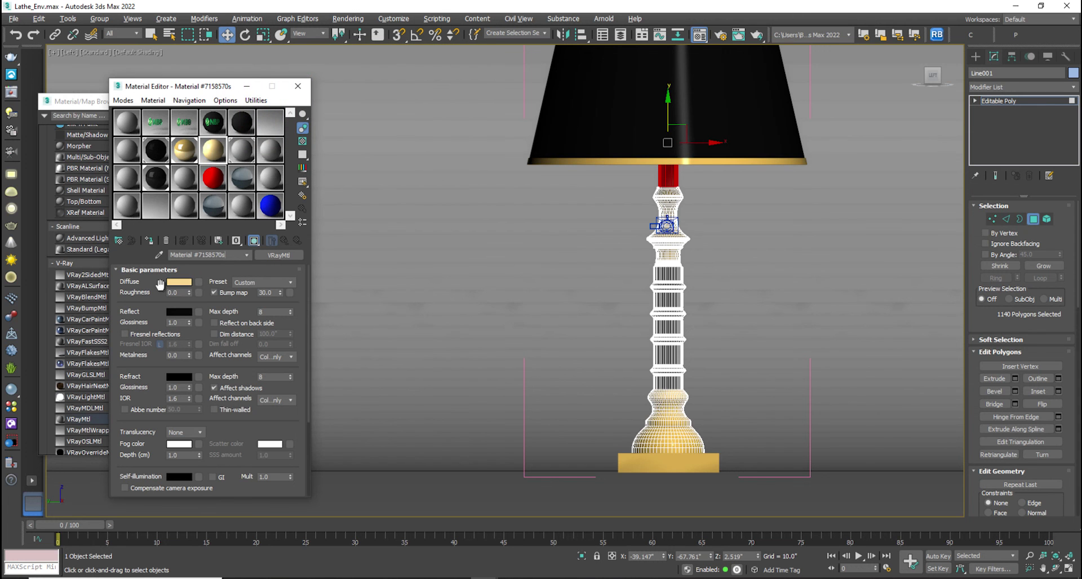
left_click(298, 86)
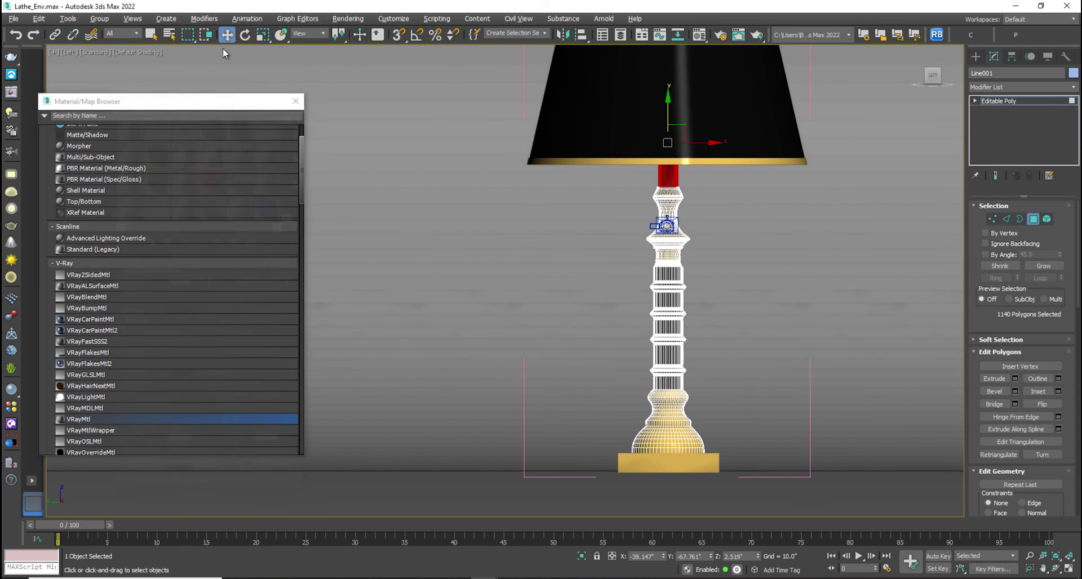
- Leave the stand's polygon level and close the opened lamp group
left_click(99, 18)
left_click(1031, 218)
left_click(671, 361)
left_click(1034, 220)
left_click(757, 130)
left_click(99, 19)
left_click(105, 89)
- Render the lamp from the physical camera view and maximize the render window
key("c")
key("shift+q")
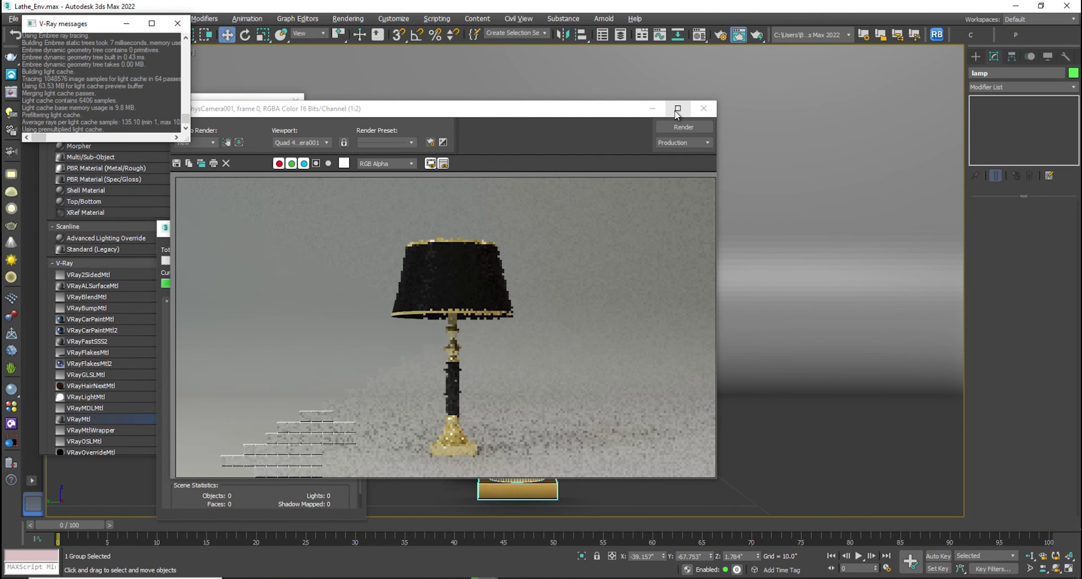
left_click(677, 108)
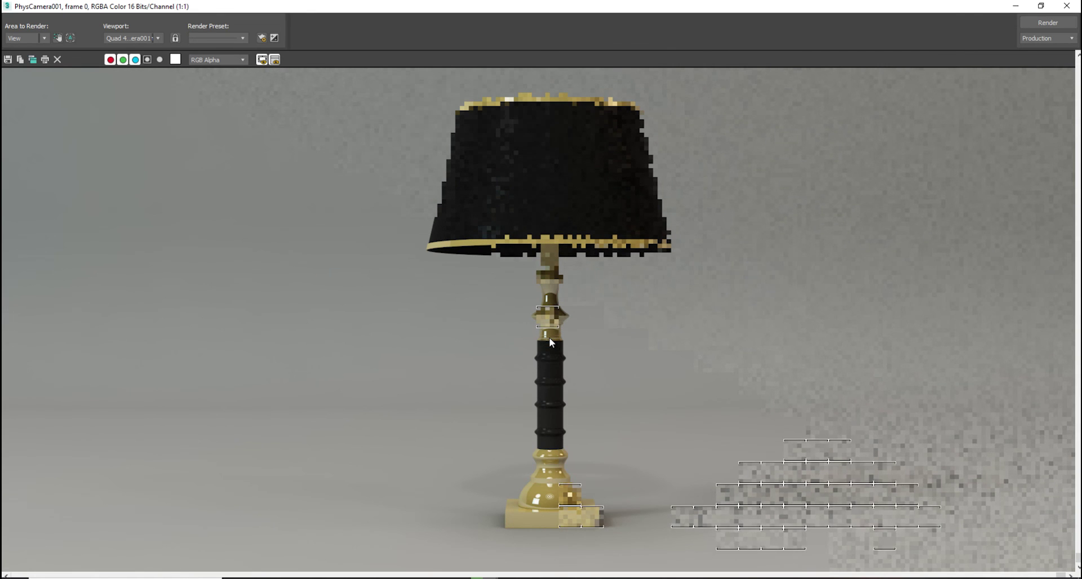